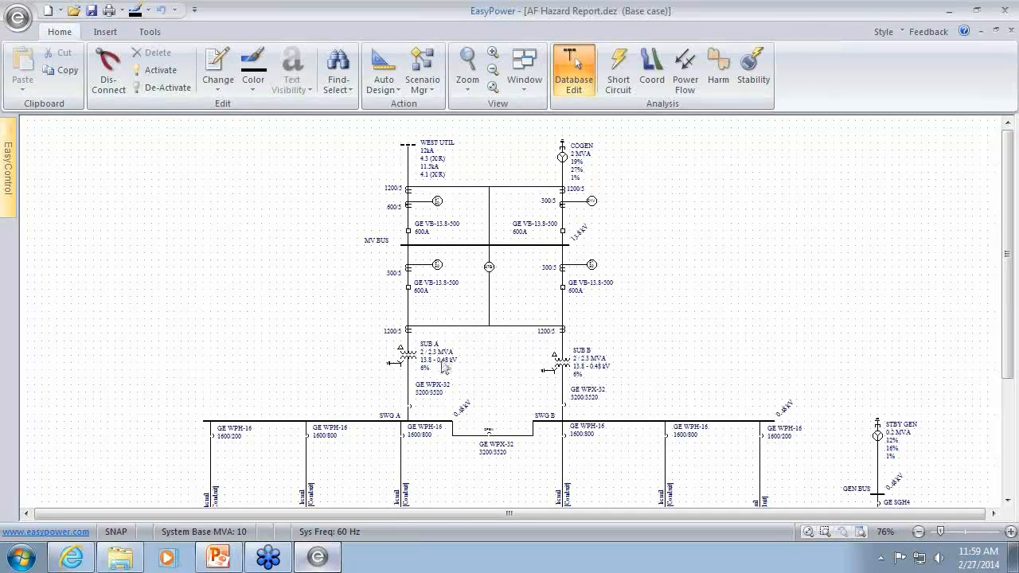
Step: Examine the one-line diagram from the utility and cogeneration sources down to the MCCs, panels and transfer switch
{"action": "left_click_drag", "start_coordinate": [444, 355], "coordinate": [410, 278]}
{"action": "scroll", "coordinate": [410, 278], "scroll_direction": "up", "scroll_amount": 1}
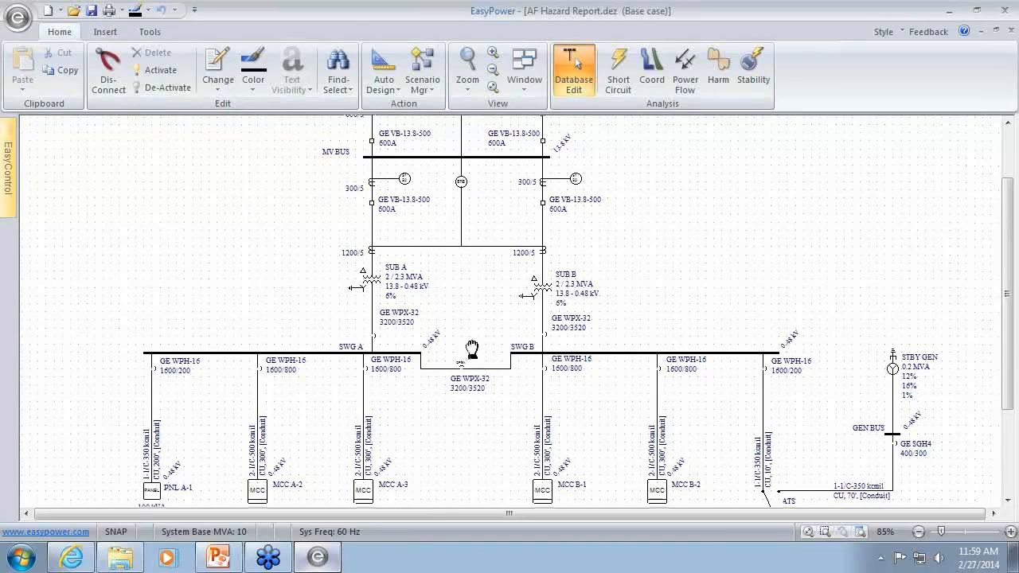
{"action": "left_click_drag", "start_coordinate": [470, 360], "coordinate": [451, 274]}
{"action": "left_click_drag", "start_coordinate": [471, 382], "coordinate": [452, 305]}
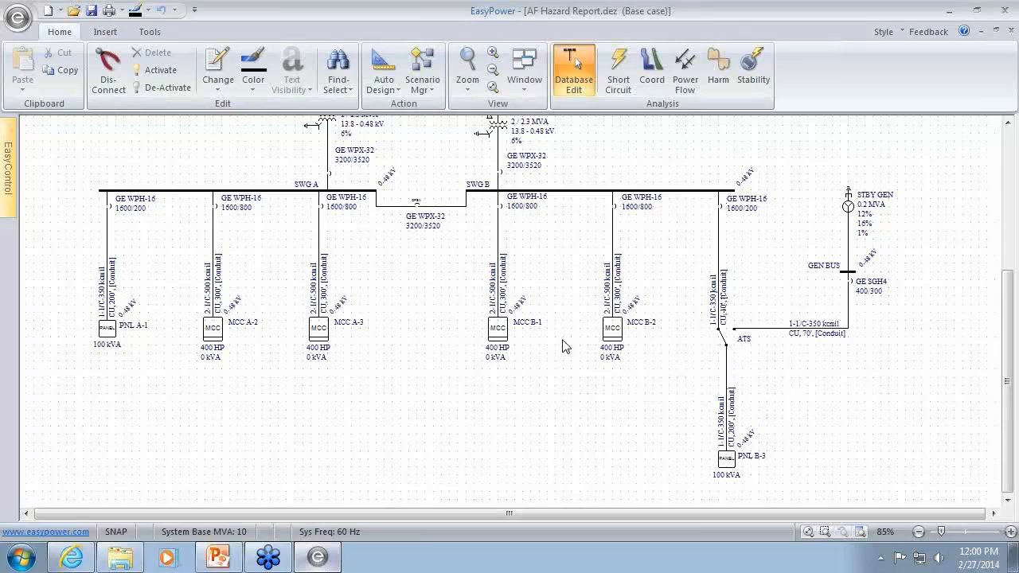
{"action": "left_click_drag", "start_coordinate": [569, 255], "coordinate": [623, 492]}
{"action": "left_click_drag", "start_coordinate": [608, 392], "coordinate": [613, 415]}
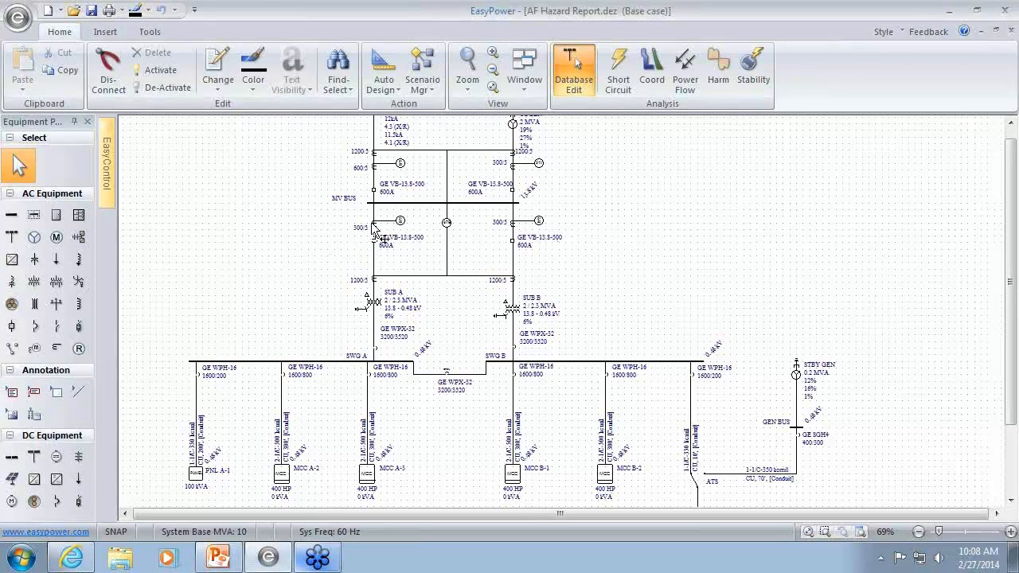
Step: Switch to short circuit analysis and fault all buses on the one-line diagram
{"action": "left_click", "coordinate": [617, 73]}
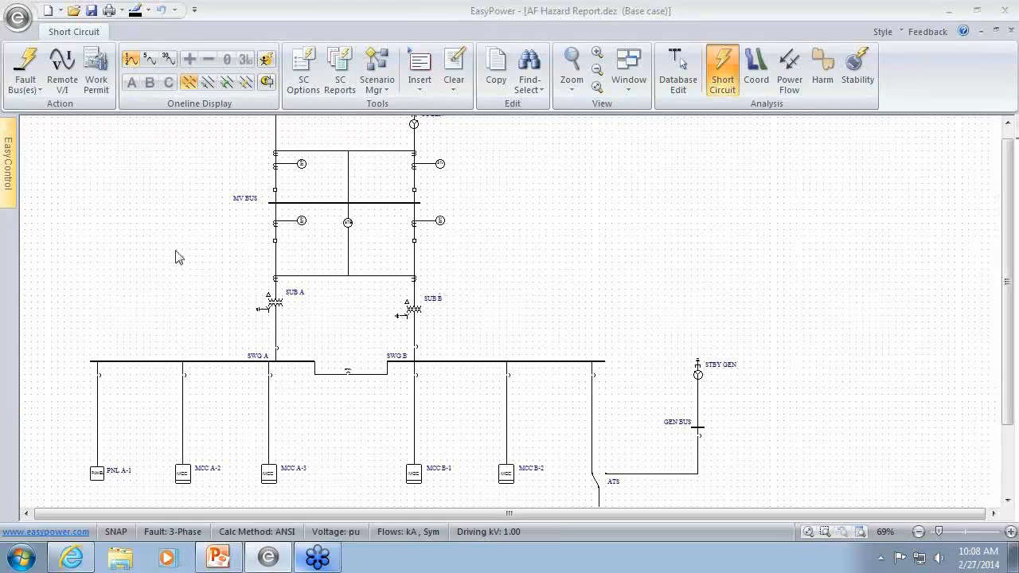
{"action": "left_click", "coordinate": [23, 63]}
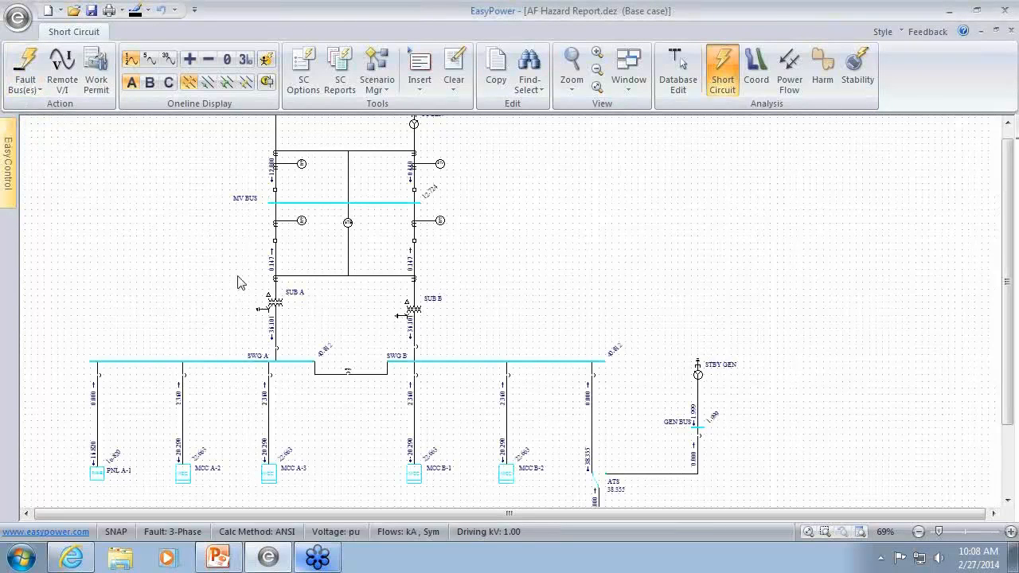
{"action": "left_click_drag", "start_coordinate": [231, 250], "coordinate": [273, 232]}
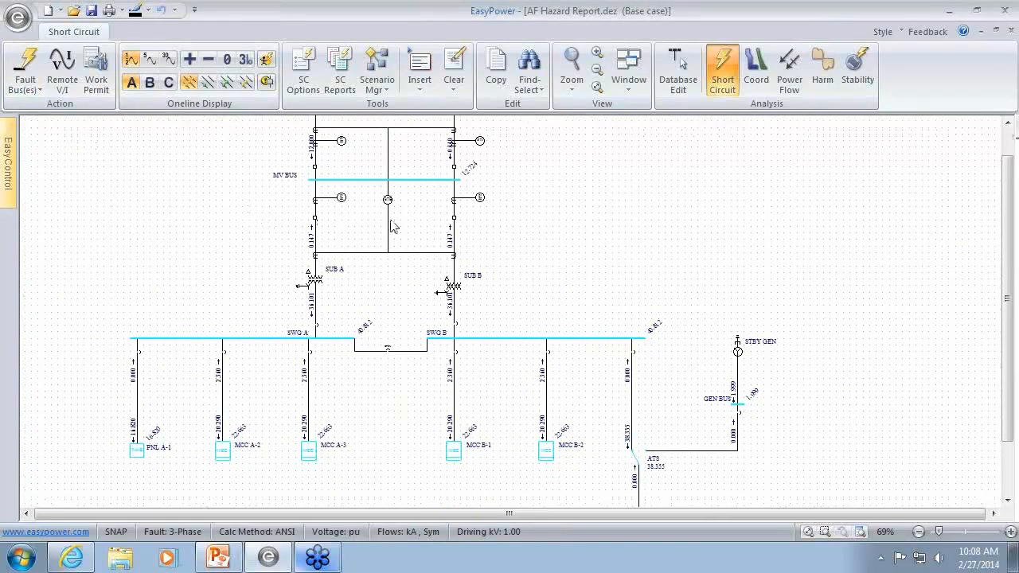
{"action": "scroll", "coordinate": [348, 409], "scroll_direction": "up", "scroll_amount": 1}
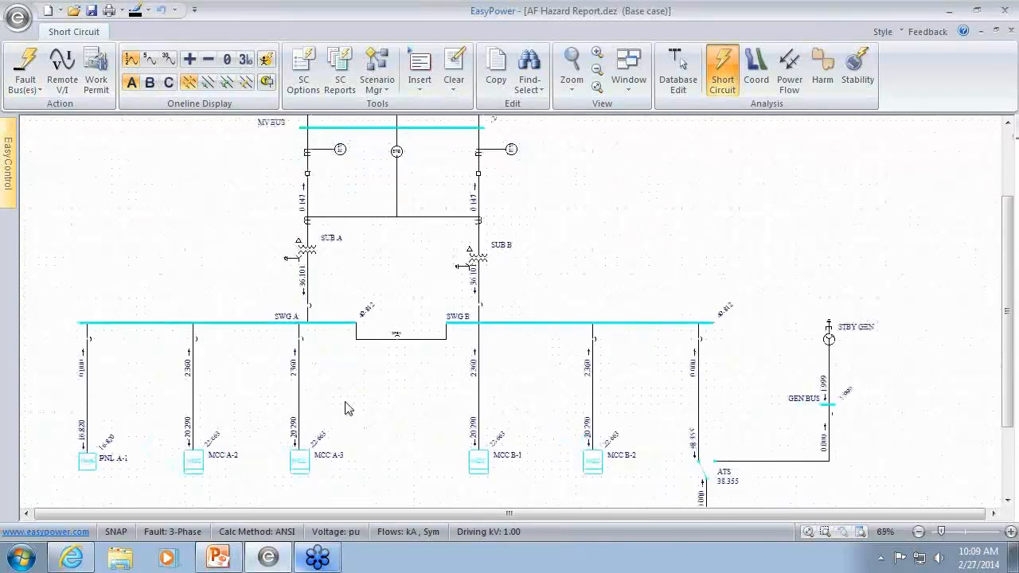
{"action": "scroll", "coordinate": [330, 408], "scroll_direction": "up", "scroll_amount": 3}
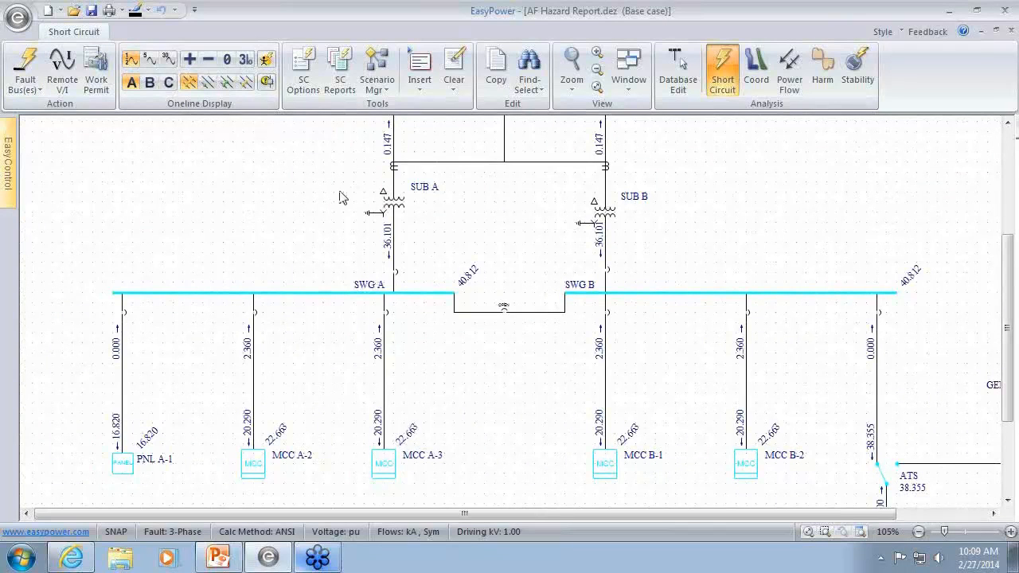
Step: Enable the Arc Flash Spreadsheet report in the short circuit arc flash options and bring up the Arc Flash Hazard Report
{"action": "left_click", "coordinate": [312, 86]}
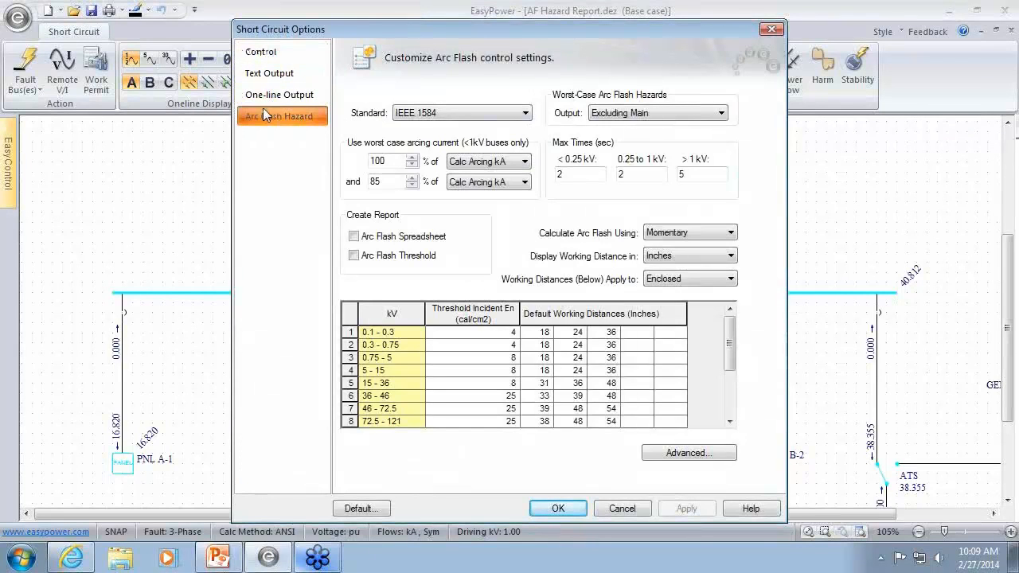
{"action": "left_click", "coordinate": [354, 237]}
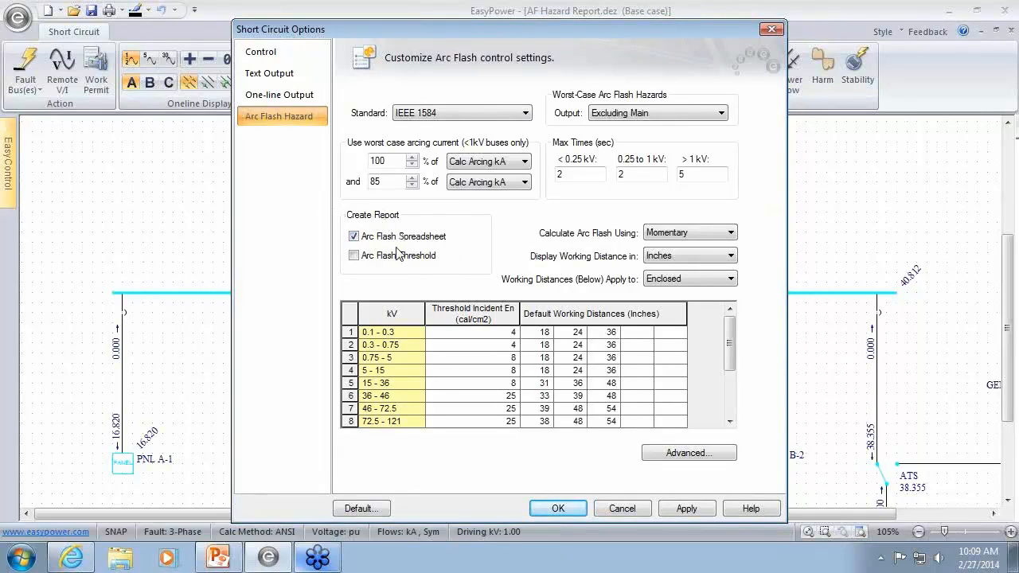
{"action": "left_click", "coordinate": [558, 508]}
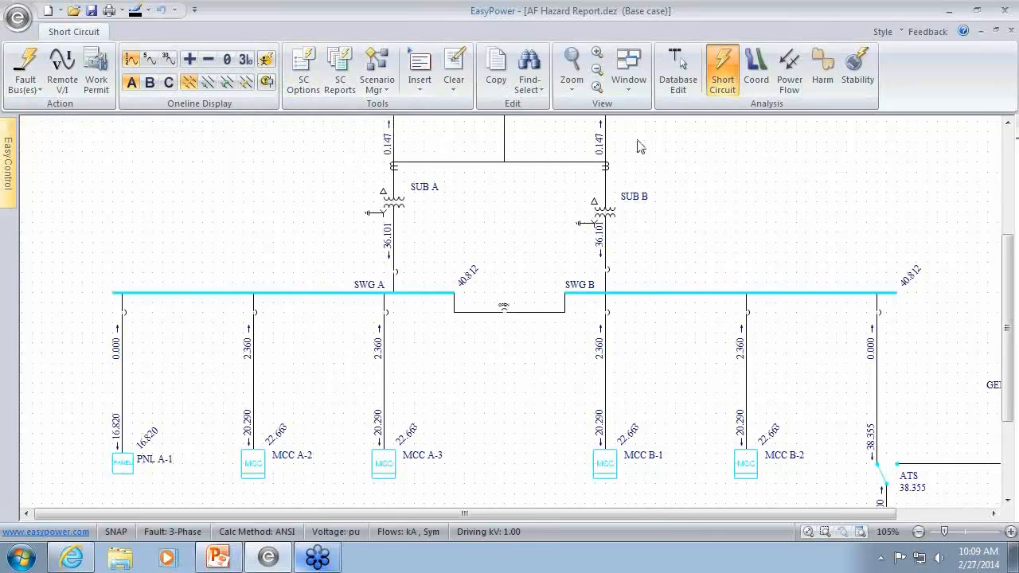
{"action": "left_click", "coordinate": [629, 84]}
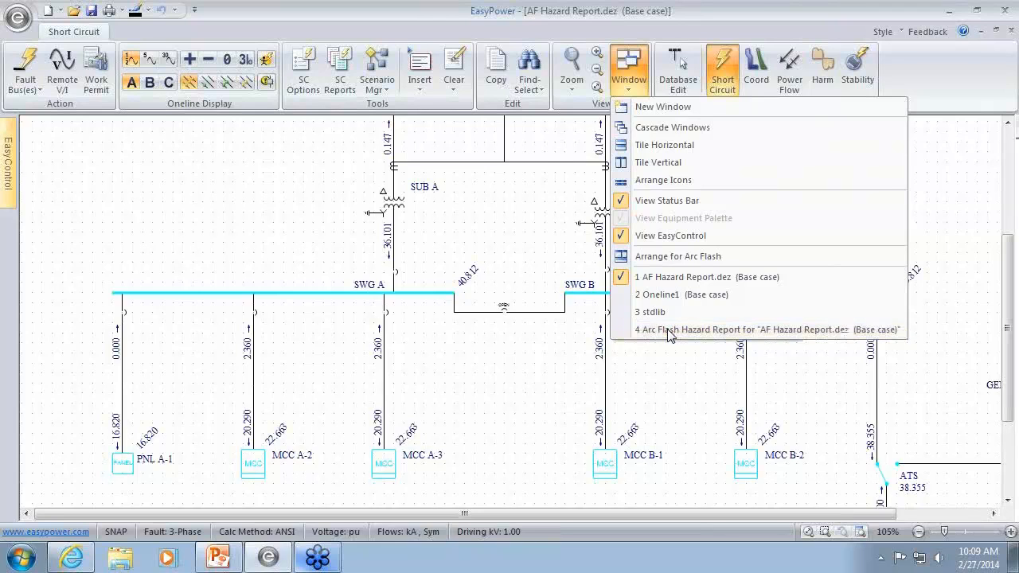
{"action": "left_click", "coordinate": [668, 331]}
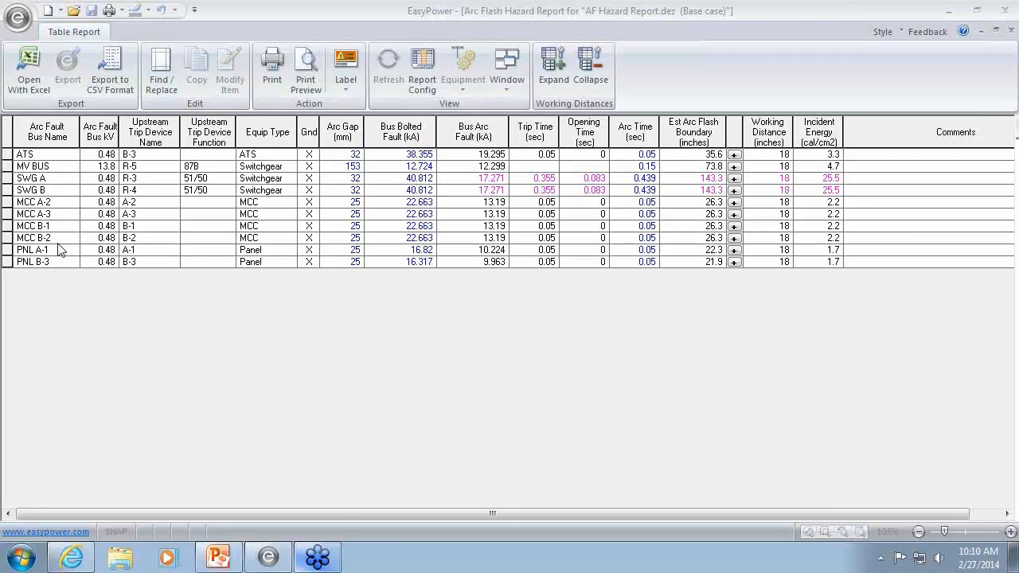
Step: Review the columns available in the arc flash report configuration and close it without changes
{"action": "left_click", "coordinate": [433, 88]}
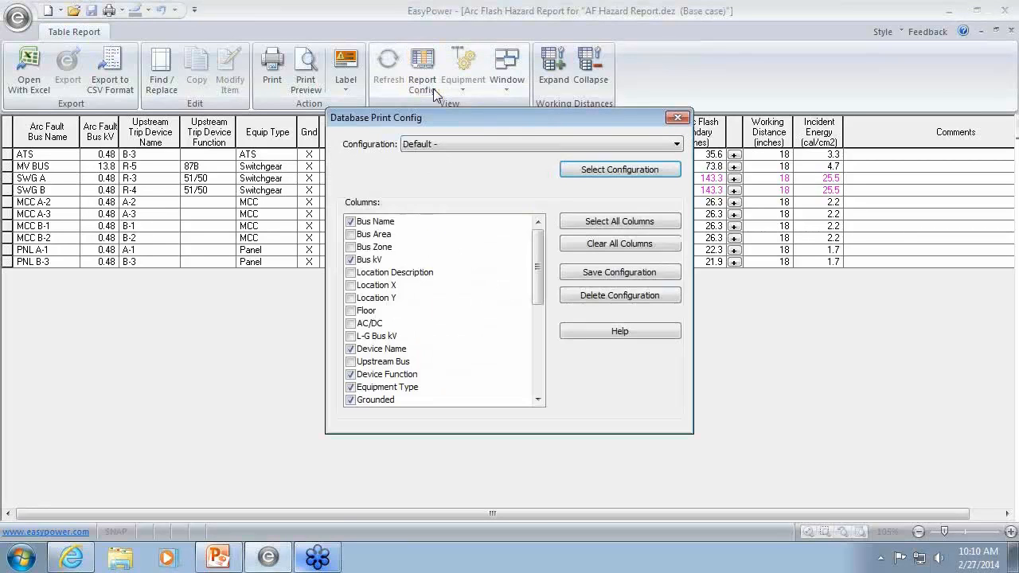
{"action": "scroll", "coordinate": [538, 243], "scroll_direction": "down", "scroll_amount": 6}
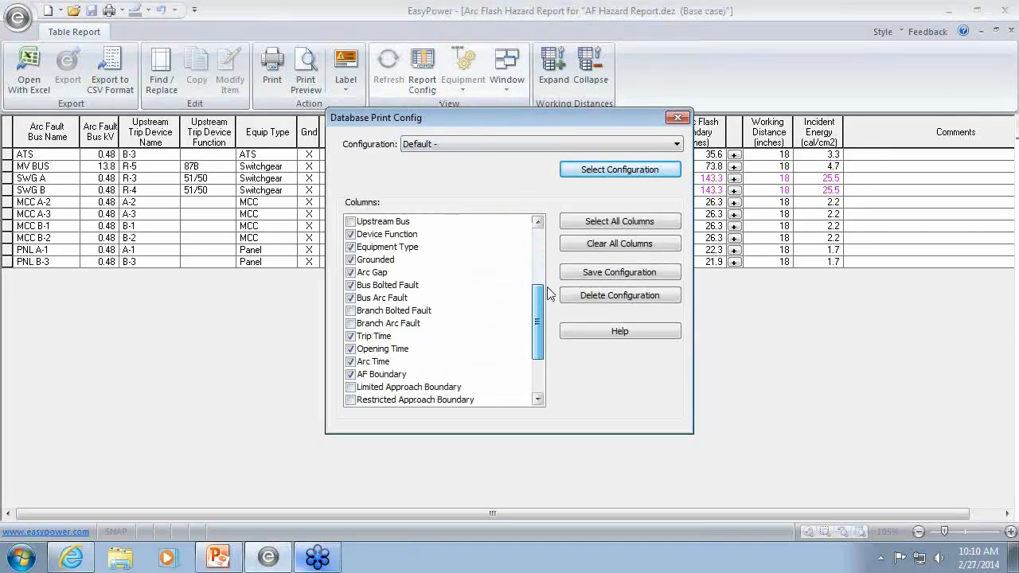
{"action": "left_click_drag", "start_coordinate": [535, 350], "coordinate": [533, 278]}
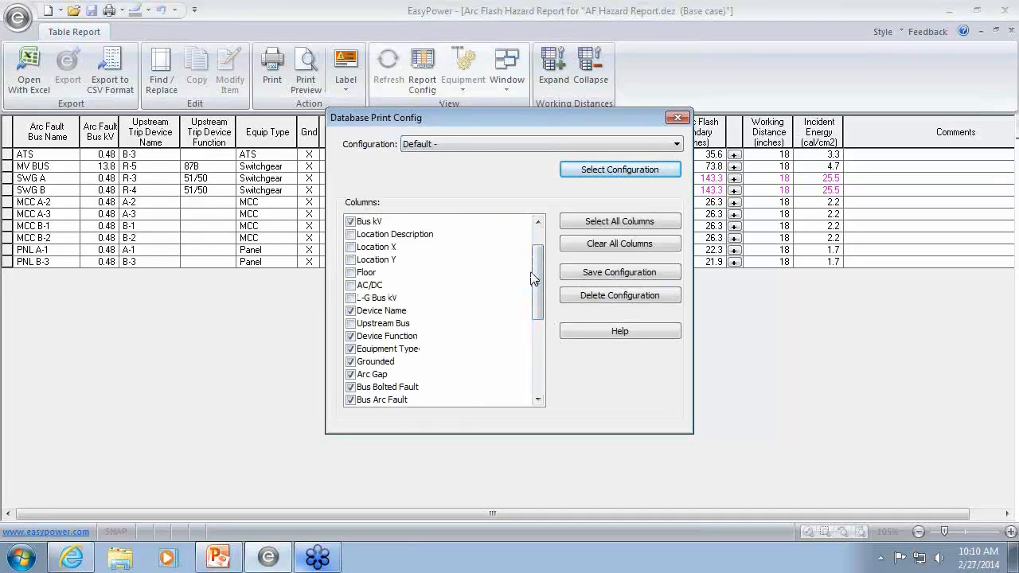
{"action": "left_click_drag", "start_coordinate": [534, 279], "coordinate": [539, 261]}
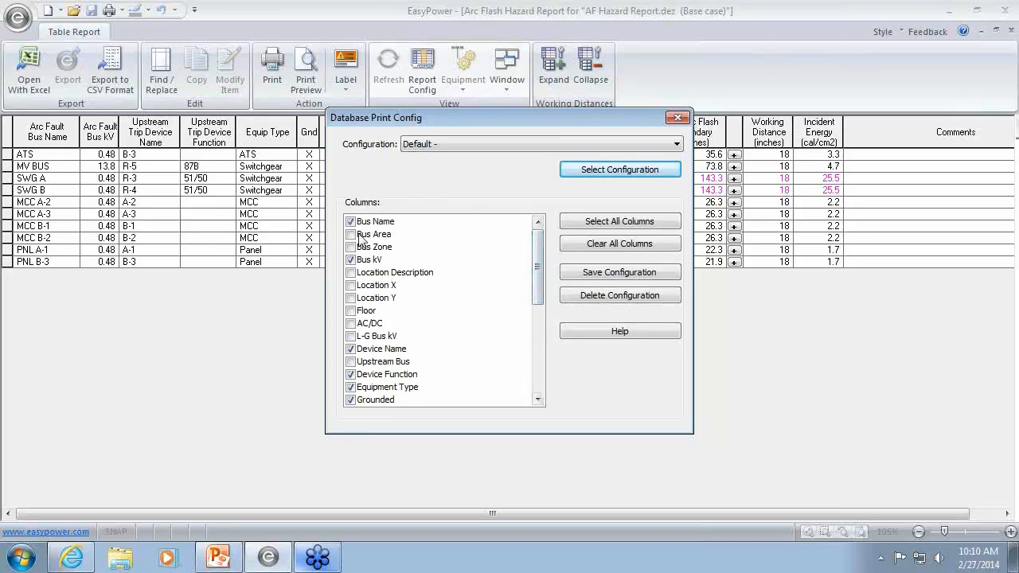
{"action": "left_click", "coordinate": [678, 118]}
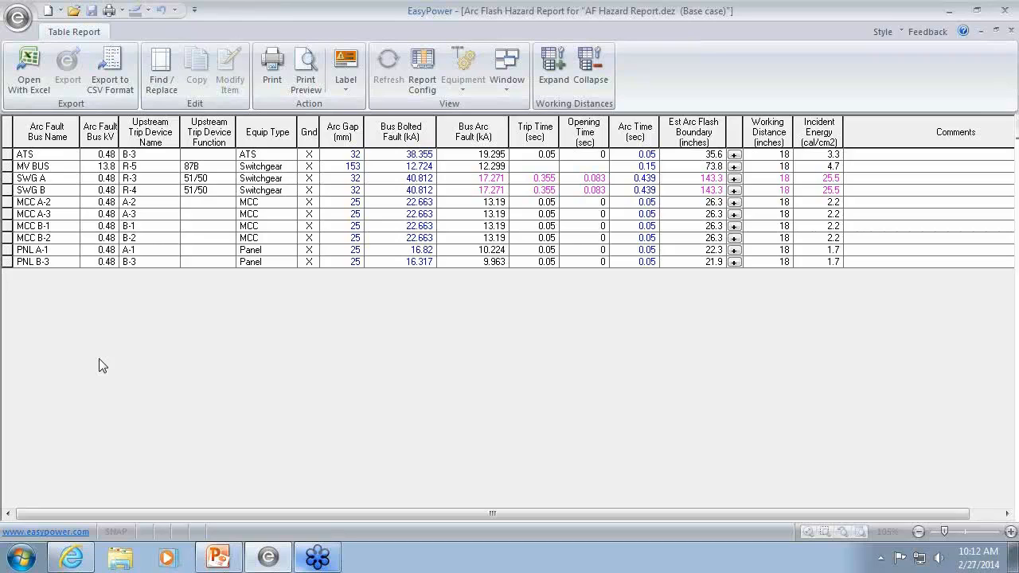
Step: Dismiss the program tip and show the one-line diagram together with the Arc Flash Hazard Report window
{"action": "left_click", "coordinate": [981, 31]}
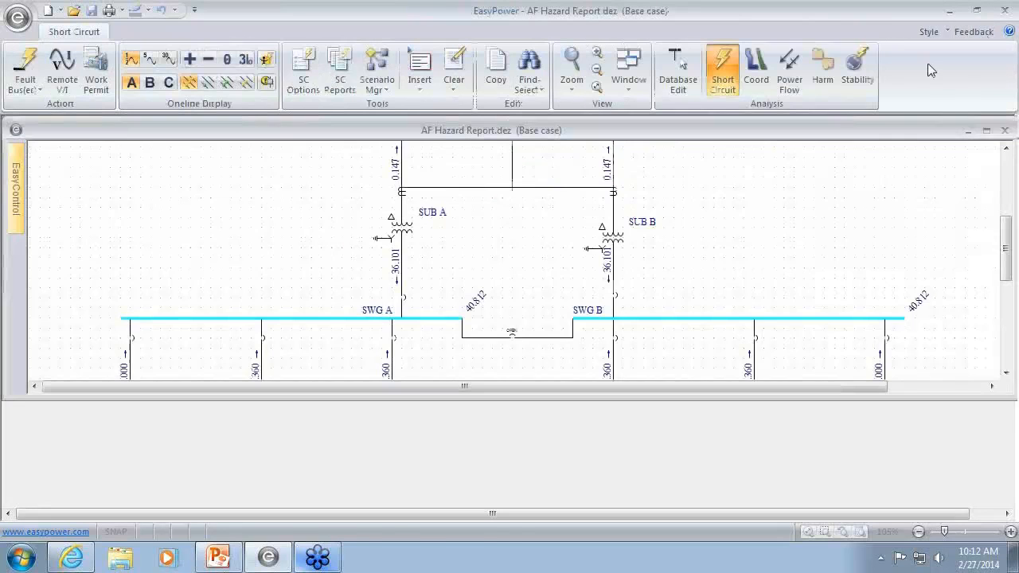
{"action": "scroll", "coordinate": [364, 285], "scroll_direction": "down", "scroll_amount": 2}
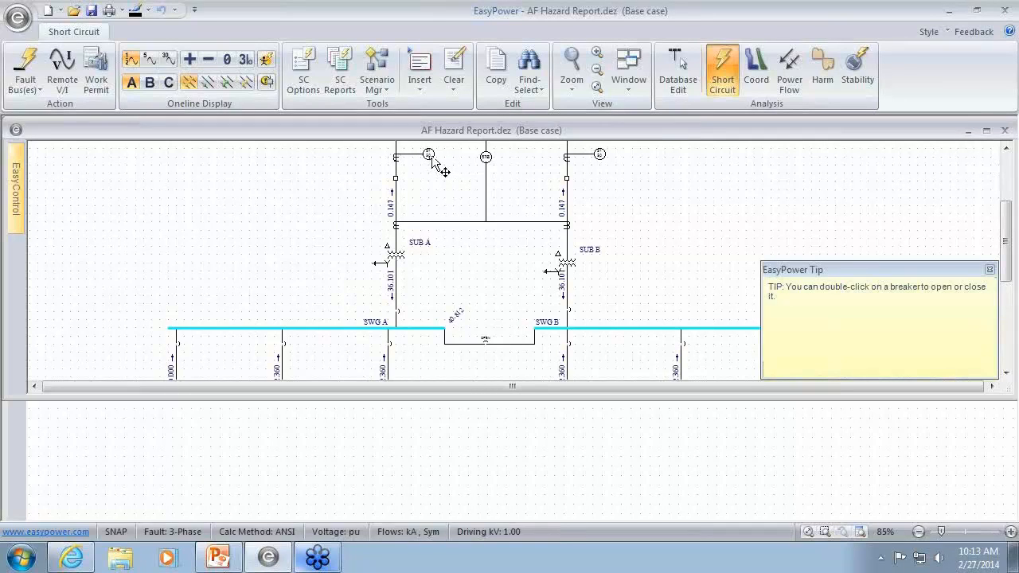
{"action": "left_click", "coordinate": [629, 75]}
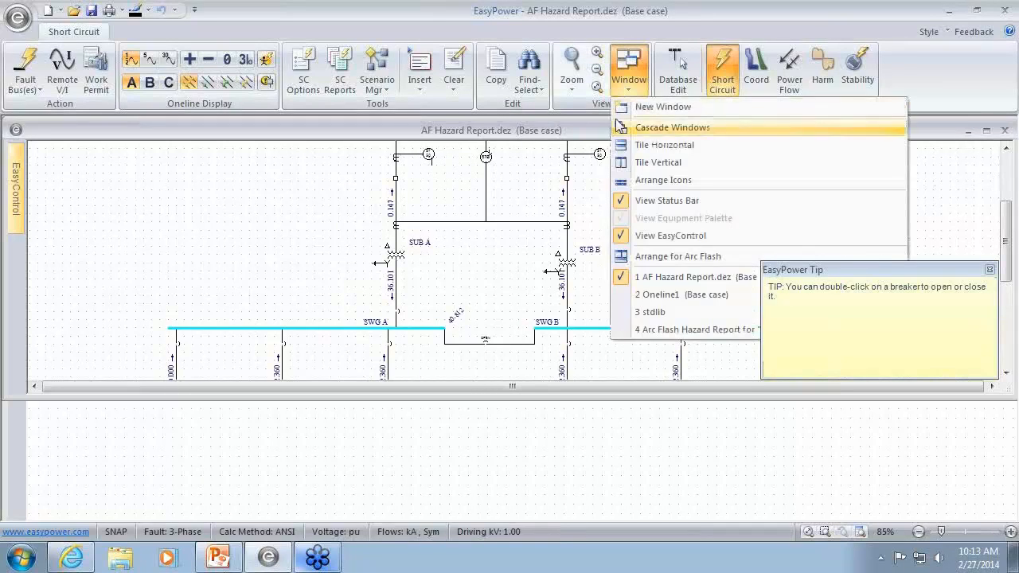
{"action": "left_click", "coordinate": [649, 330]}
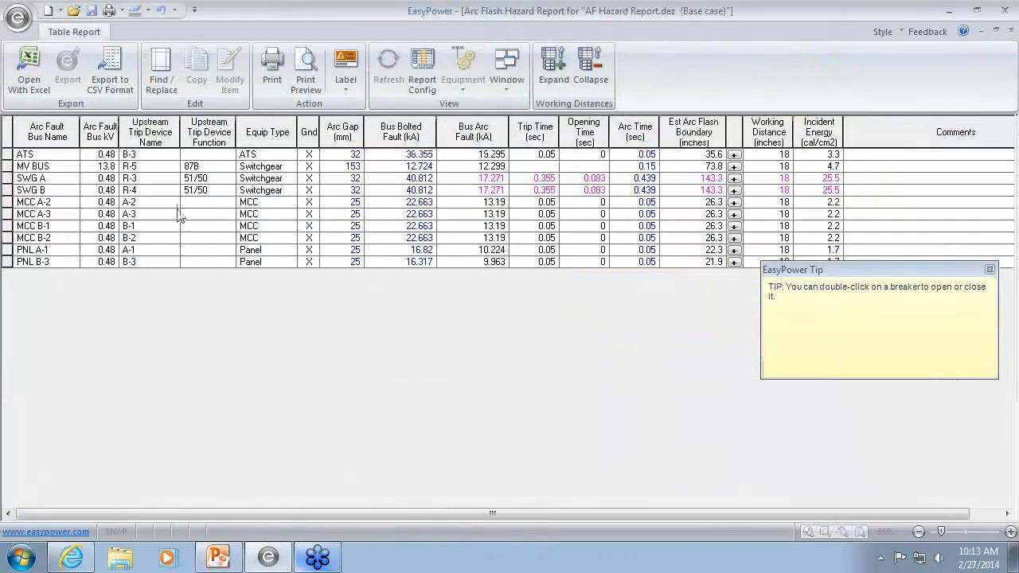
{"action": "left_click", "coordinate": [934, 280]}
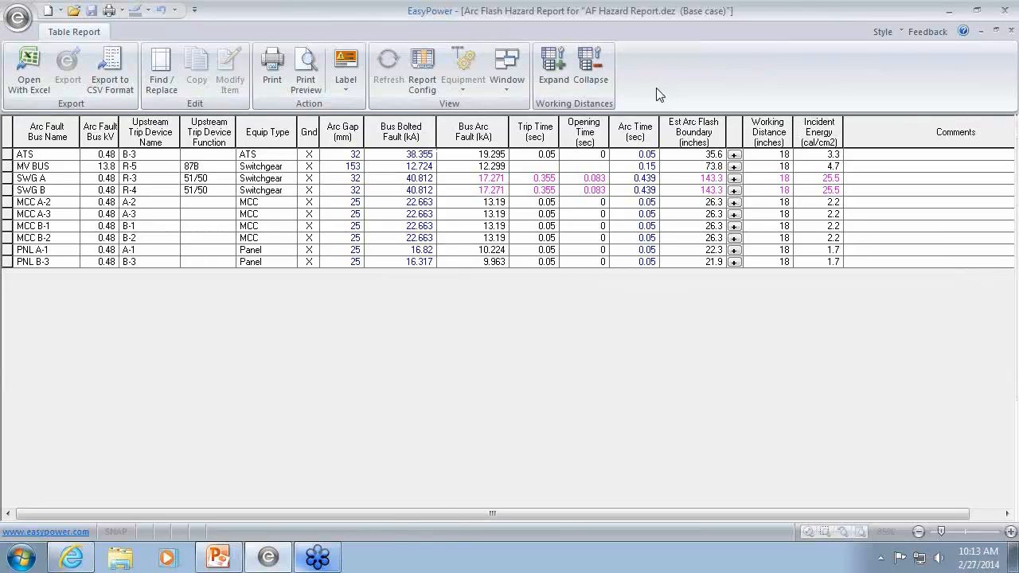
{"action": "left_click", "coordinate": [979, 32]}
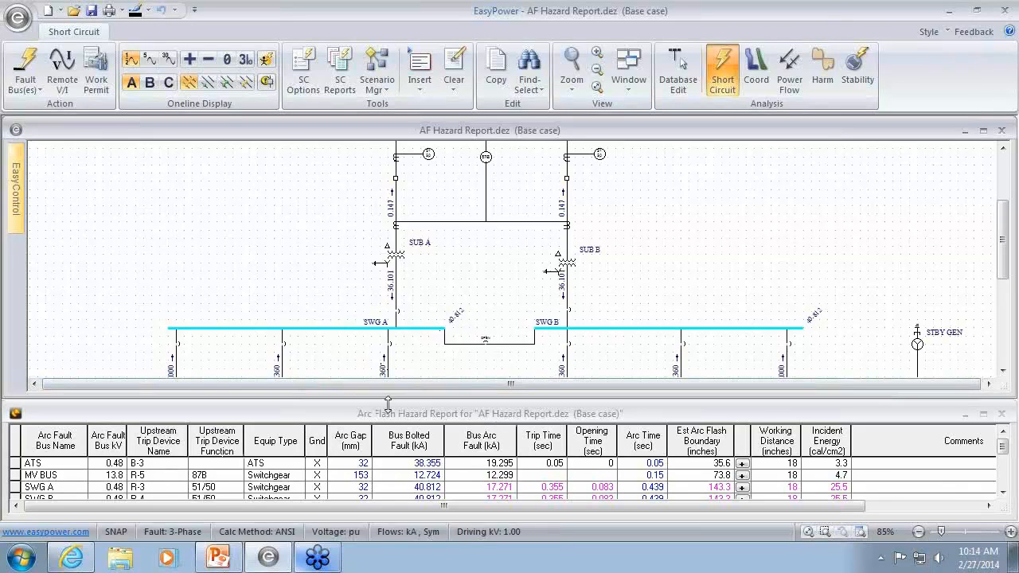
Step: Enlarge the Arc Flash Hazard Report window beneath the one-line diagram to show more bus rows
{"action": "left_click_drag", "start_coordinate": [435, 220], "coordinate": [420, 194]}
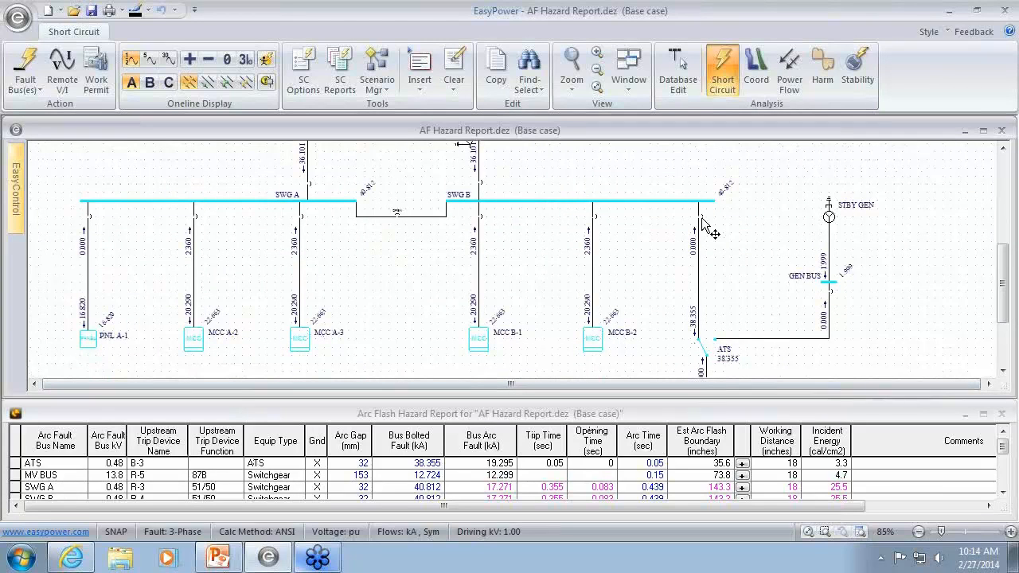
{"action": "mouse_move", "coordinate": [703, 227]}
{"action": "left_click_drag", "start_coordinate": [527, 214], "coordinate": [610, 295]}
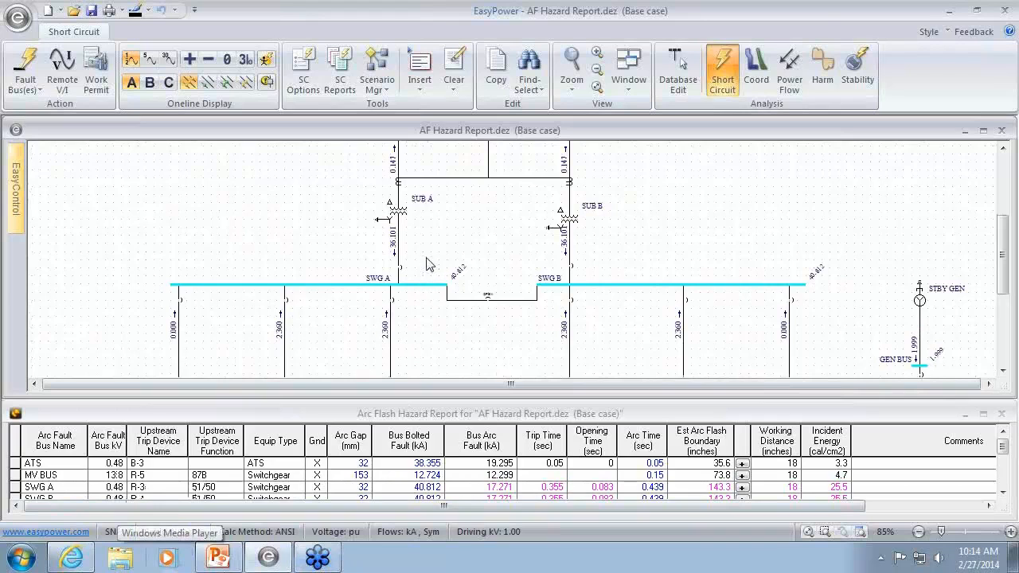
{"action": "left_click_drag", "start_coordinate": [426, 257], "coordinate": [430, 258]}
{"action": "scroll", "coordinate": [430, 302], "scroll_direction": "up", "scroll_amount": 3}
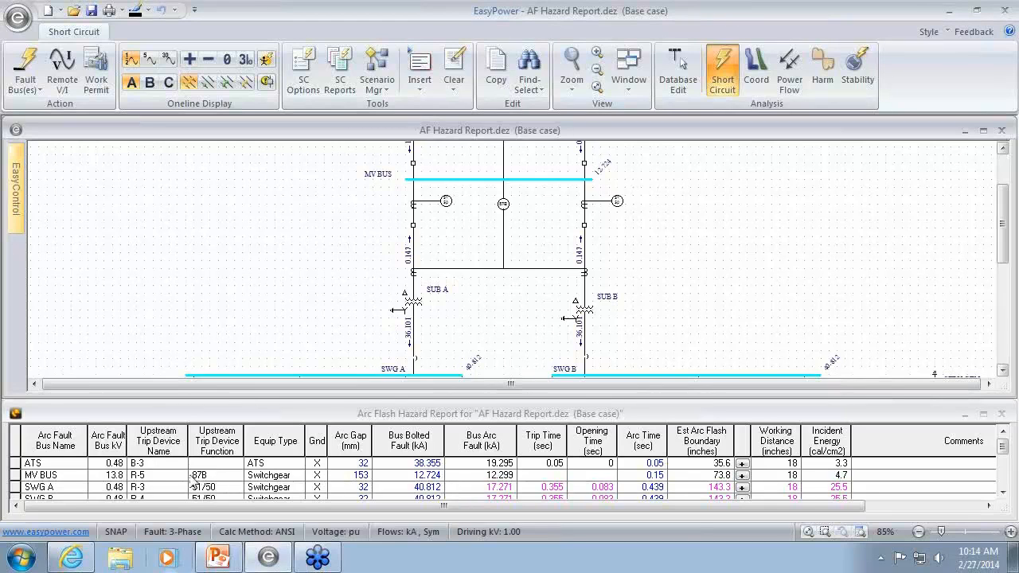
{"action": "left_click_drag", "start_coordinate": [232, 390], "coordinate": [235, 360]}
{"action": "left_click_drag", "start_coordinate": [230, 405], "coordinate": [235, 356]}
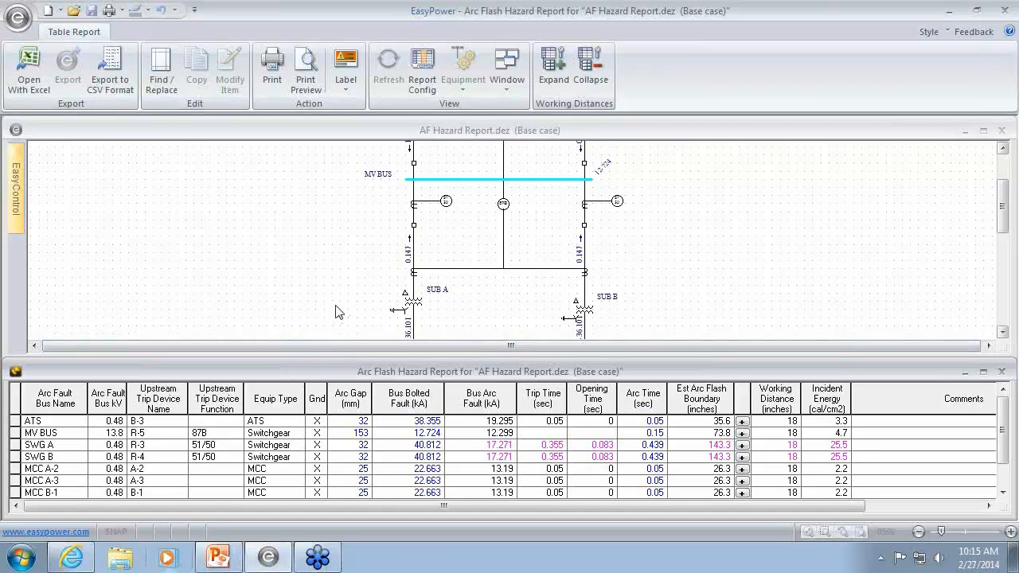
Step: Switch to database editing and open the Bus Data of the SWG A bus
{"action": "left_click", "coordinate": [375, 295]}
{"action": "scroll", "coordinate": [367, 263], "scroll_direction": "down", "scroll_amount": 3}
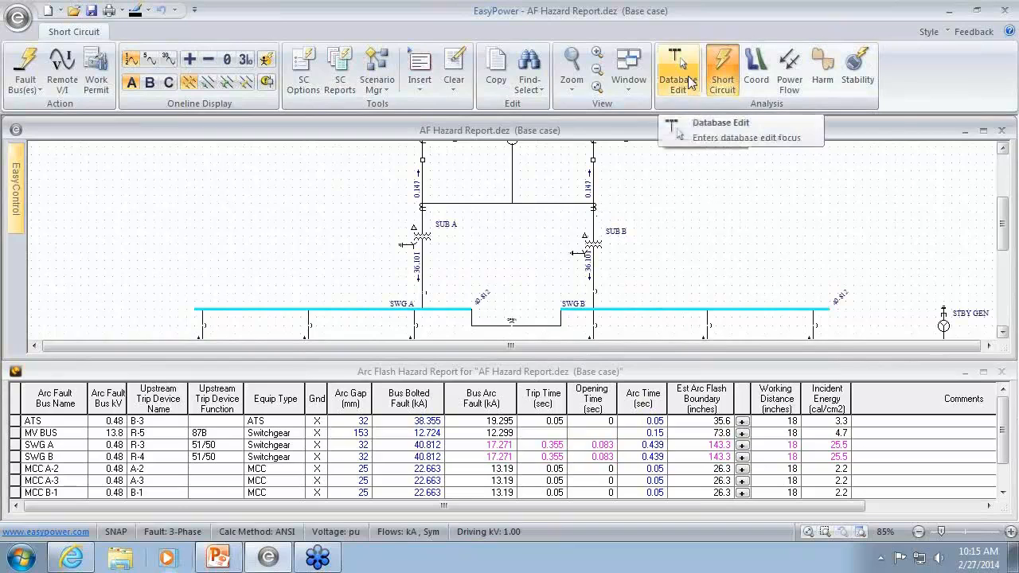
{"action": "left_click", "coordinate": [690, 83]}
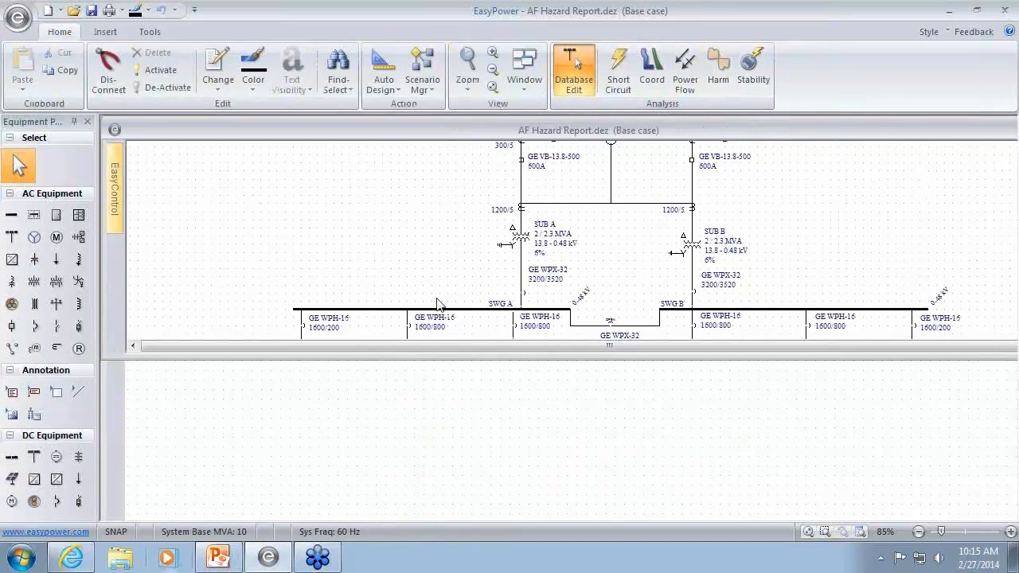
{"action": "mouse_move", "coordinate": [480, 325]}
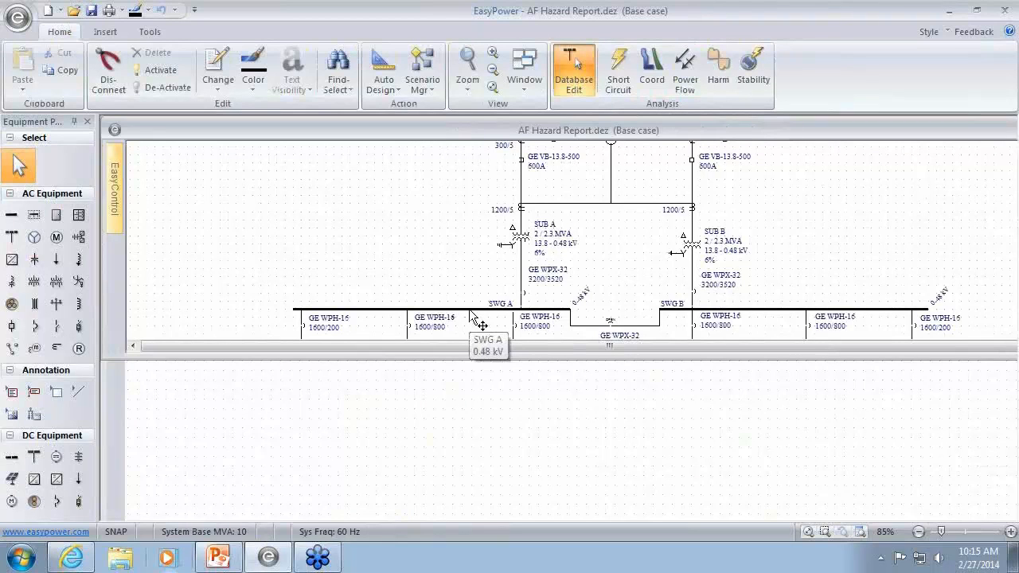
{"action": "double_click", "coordinate": [472, 310]}
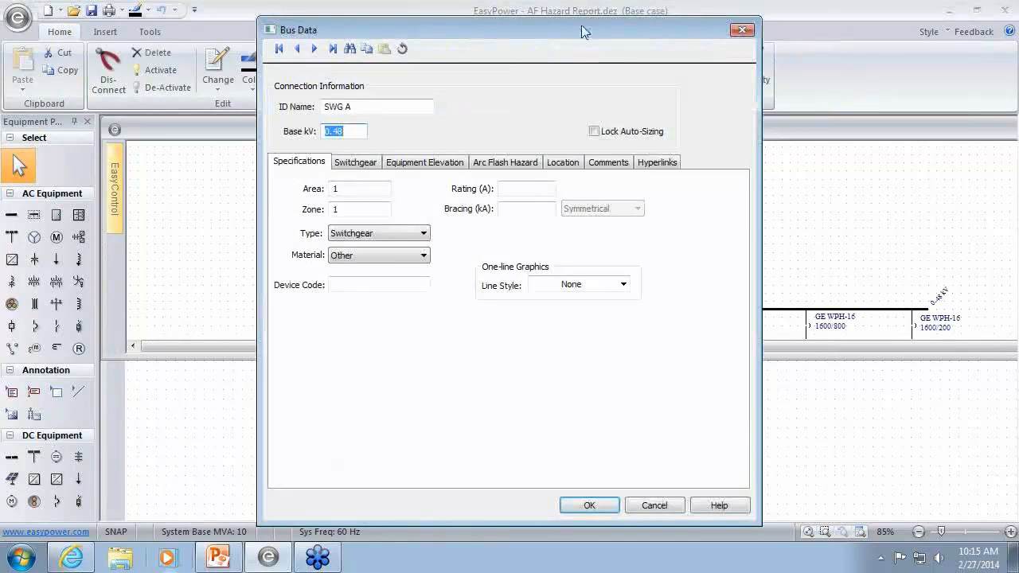
{"action": "left_click_drag", "start_coordinate": [581, 30], "coordinate": [356, 15]}
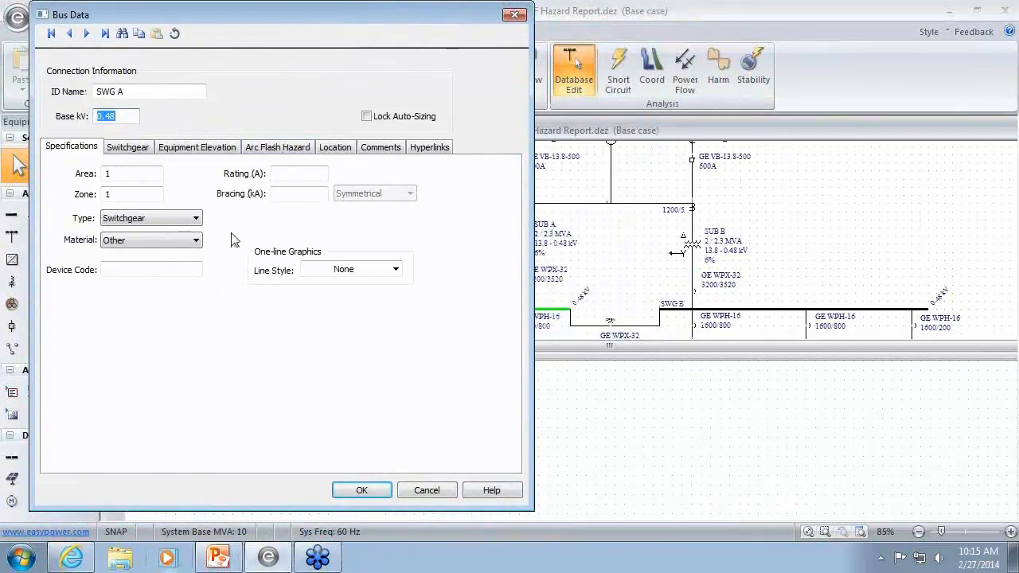
{"action": "left_click_drag", "start_coordinate": [266, 19], "coordinate": [414, 16]}
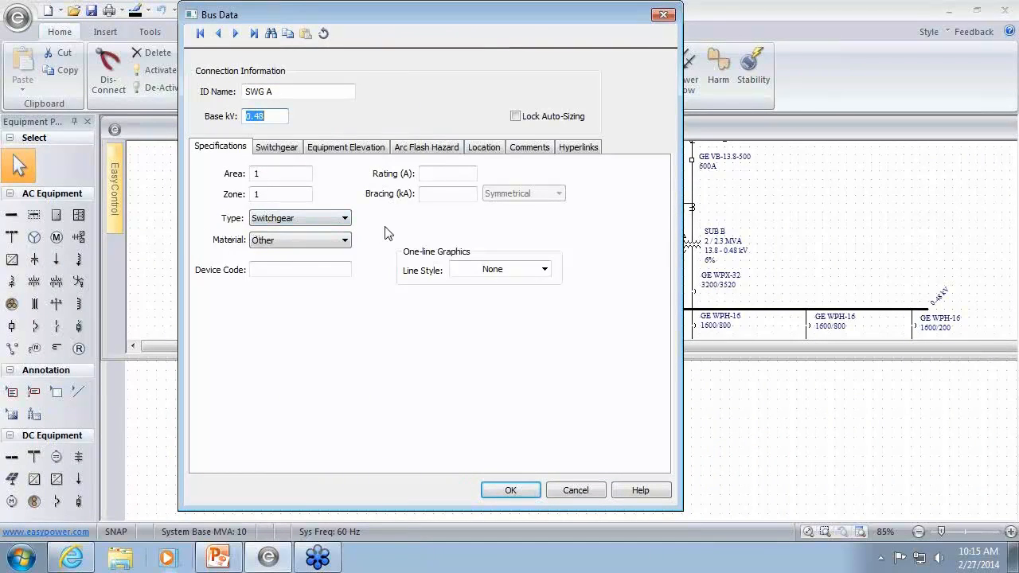
Step: Review the equipment types available for the SWG A bus, keep Switchgear and close the bus data
{"action": "left_click", "coordinate": [345, 220]}
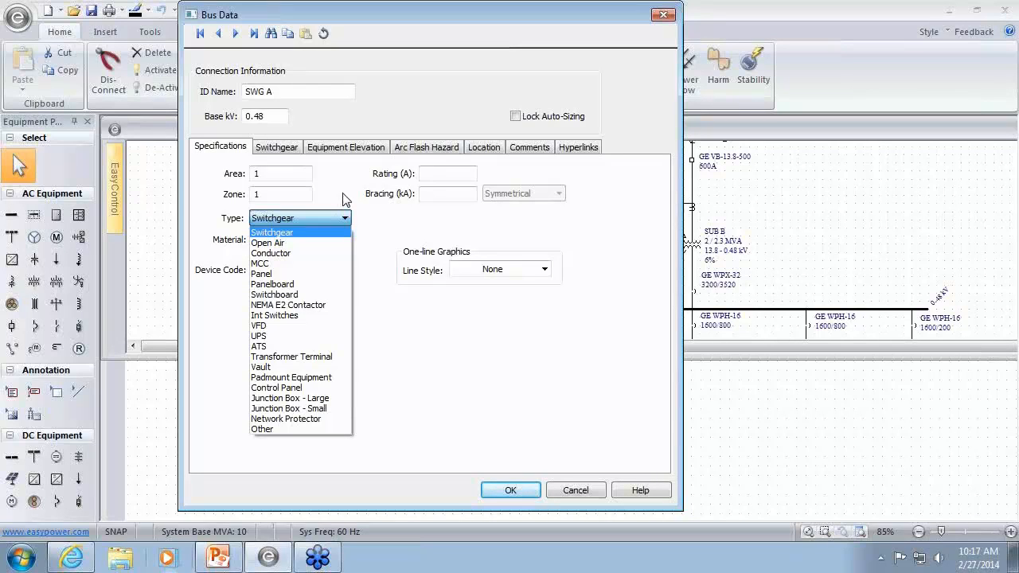
{"action": "left_click", "coordinate": [344, 200]}
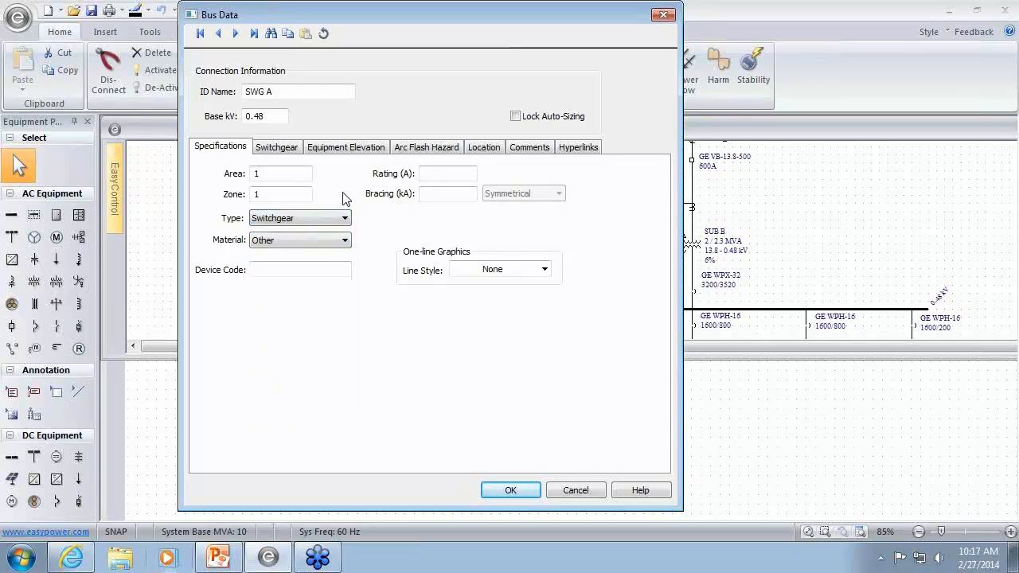
{"action": "left_click", "coordinate": [510, 490]}
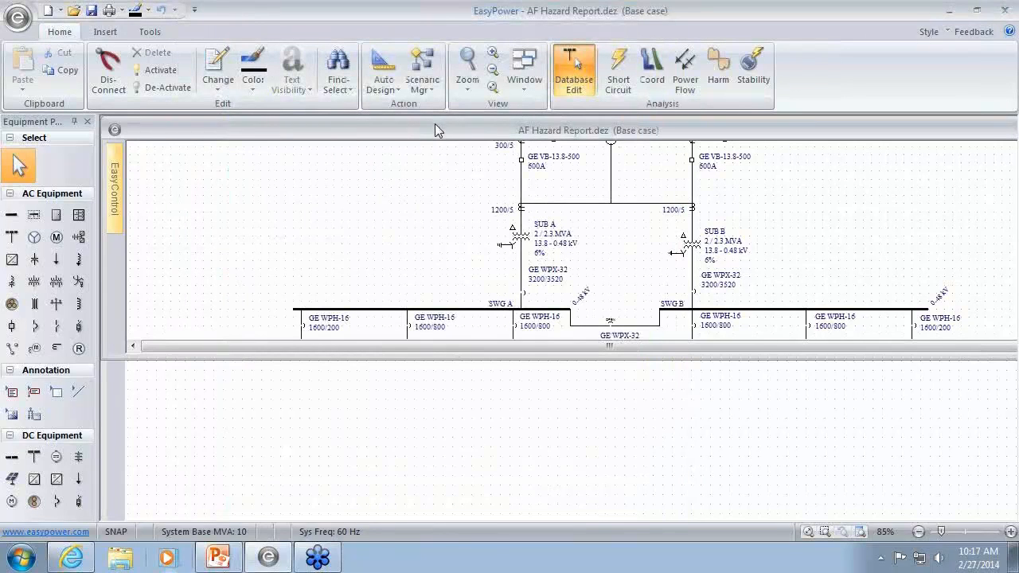
Step: Return to short circuit analysis, fault the buses again and enlarge the Arc Flash Hazard Report to show all its bus rows
{"action": "left_click", "coordinate": [620, 79]}
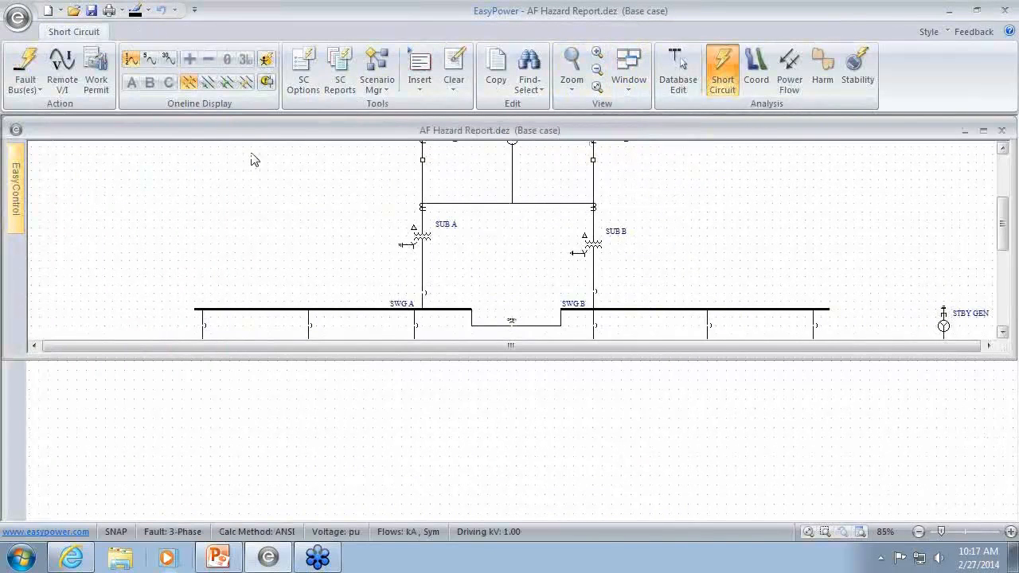
{"action": "left_click", "coordinate": [32, 61]}
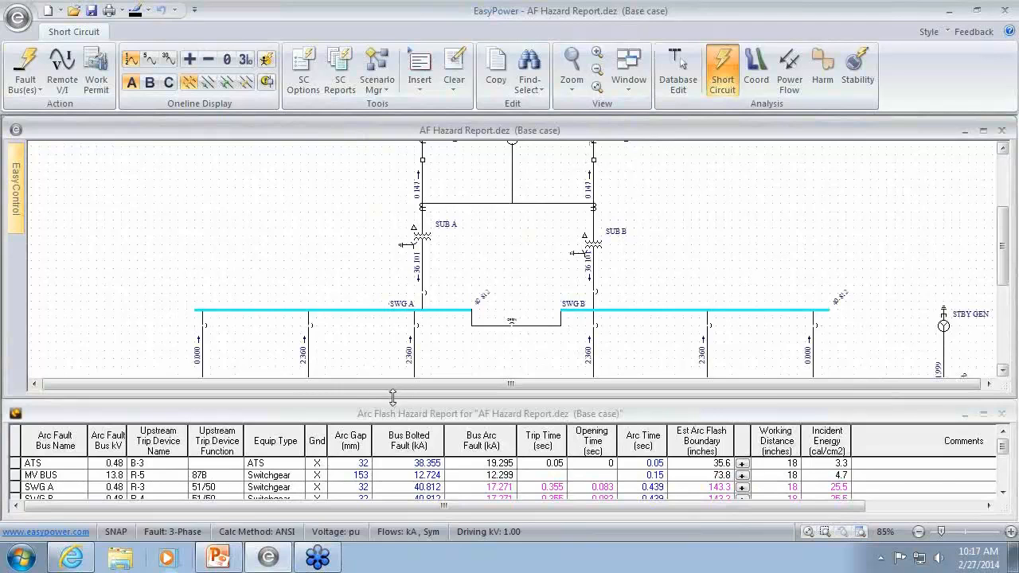
{"action": "left_click_drag", "start_coordinate": [393, 396], "coordinate": [372, 301]}
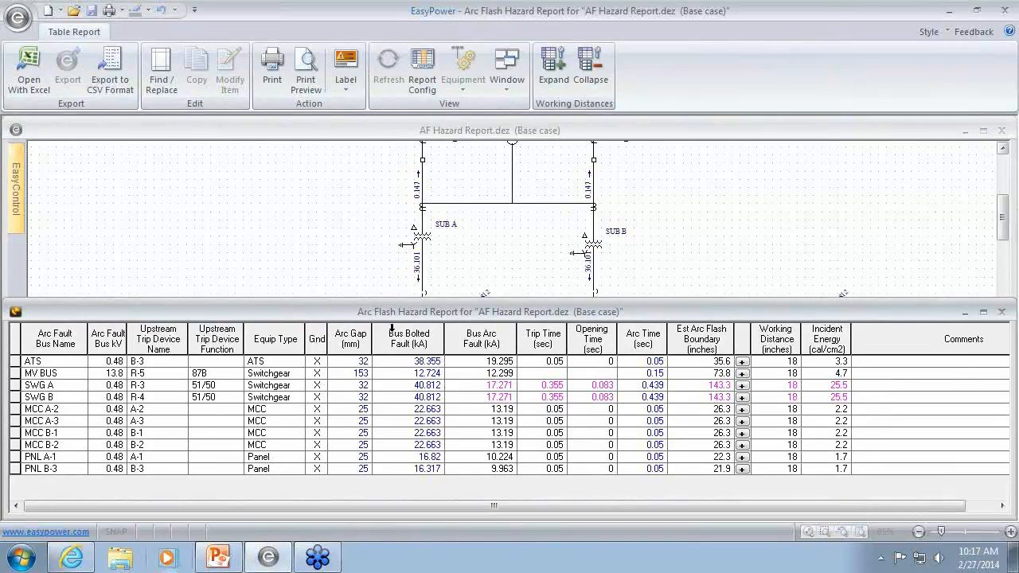
Step: Compare the MCC, ATS and switchgear buses on the one-line diagram with the Equip Type column of the report
{"action": "left_click", "coordinate": [362, 255]}
{"action": "scroll", "coordinate": [345, 292], "scroll_direction": "down", "scroll_amount": 5}
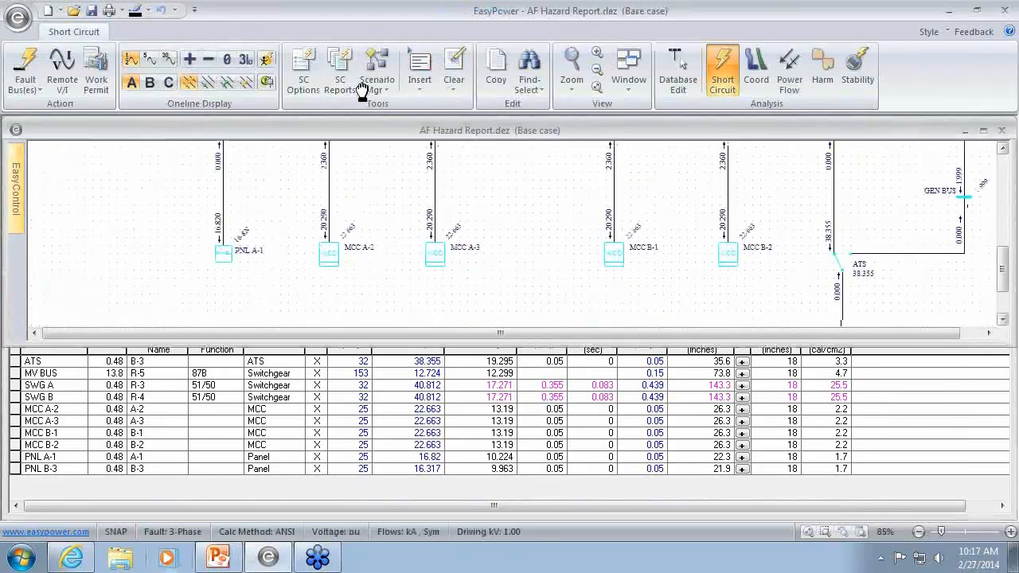
{"action": "scroll", "coordinate": [660, 250], "scroll_direction": "up", "scroll_amount": 4}
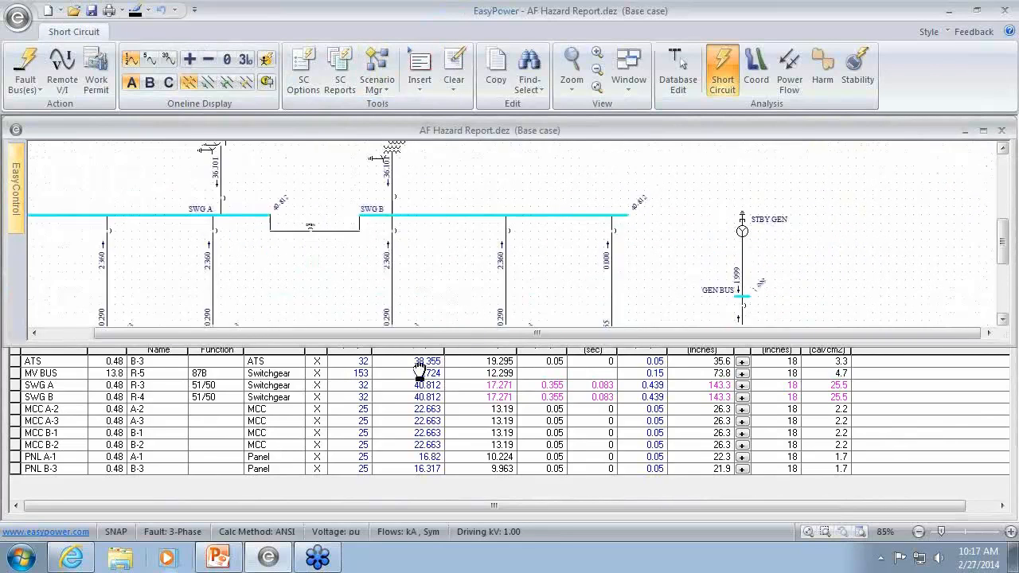
{"action": "scroll", "coordinate": [639, 285], "scroll_direction": "down", "scroll_amount": 4}
{"action": "scroll", "coordinate": [558, 288], "scroll_direction": "right", "scroll_amount": 3}
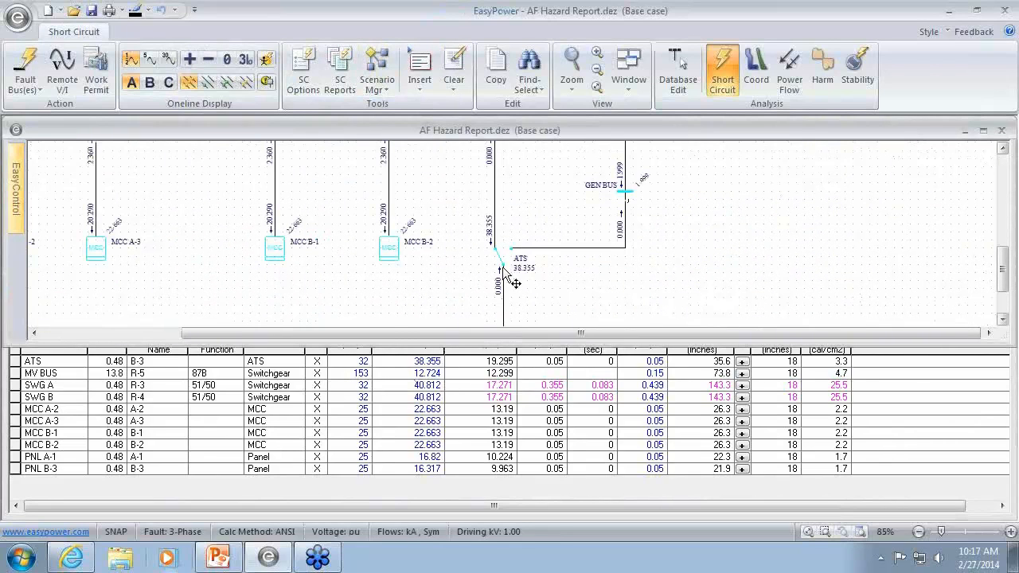
{"action": "left_click", "coordinate": [275, 364]}
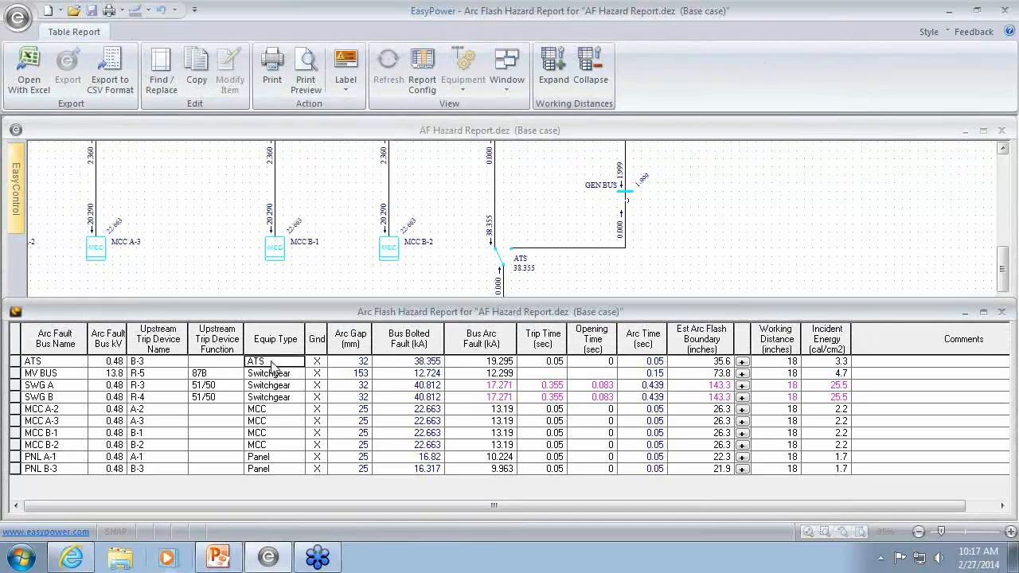
{"action": "left_click", "coordinate": [329, 193]}
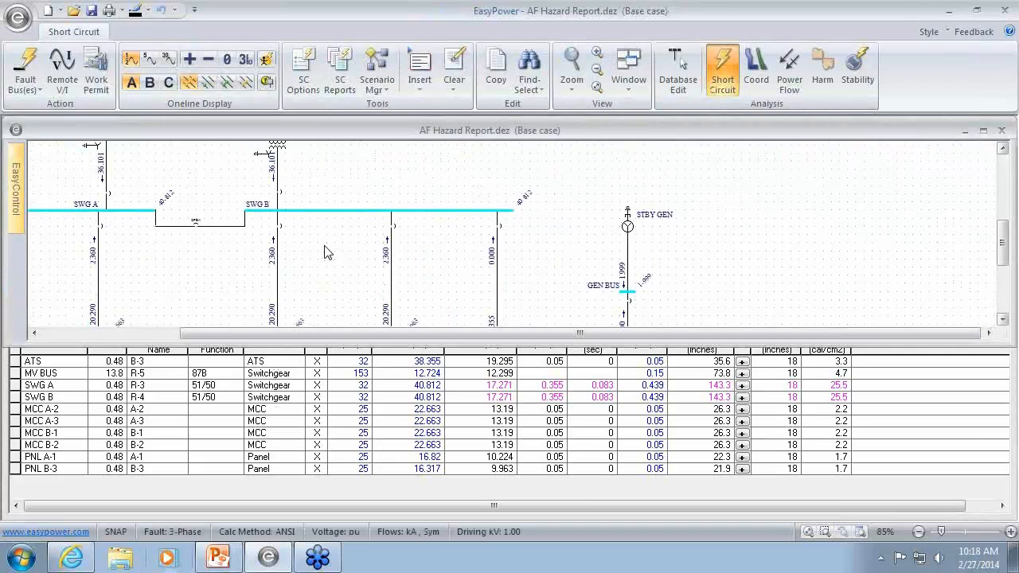
Step: Examine the arc gap of SWG A in the report and bring up the stdlib device library
{"action": "left_click", "coordinate": [341, 386]}
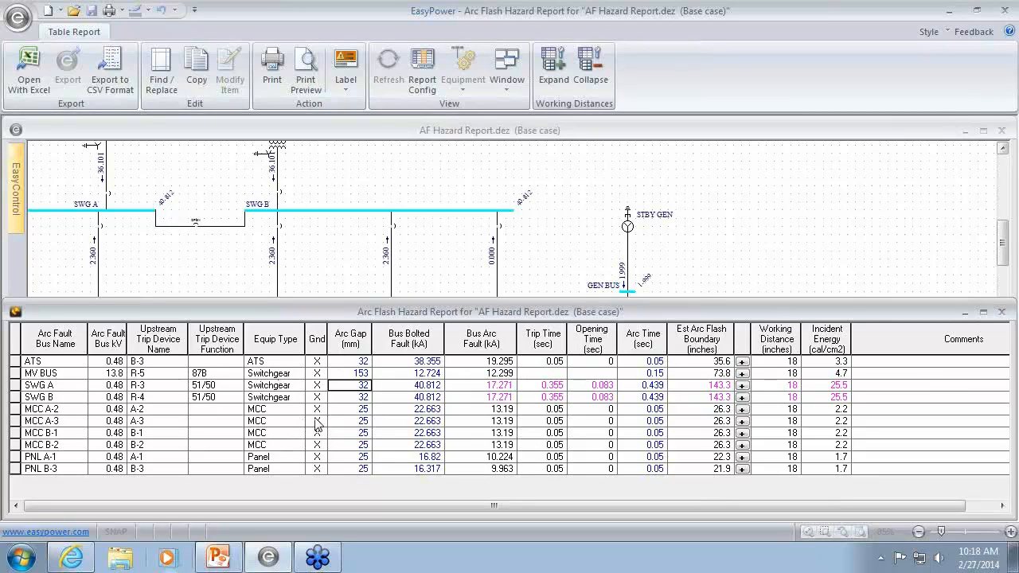
{"action": "left_click", "coordinate": [336, 280]}
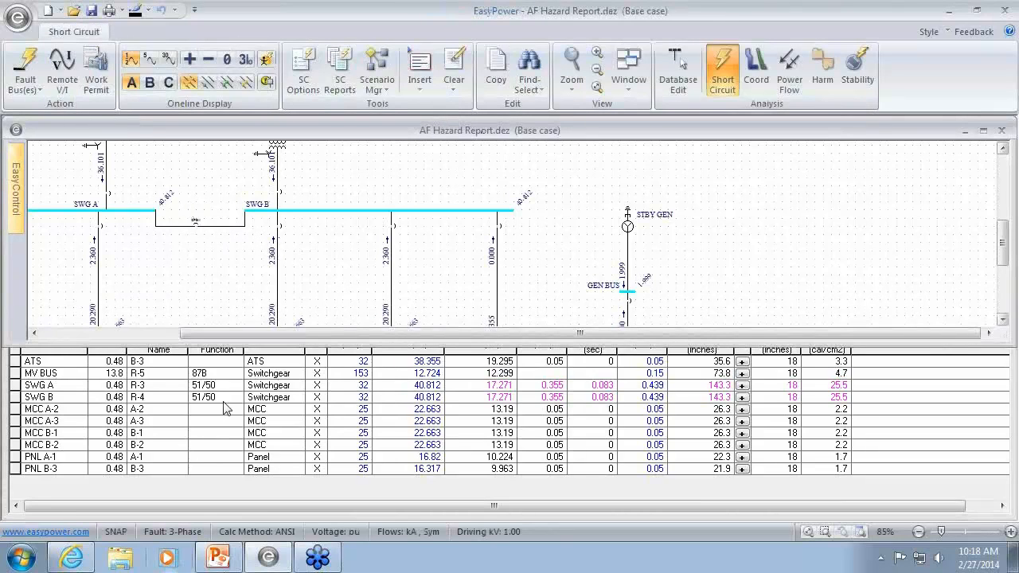
{"action": "left_click", "coordinate": [638, 86]}
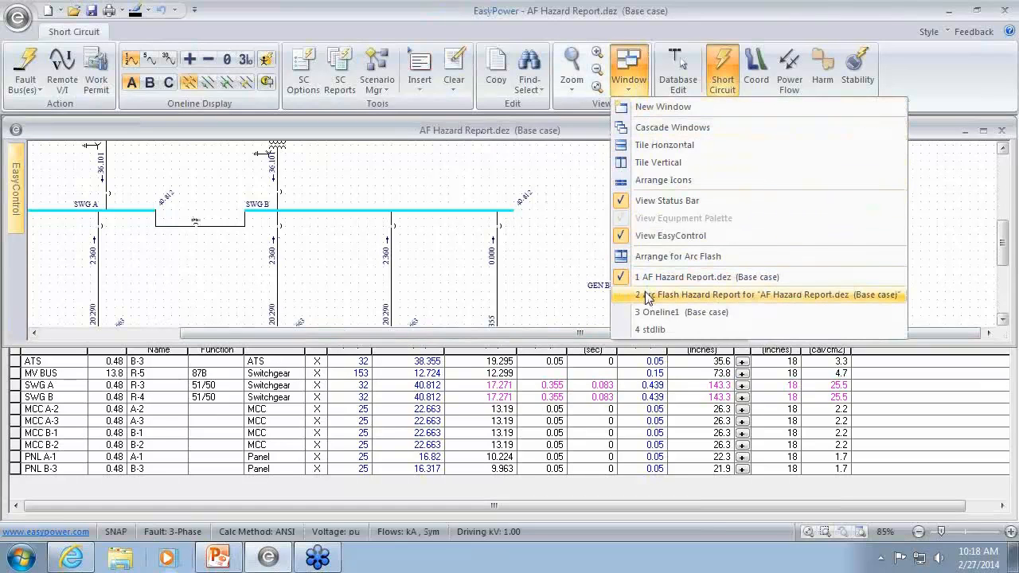
{"action": "left_click", "coordinate": [650, 331]}
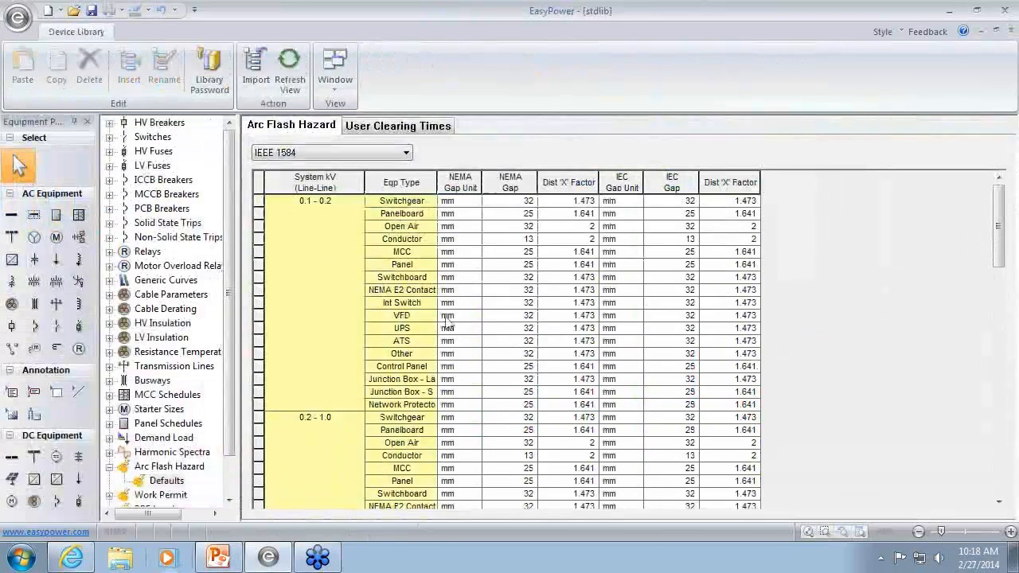
{"action": "left_click", "coordinate": [17, 17]}
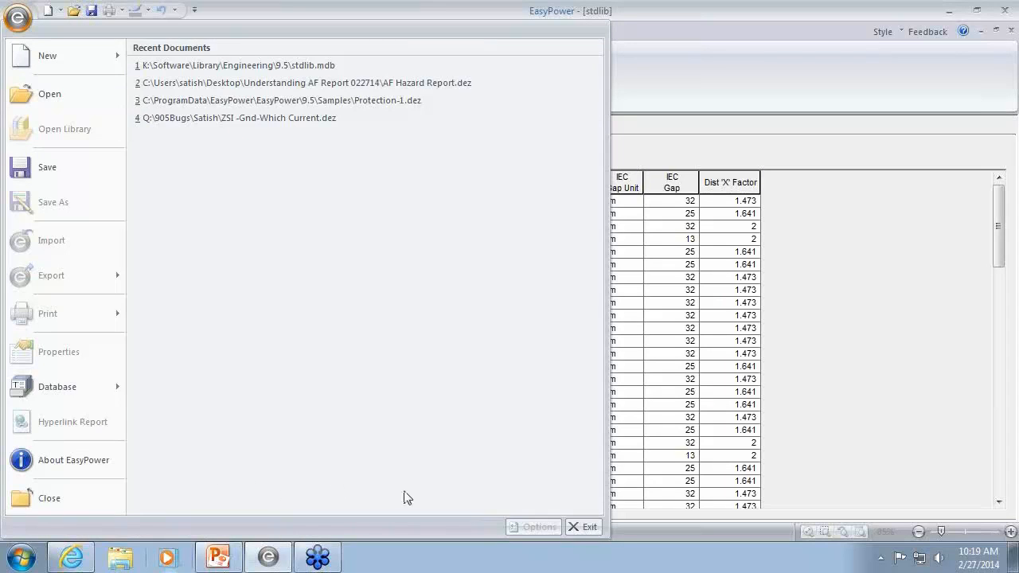
{"action": "left_click", "coordinate": [588, 527]}
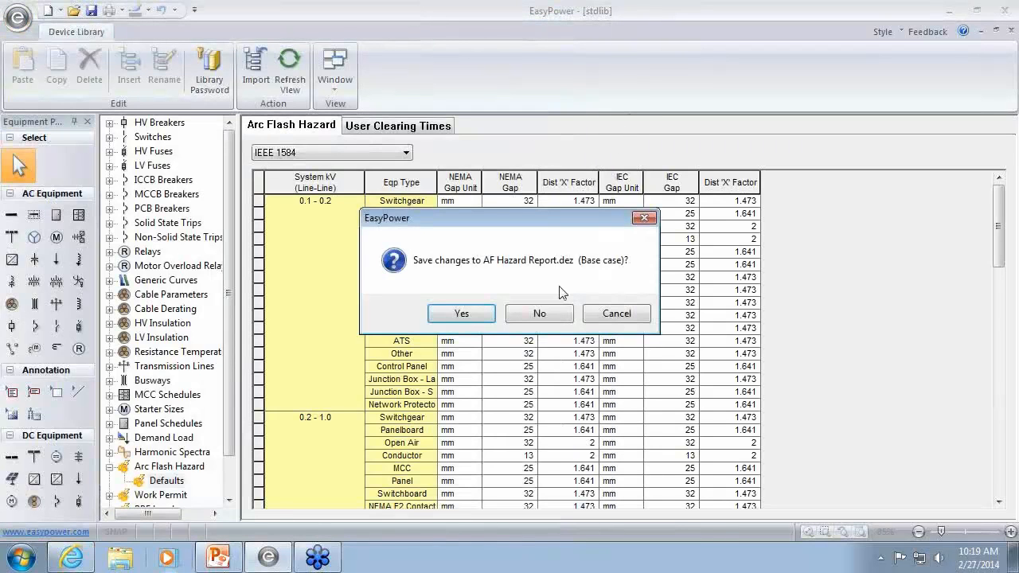
{"action": "left_click", "coordinate": [615, 318]}
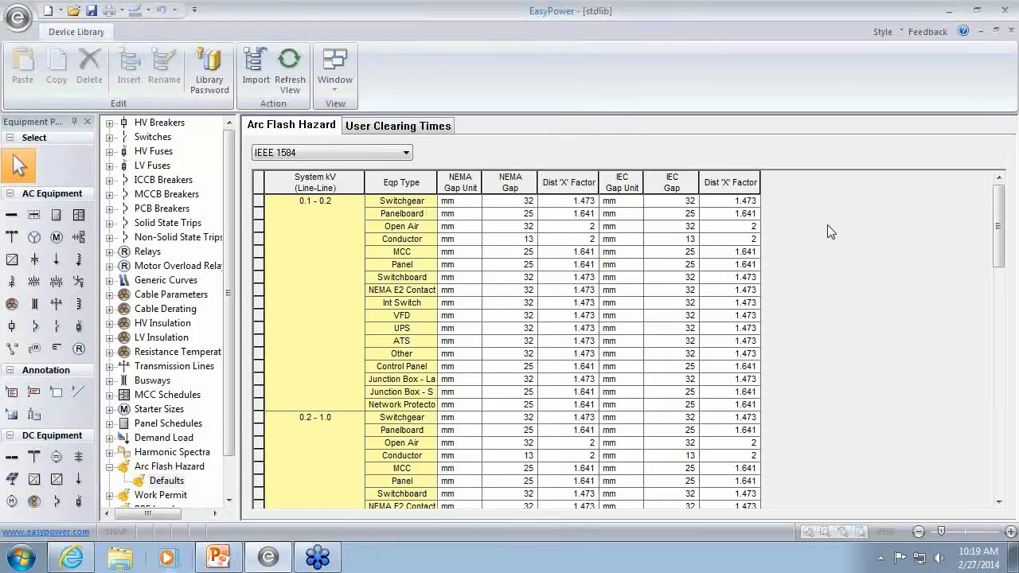
Step: Close the stdlib device library and reopen it from the stdlib.mdb file in the Engineering 9.5 library folder
{"action": "left_click", "coordinate": [1009, 29]}
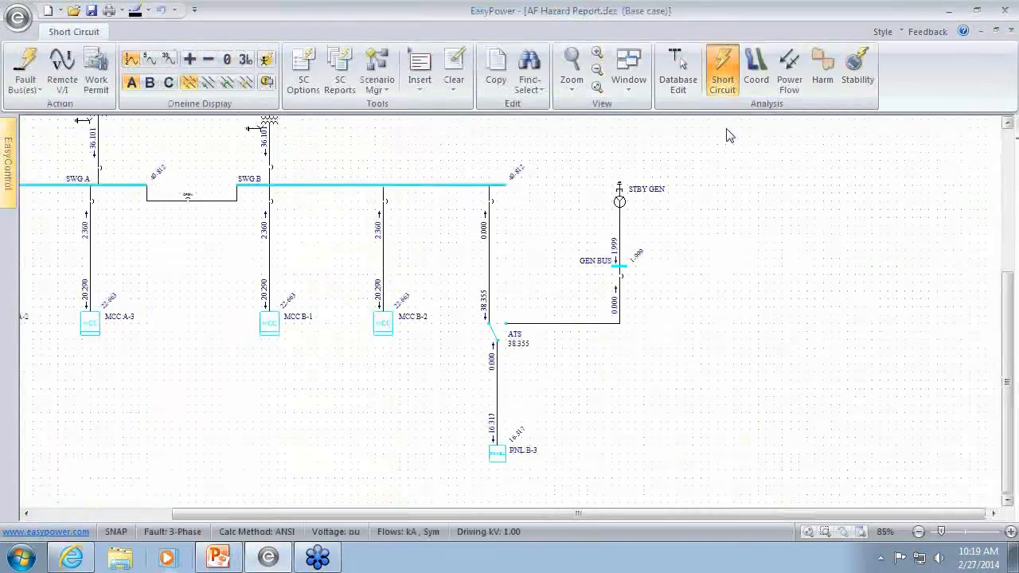
{"action": "left_click", "coordinate": [17, 17]}
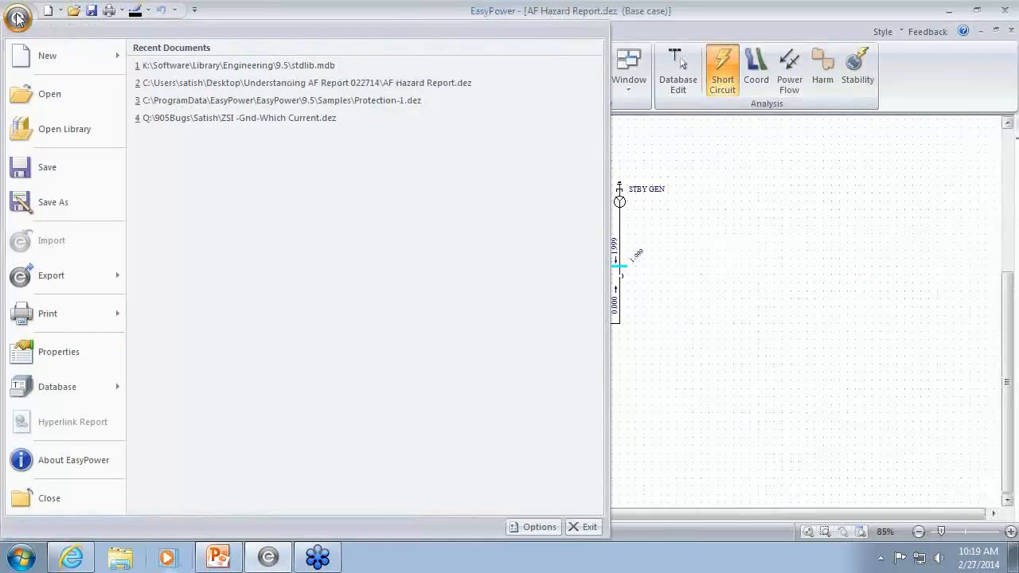
{"action": "left_click", "coordinate": [46, 130]}
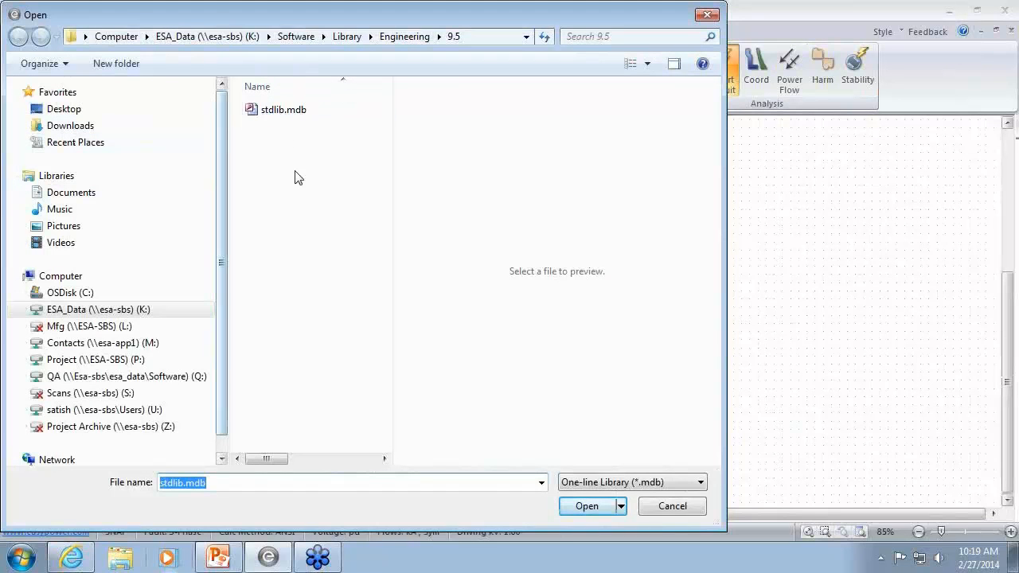
{"action": "left_click", "coordinate": [593, 508]}
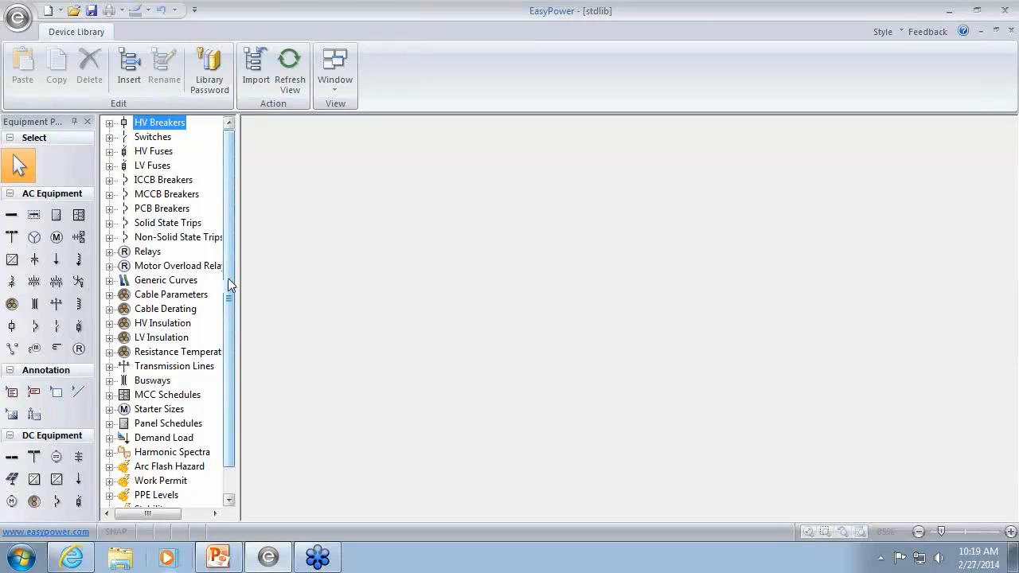
Step: Display the Arc Flash Hazard defaults table in the device library
{"action": "left_click_drag", "start_coordinate": [228, 285], "coordinate": [229, 308]}
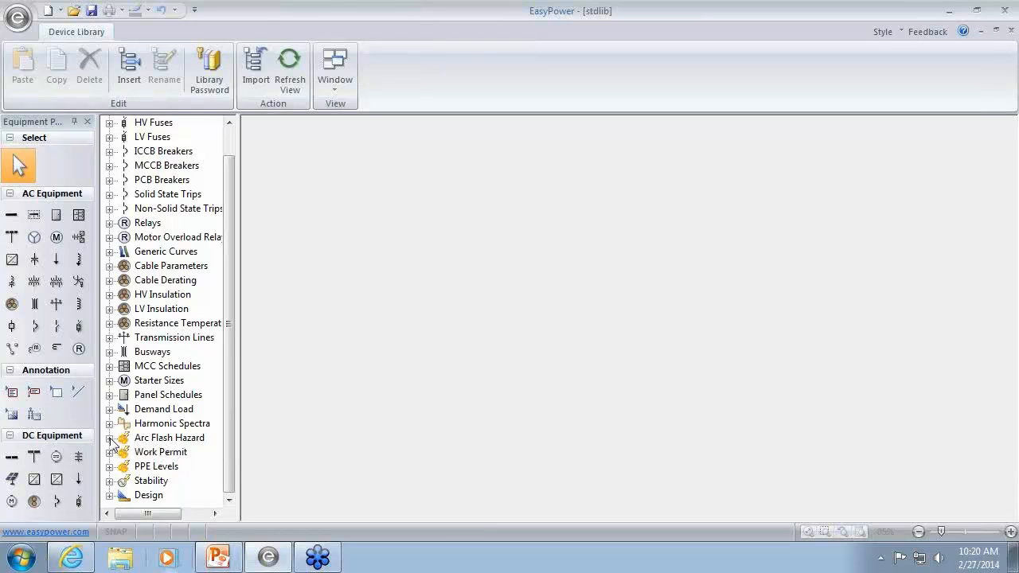
{"action": "left_click", "coordinate": [110, 438]}
{"action": "left_click", "coordinate": [155, 453]}
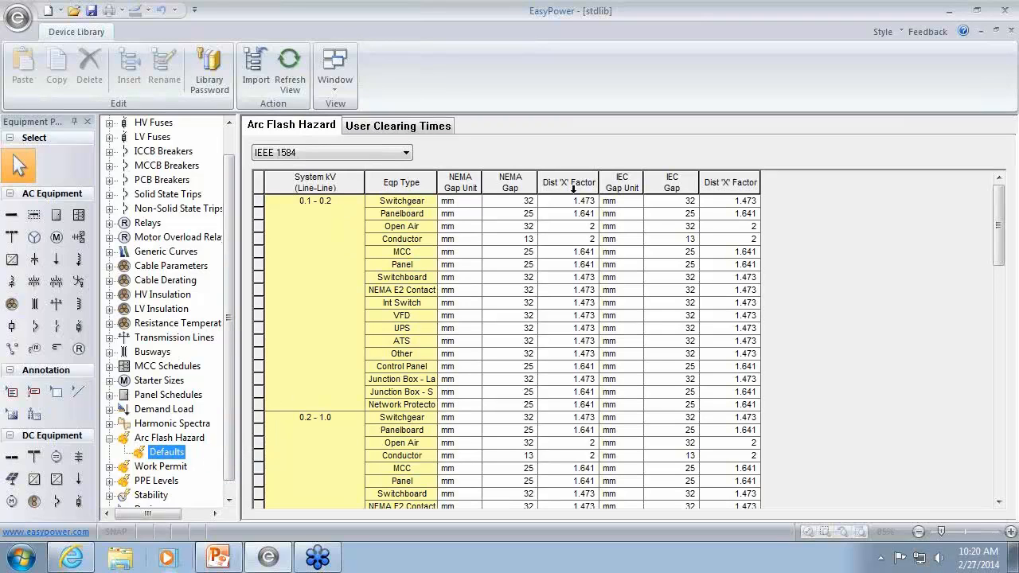
Step: Examine the IEEE 1584 NEMA gap defaults by equipment type and system voltage, including Switchgear, Panelboard and MCC
{"action": "left_click", "coordinate": [411, 184]}
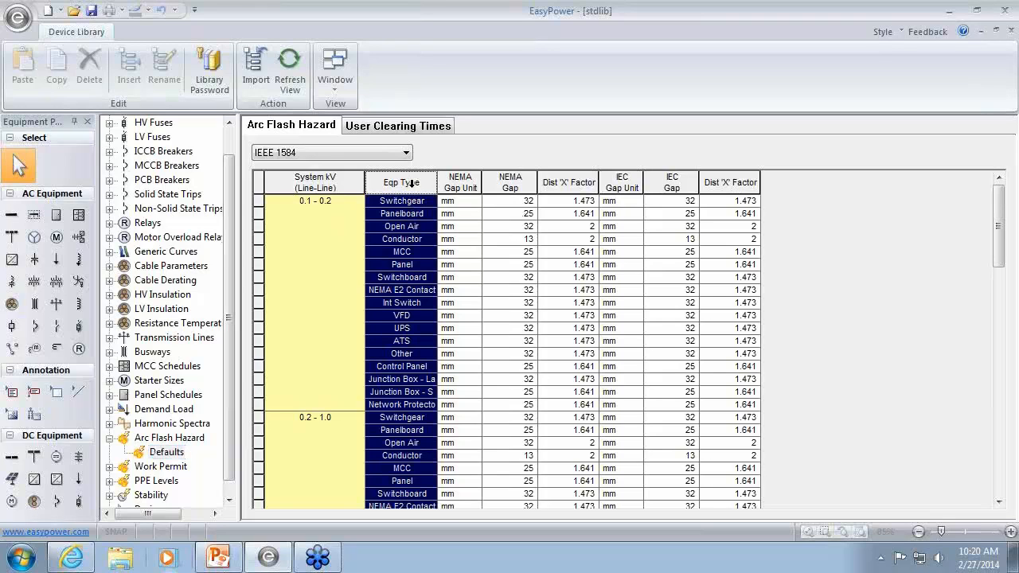
{"action": "left_click", "coordinate": [504, 179]}
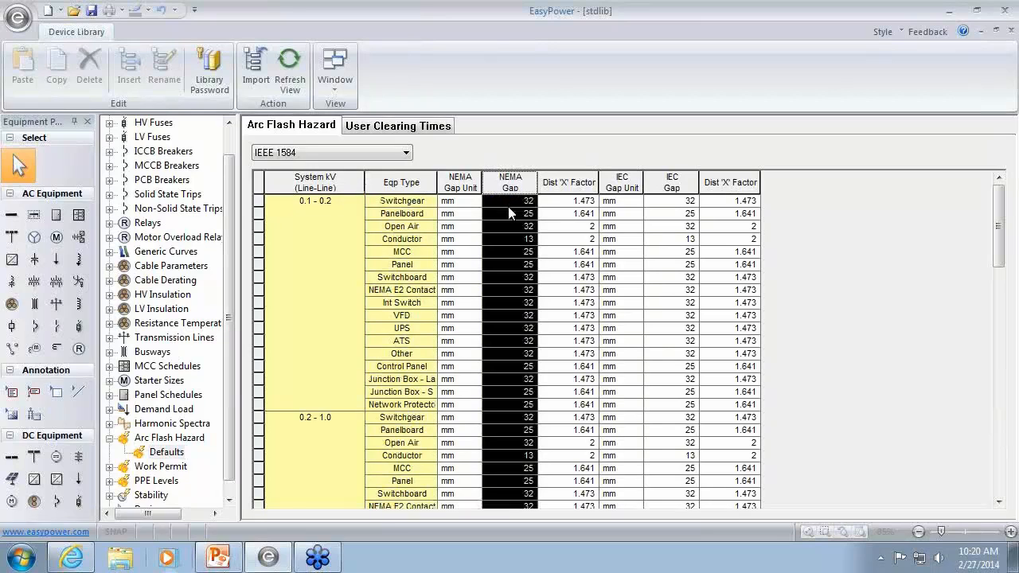
{"action": "left_click", "coordinate": [508, 206]}
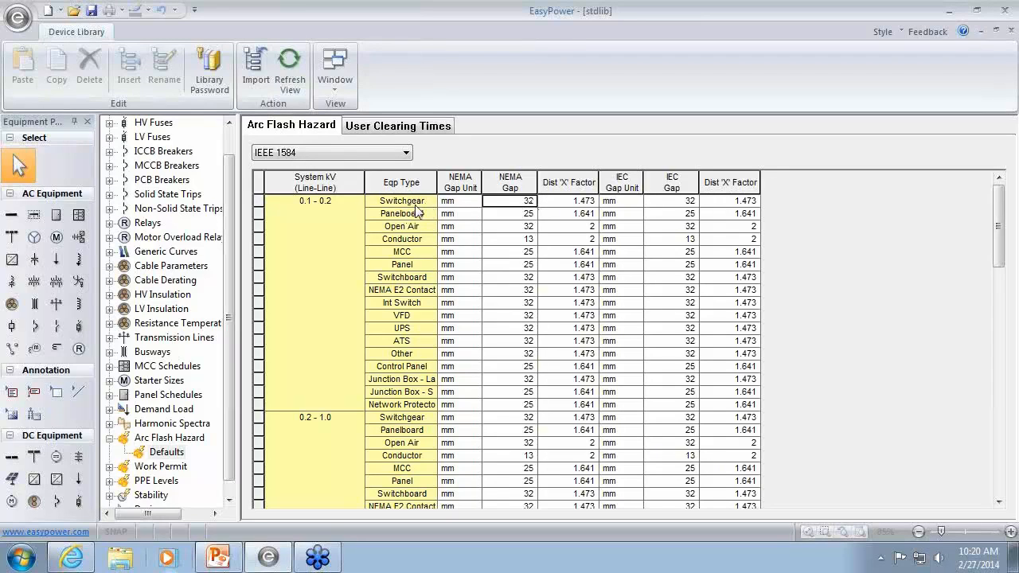
{"action": "left_click", "coordinate": [502, 206]}
{"action": "left_click", "coordinate": [410, 213]}
{"action": "left_click", "coordinate": [491, 252]}
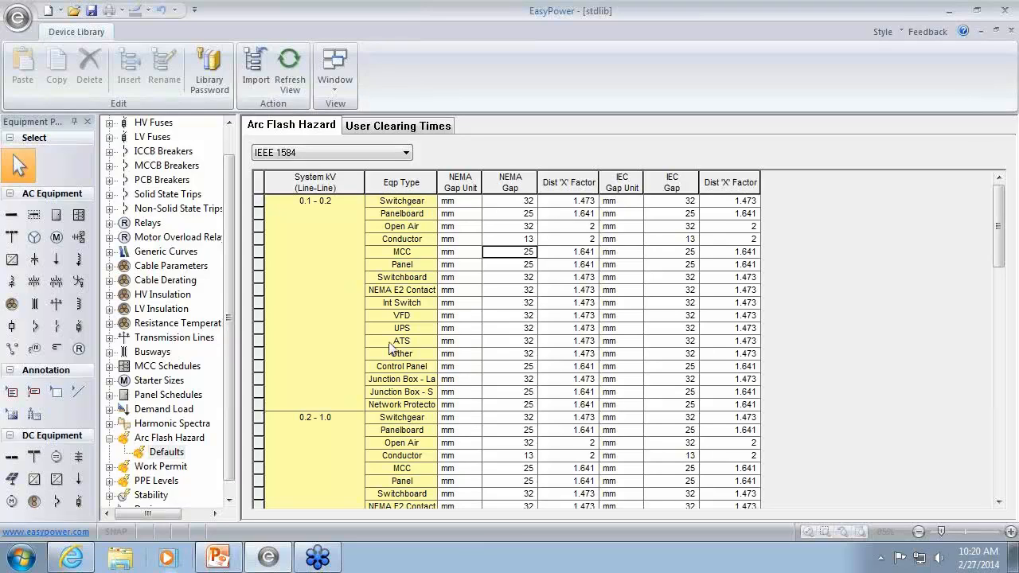
{"action": "left_click", "coordinate": [309, 215]}
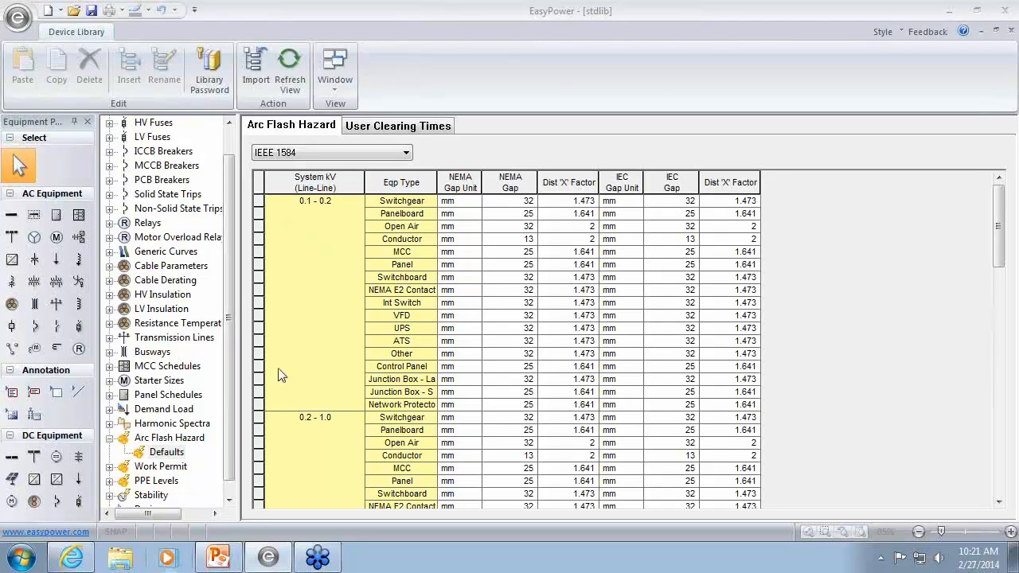
Step: Compare the default arc gaps by equipment type across the system voltage ranges from 0.1 to 15 kV in the IEEE 1584 table
{"action": "left_click", "coordinate": [331, 472]}
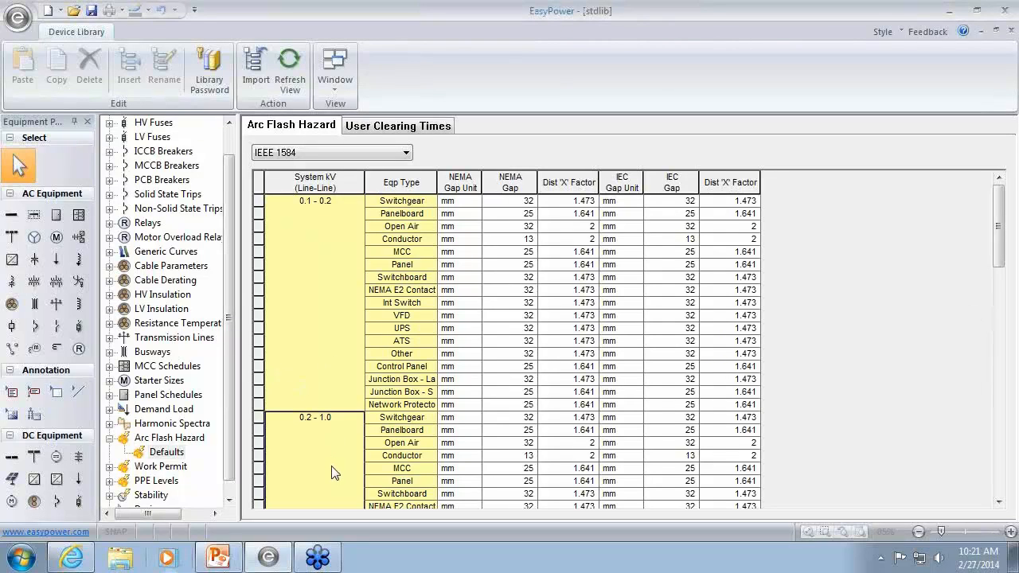
{"action": "scroll", "coordinate": [333, 472], "scroll_direction": "down", "scroll_amount": 4}
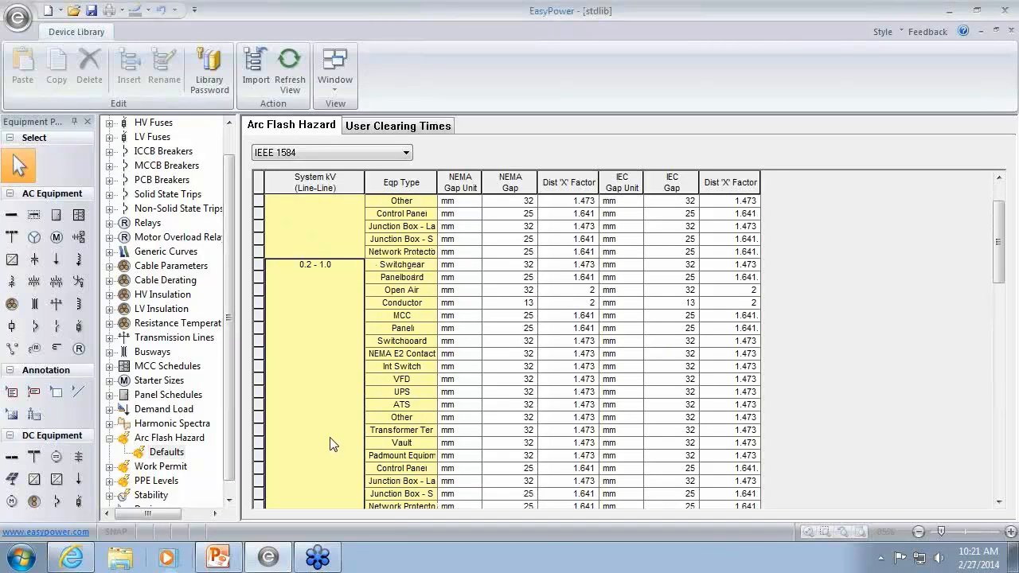
{"action": "scroll", "coordinate": [333, 444], "scroll_direction": "down", "scroll_amount": 2}
{"action": "scroll", "coordinate": [346, 278], "scroll_direction": "up", "scroll_amount": 1}
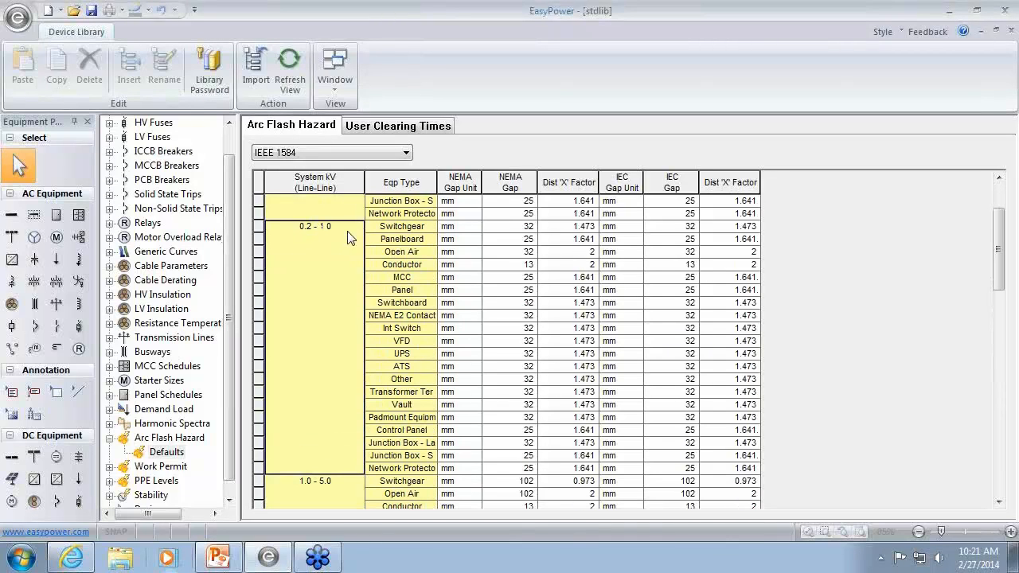
{"action": "scroll", "coordinate": [346, 271], "scroll_direction": "down", "scroll_amount": 4}
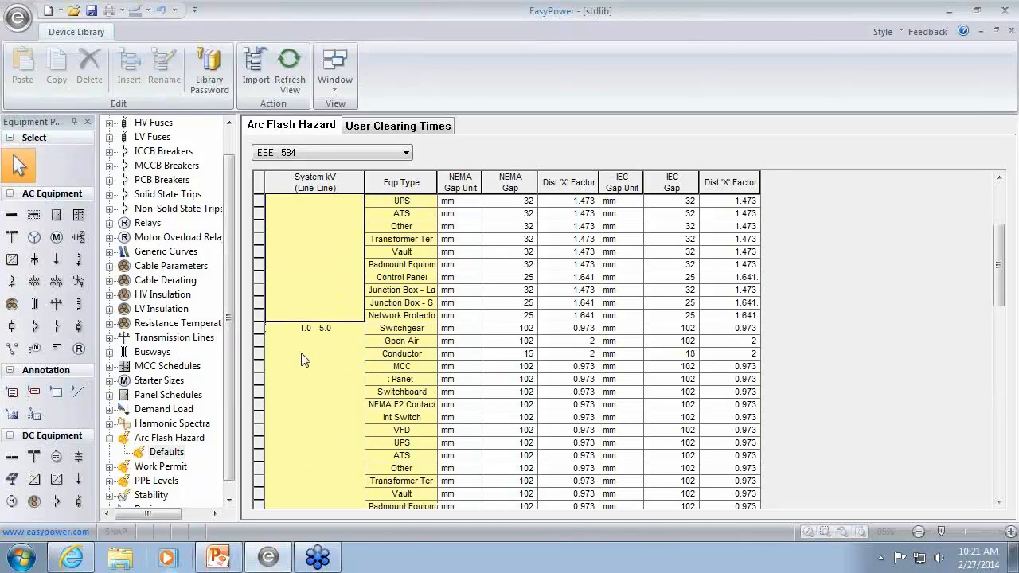
{"action": "scroll", "coordinate": [334, 286], "scroll_direction": "up", "scroll_amount": 1}
{"action": "scroll", "coordinate": [319, 341], "scroll_direction": "down", "scroll_amount": 1}
{"action": "scroll", "coordinate": [332, 354], "scroll_direction": "down", "scroll_amount": 4}
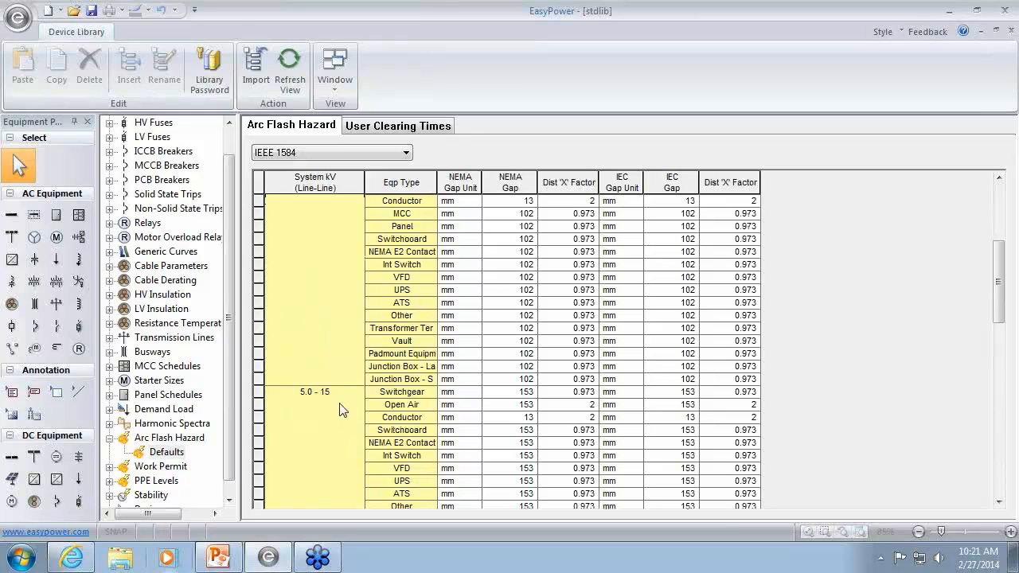
{"action": "scroll", "coordinate": [363, 390], "scroll_direction": "up", "scroll_amount": 10}
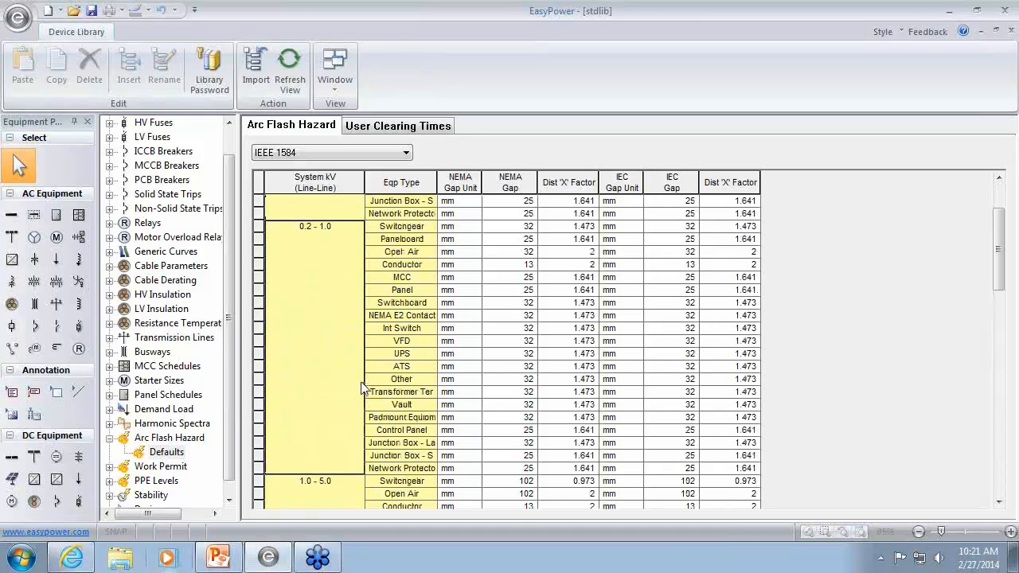
{"action": "scroll", "coordinate": [357, 382], "scroll_direction": "up", "scroll_amount": 1}
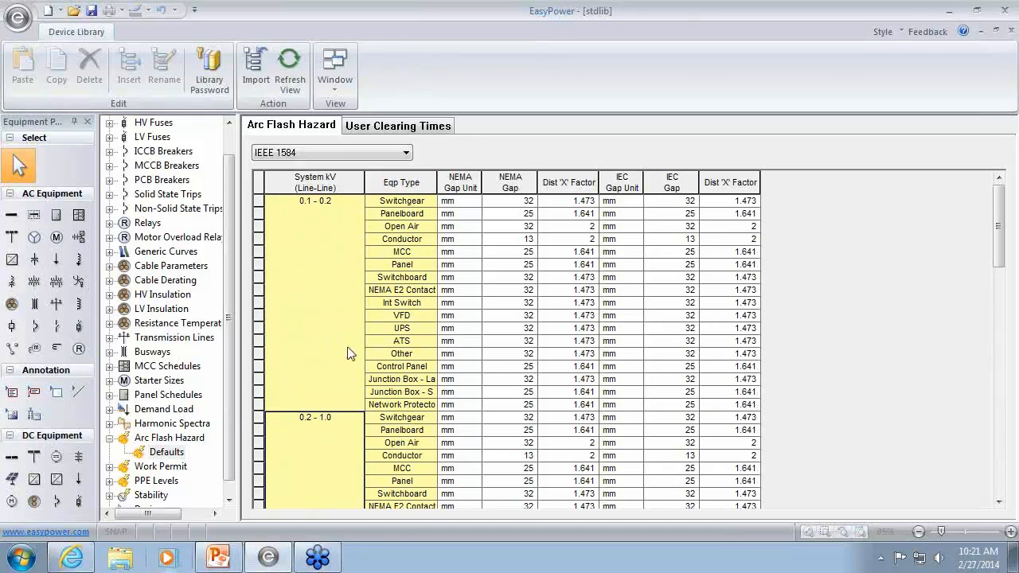
Step: Examine the default gaps, gap units and distance factors for the system voltage ranges from 15 kV up to 1500 kV
{"action": "scroll", "coordinate": [347, 355], "scroll_direction": "down", "scroll_amount": 15}
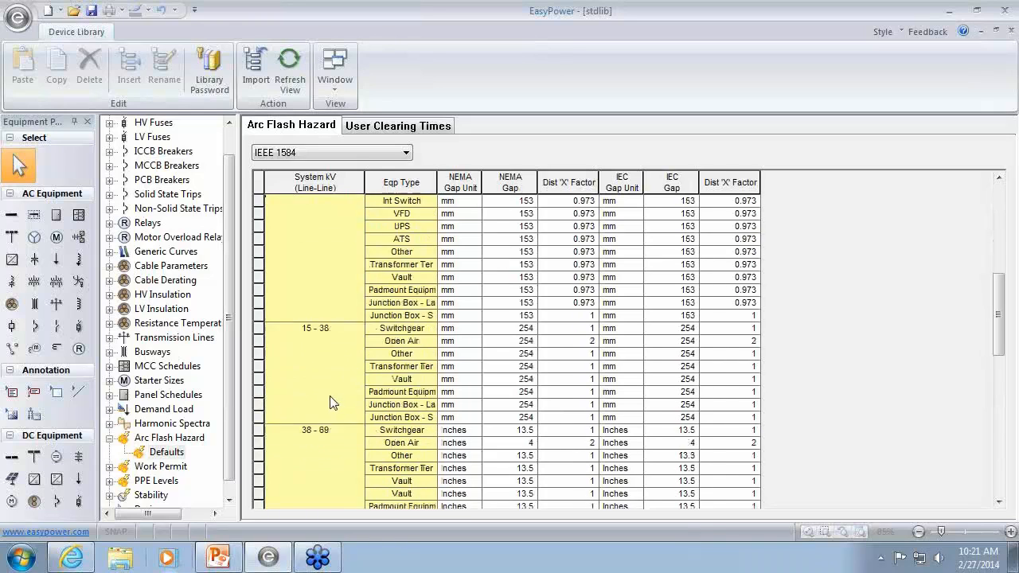
{"action": "scroll", "coordinate": [333, 402], "scroll_direction": "down", "scroll_amount": 1}
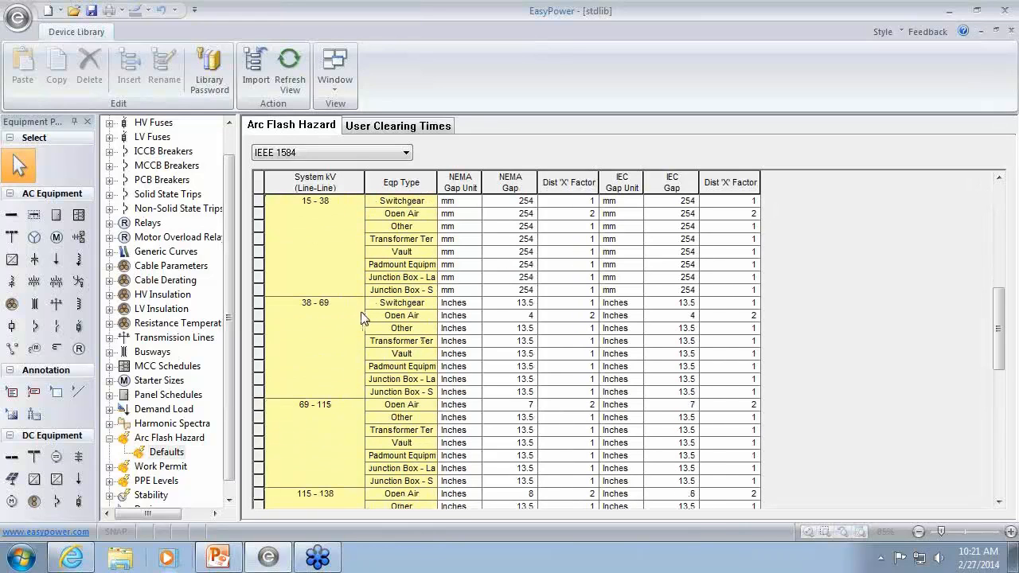
{"action": "left_click", "coordinate": [312, 360]}
{"action": "left_click", "coordinate": [501, 204]}
{"action": "left_click", "coordinate": [344, 237]}
{"action": "scroll", "coordinate": [335, 254], "scroll_direction": "down", "scroll_amount": 6}
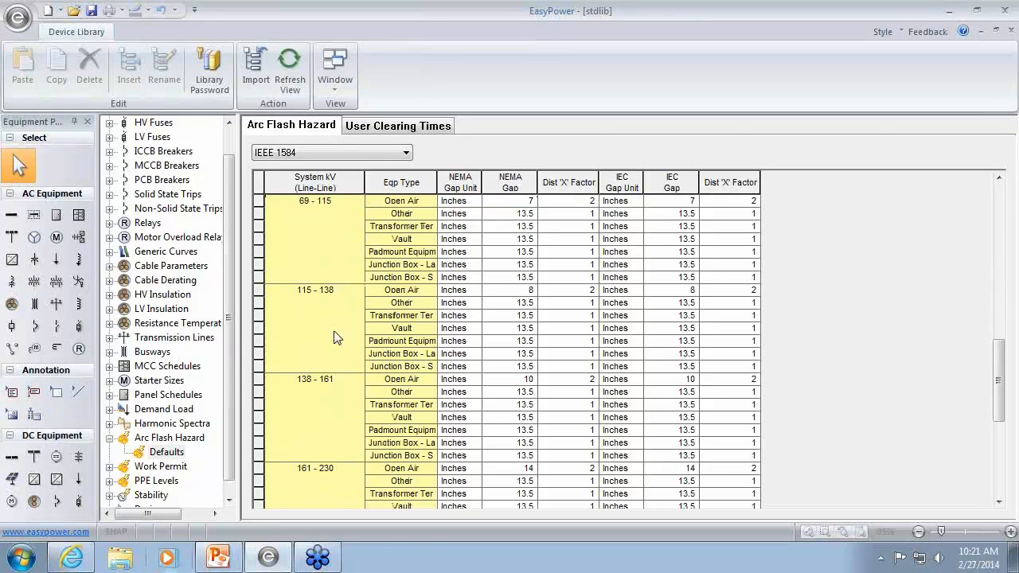
{"action": "scroll", "coordinate": [335, 342], "scroll_direction": "down", "scroll_amount": 5}
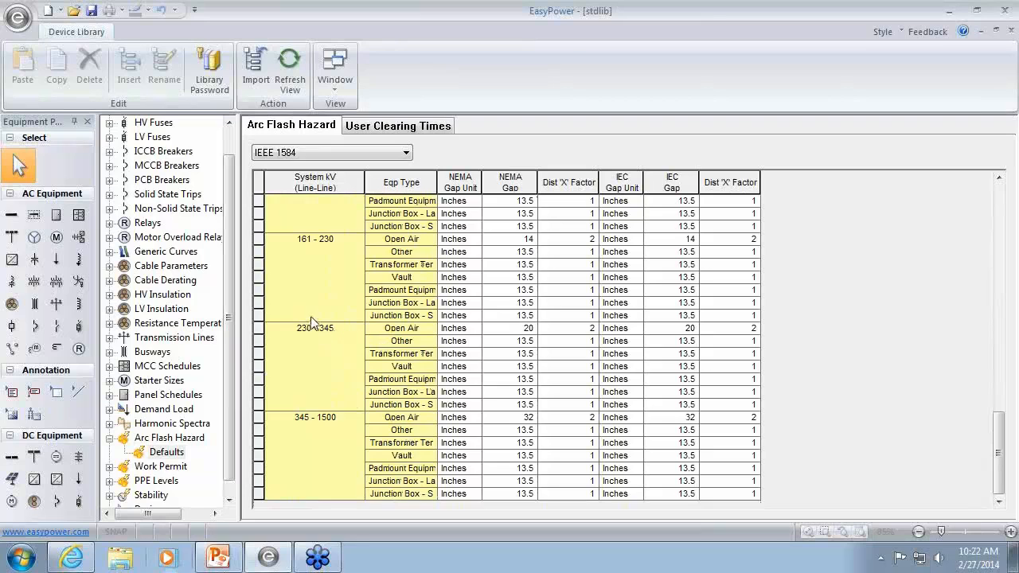
{"action": "scroll", "coordinate": [314, 315], "scroll_direction": "up", "scroll_amount": 4}
{"action": "scroll", "coordinate": [315, 315], "scroll_direction": "up", "scroll_amount": 6}
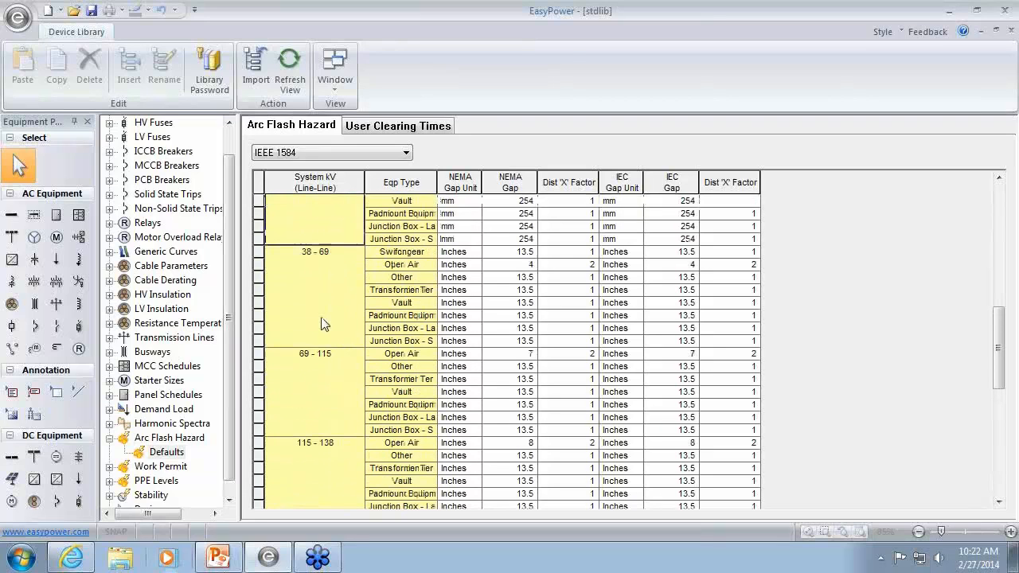
{"action": "scroll", "coordinate": [318, 318], "scroll_direction": "up", "scroll_amount": 2}
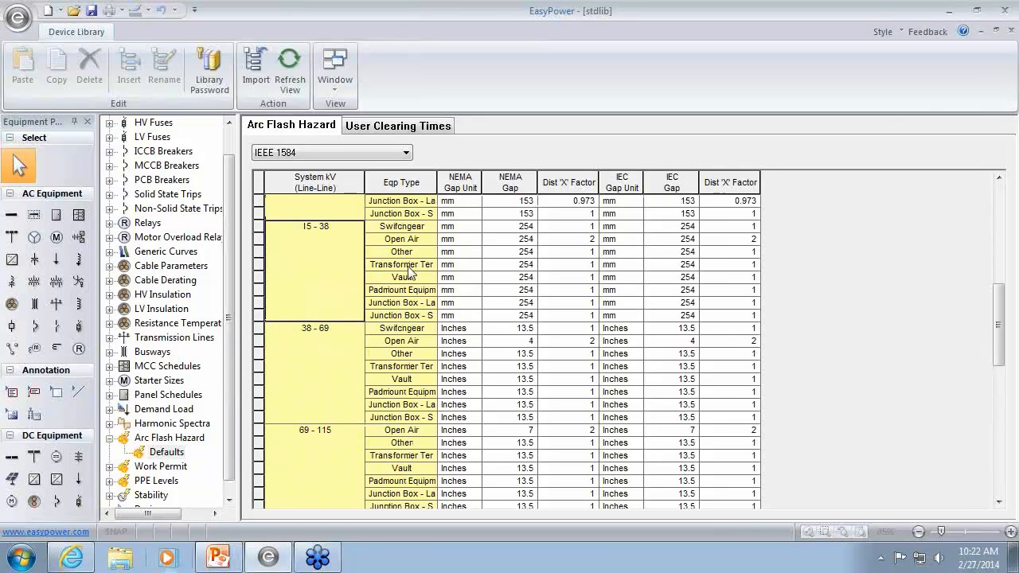
Step: Minimise the stdlib library and review the Bus Bolted Fault column of the arc flash hazard report
{"action": "left_click", "coordinate": [982, 32]}
{"action": "left_click", "coordinate": [391, 353]}
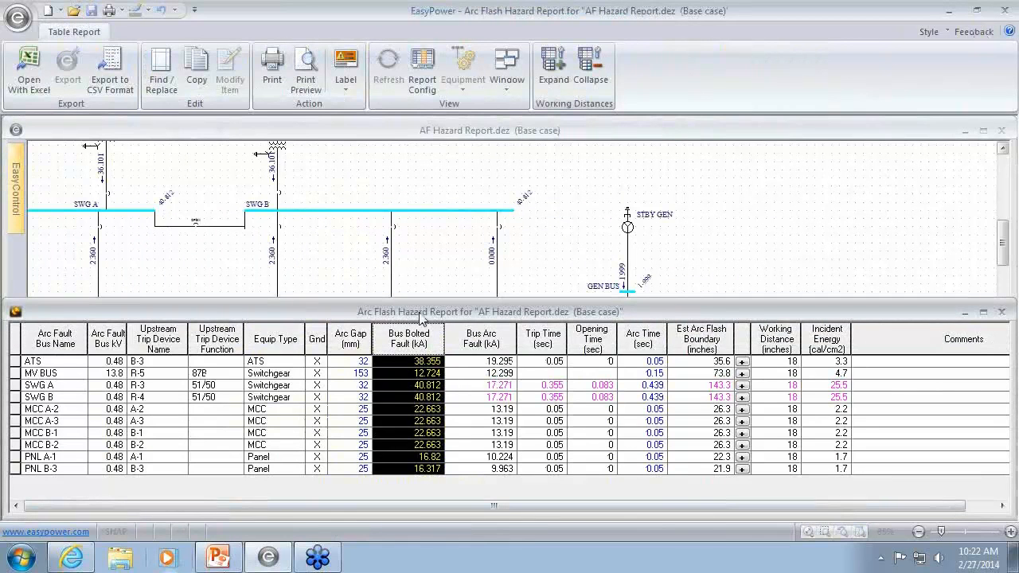
{"action": "left_click", "coordinate": [338, 272]}
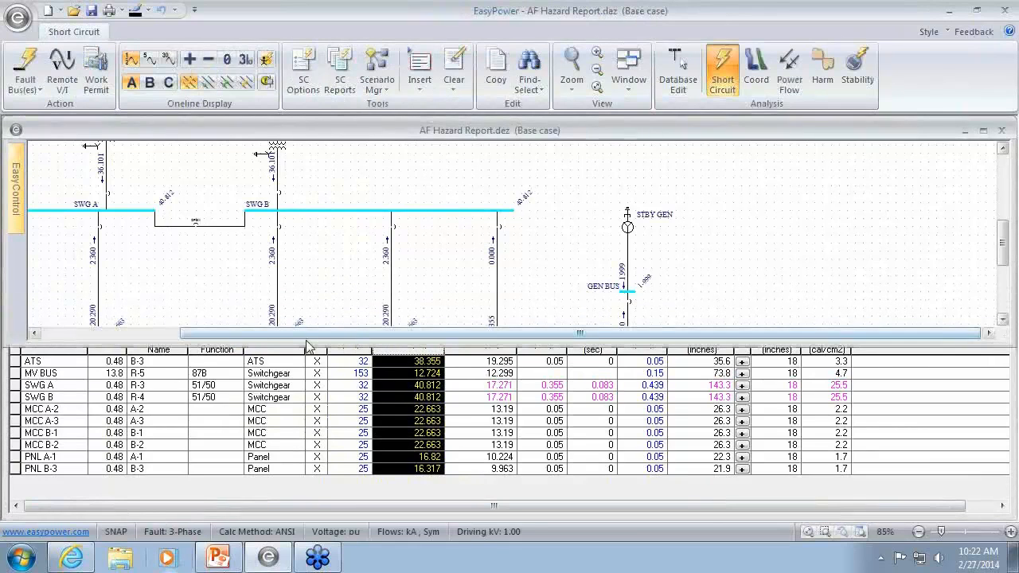
{"action": "left_click", "coordinate": [275, 361]}
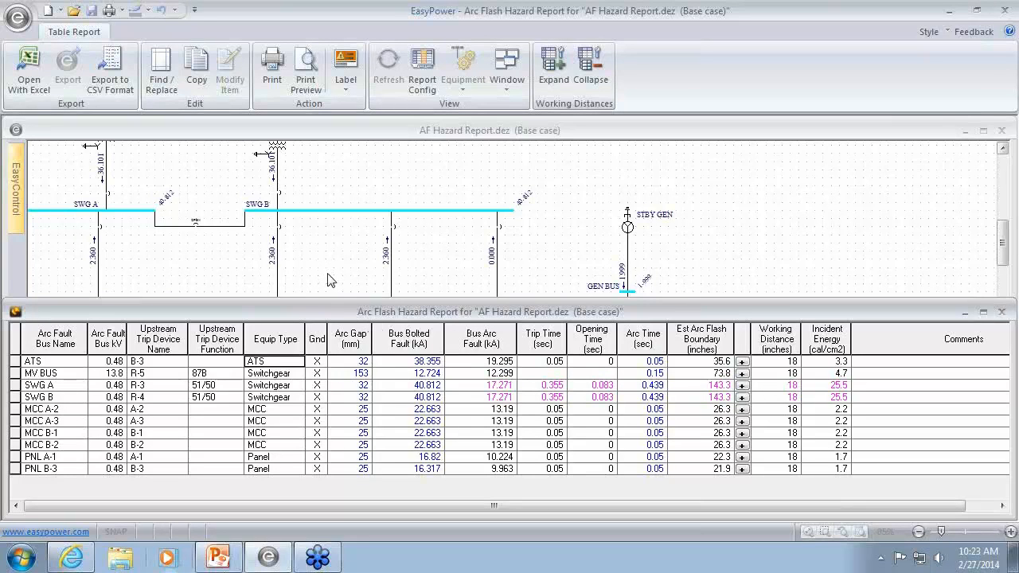
Step: Bring SWG A and SWG B fully into the one-line view and compare their fault currents with the report's Bus Bolted Fault column
{"action": "left_click", "coordinate": [310, 261]}
{"action": "left_click_drag", "start_coordinate": [310, 262], "coordinate": [451, 278]}
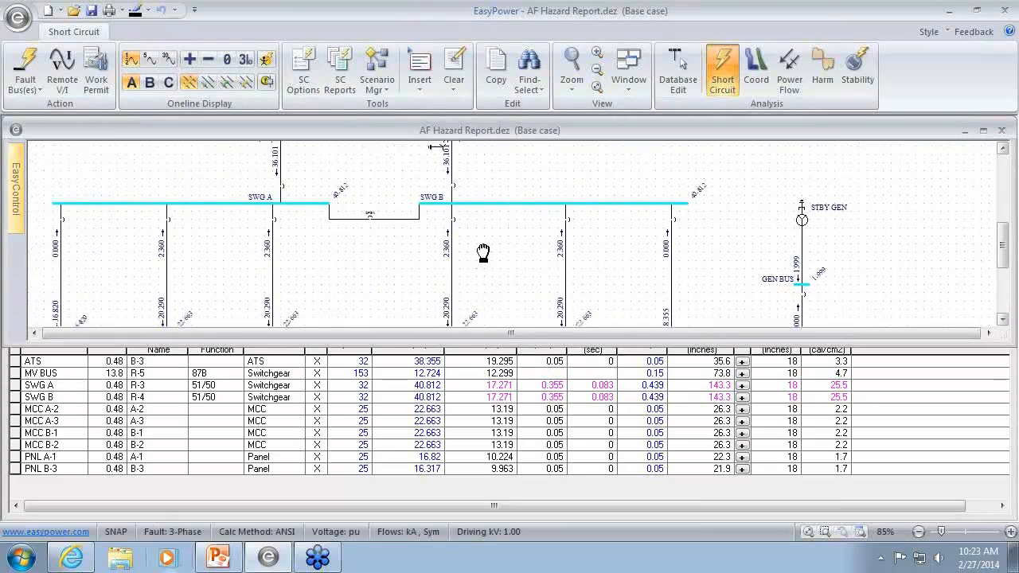
{"action": "left_click", "coordinate": [402, 351]}
{"action": "left_click", "coordinate": [400, 306]}
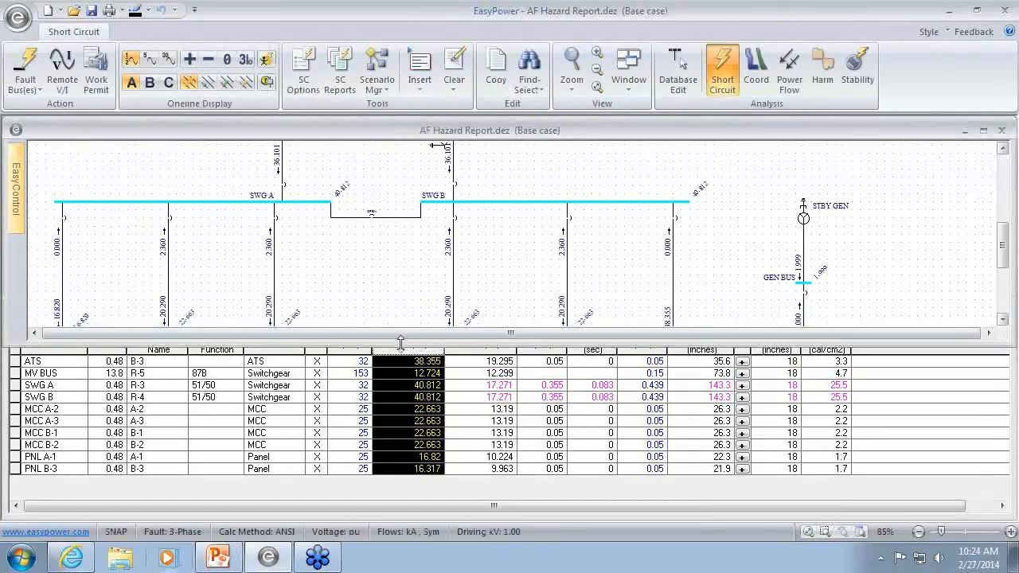
{"action": "left_click_drag", "start_coordinate": [402, 347], "coordinate": [410, 297]}
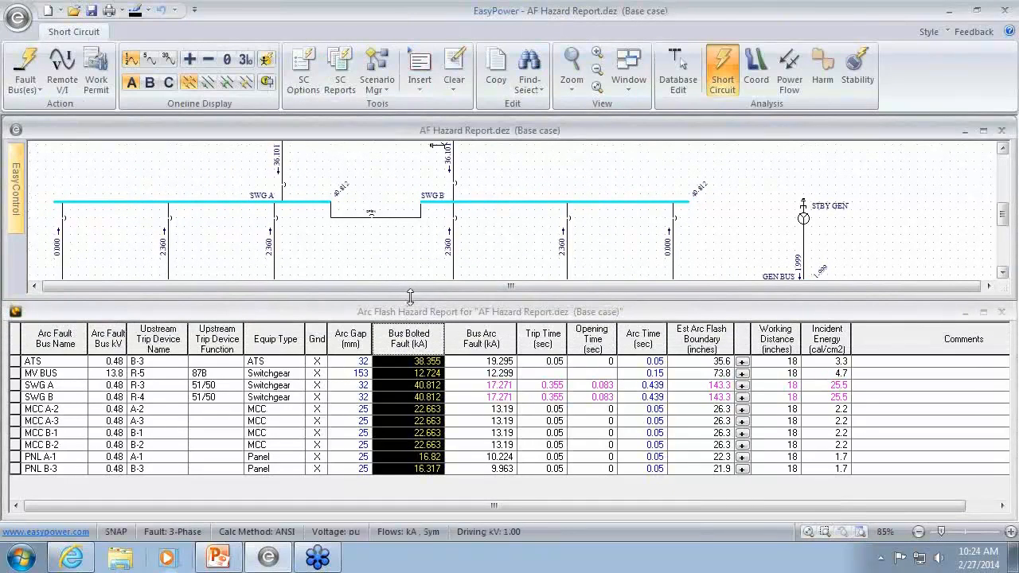
Step: Fault only bus SWG A and enlarge the one-line window to show it with the MV BUS and both substation transformers
{"action": "left_click", "coordinate": [241, 202]}
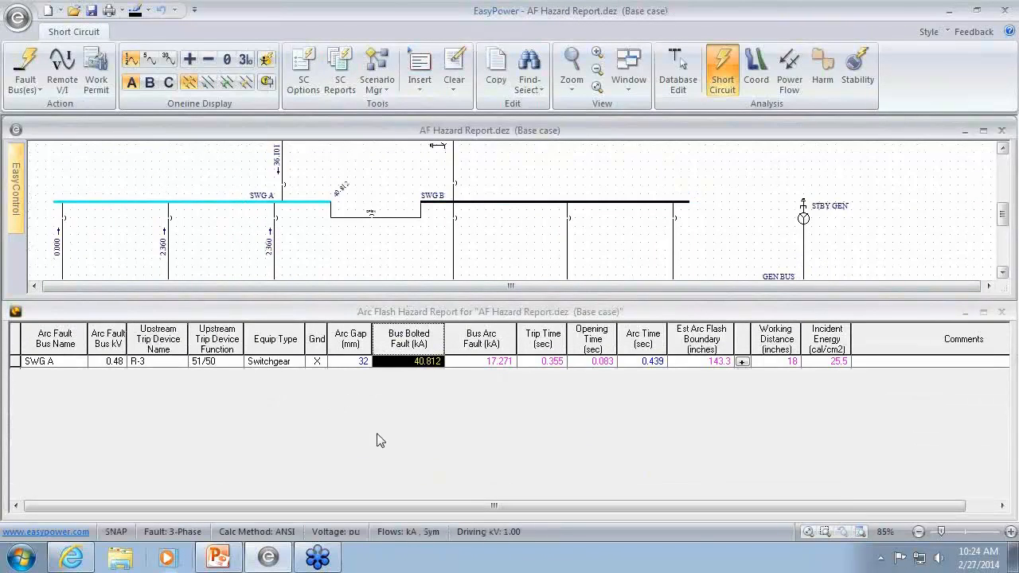
{"action": "left_click_drag", "start_coordinate": [363, 299], "coordinate": [357, 401]}
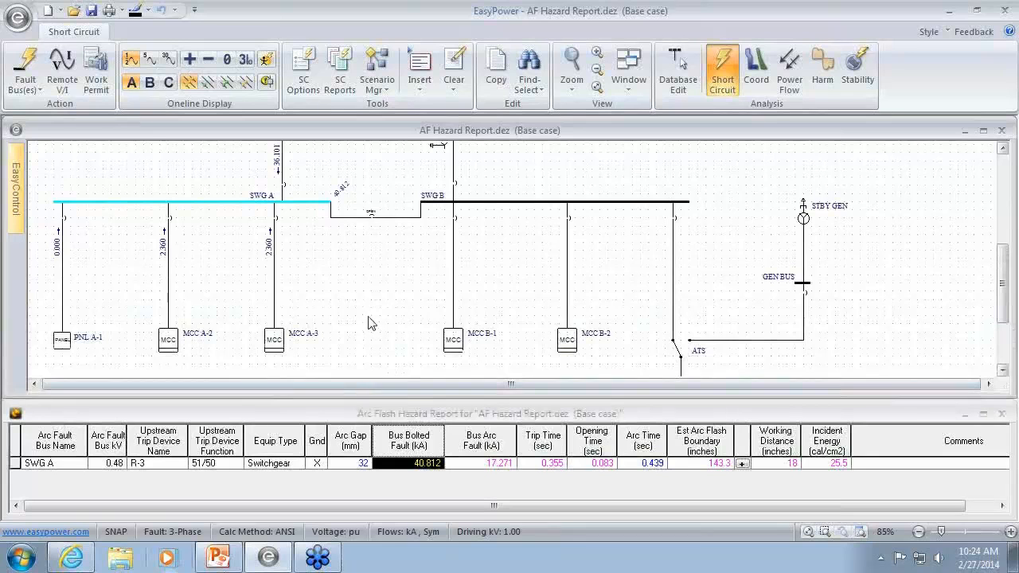
{"action": "left_click_drag", "start_coordinate": [295, 195], "coordinate": [298, 334]}
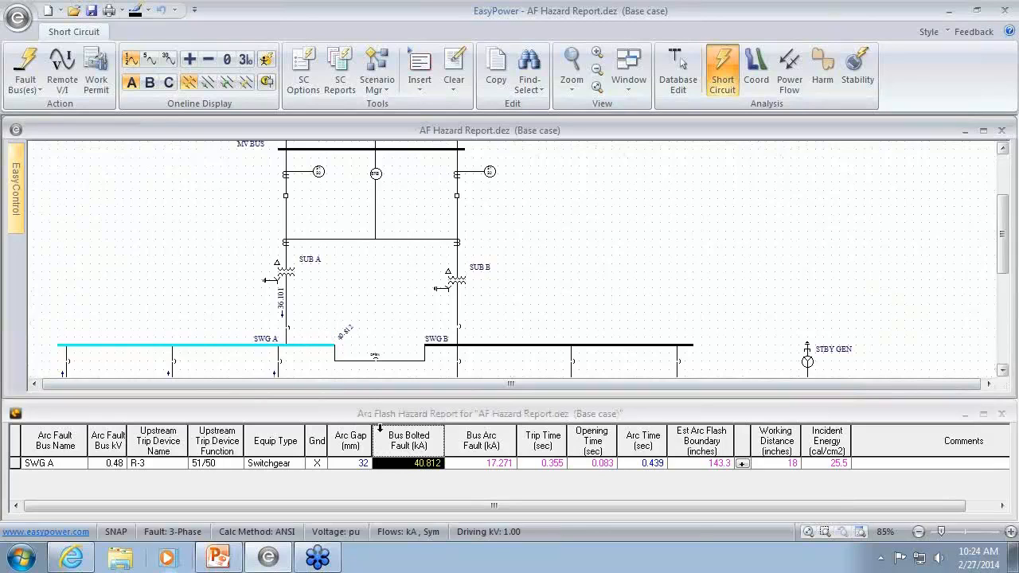
Step: Check which fault current the Arc Flash Hazard short circuit options use for the calculation, and compare it with SWG A's bolted fault value
{"action": "left_click", "coordinate": [400, 473]}
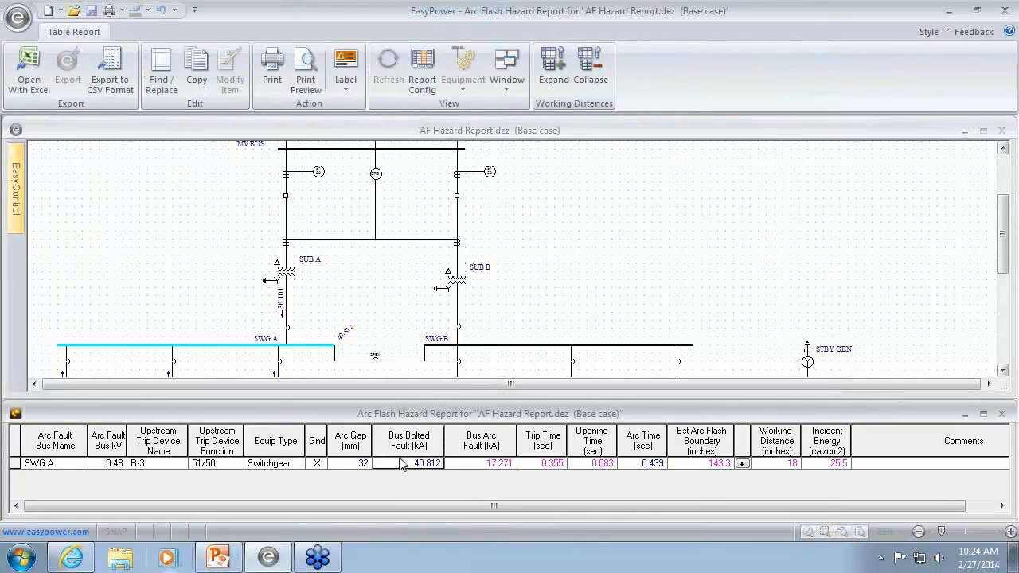
{"action": "left_click", "coordinate": [275, 222]}
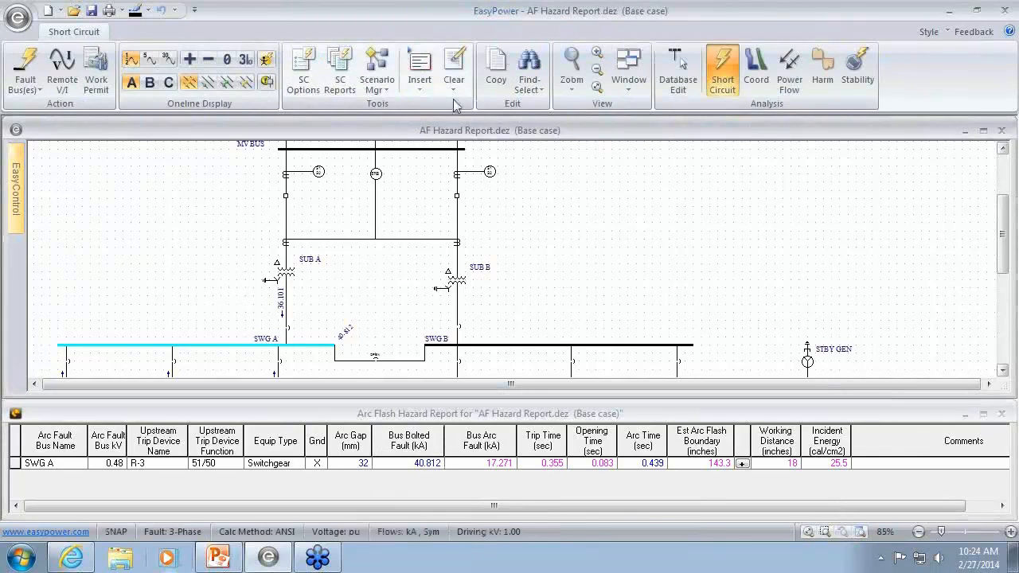
{"action": "left_click", "coordinate": [306, 81]}
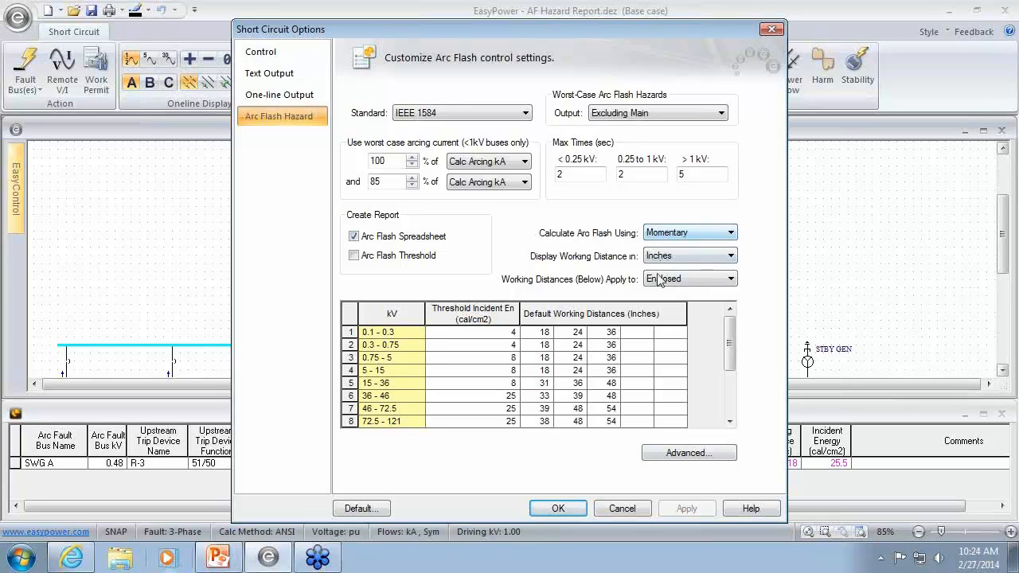
{"action": "left_click", "coordinate": [622, 508]}
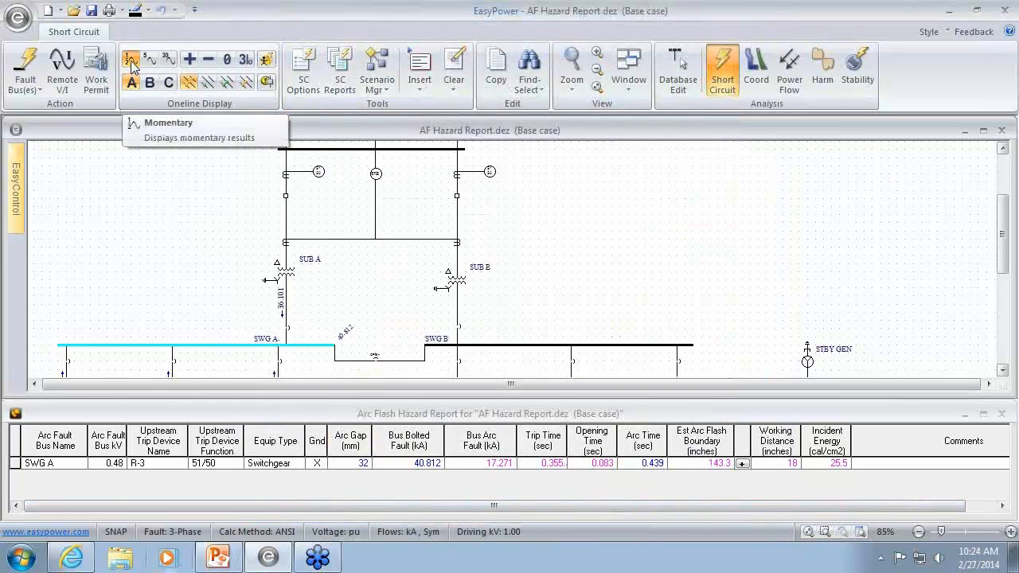
{"action": "left_click", "coordinate": [402, 471]}
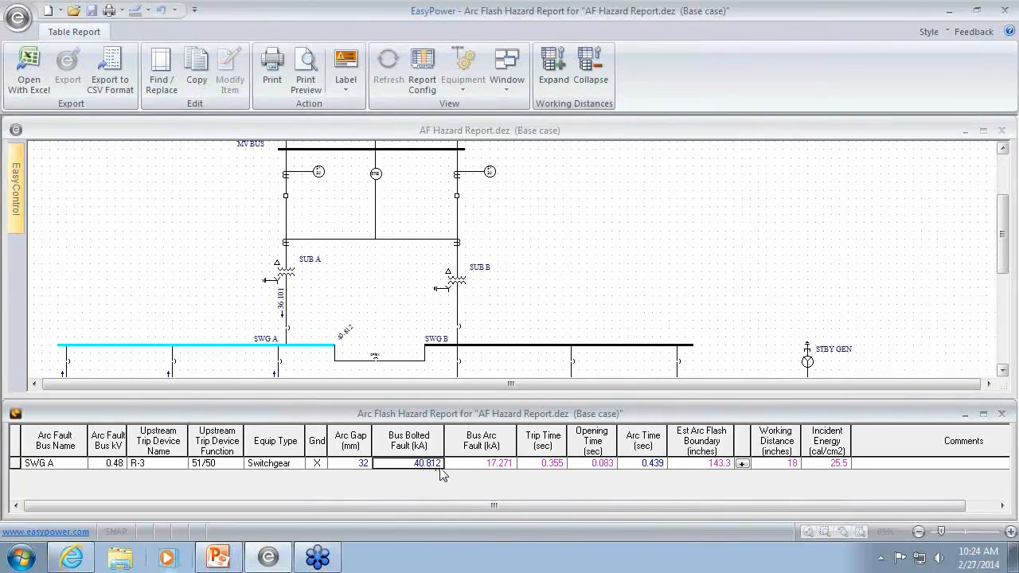
Step: Zoom in on SWG A in the one-line and review the arc flash control settings, accepting them as they are
{"action": "left_click", "coordinate": [348, 346]}
{"action": "scroll", "coordinate": [347, 346], "scroll_direction": "up", "scroll_amount": 3}
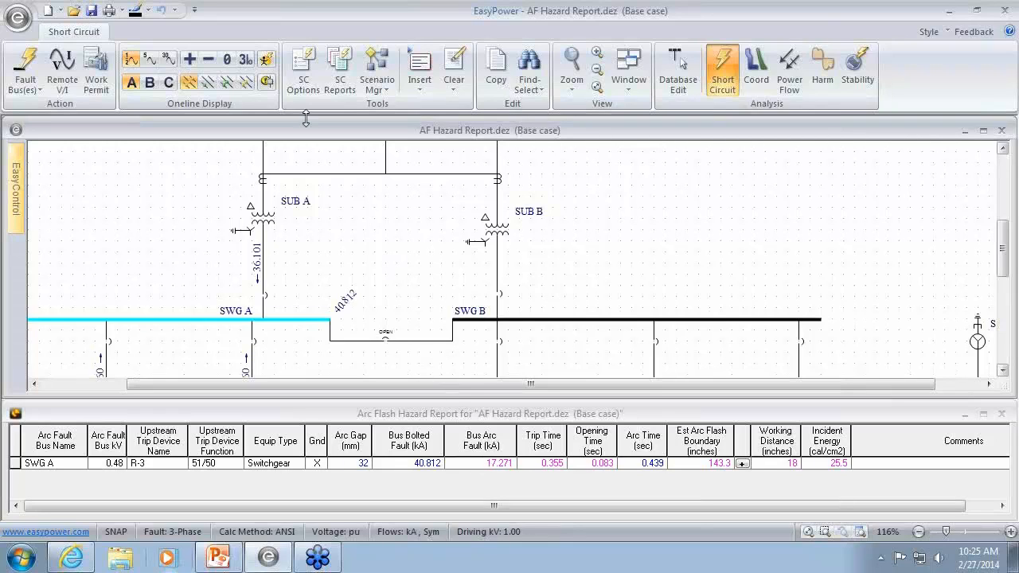
{"action": "left_click", "coordinate": [302, 76]}
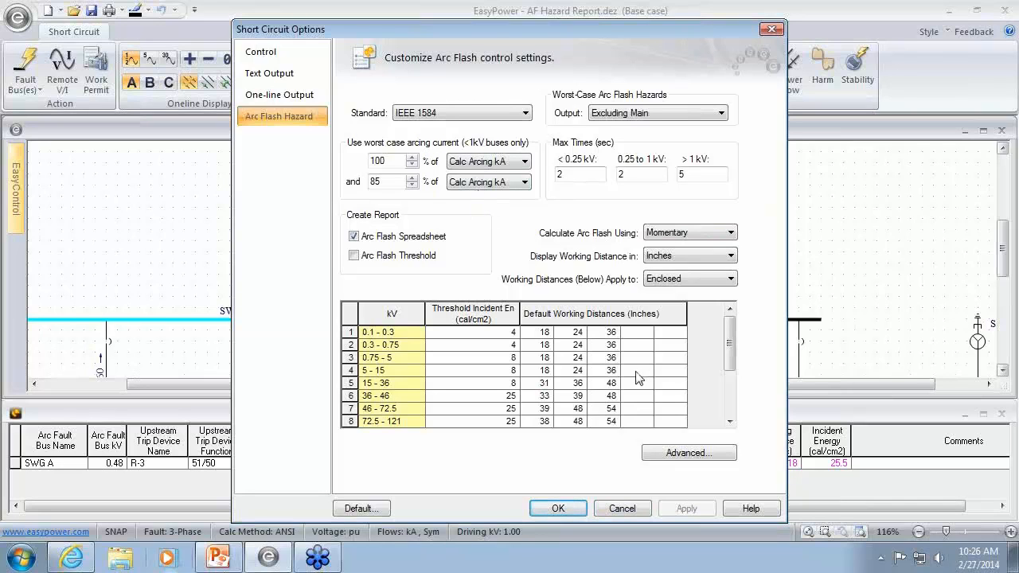
{"action": "left_click", "coordinate": [558, 509]}
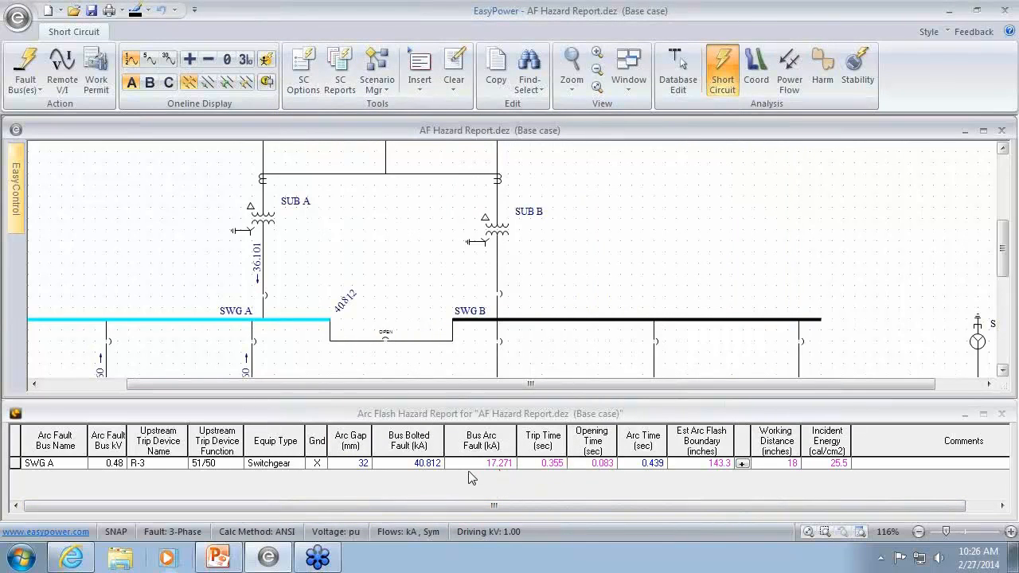
Step: Examine the bus arc fault current of SWG A in the report against its bolted fault current on the one-line
{"action": "left_click", "coordinate": [464, 465]}
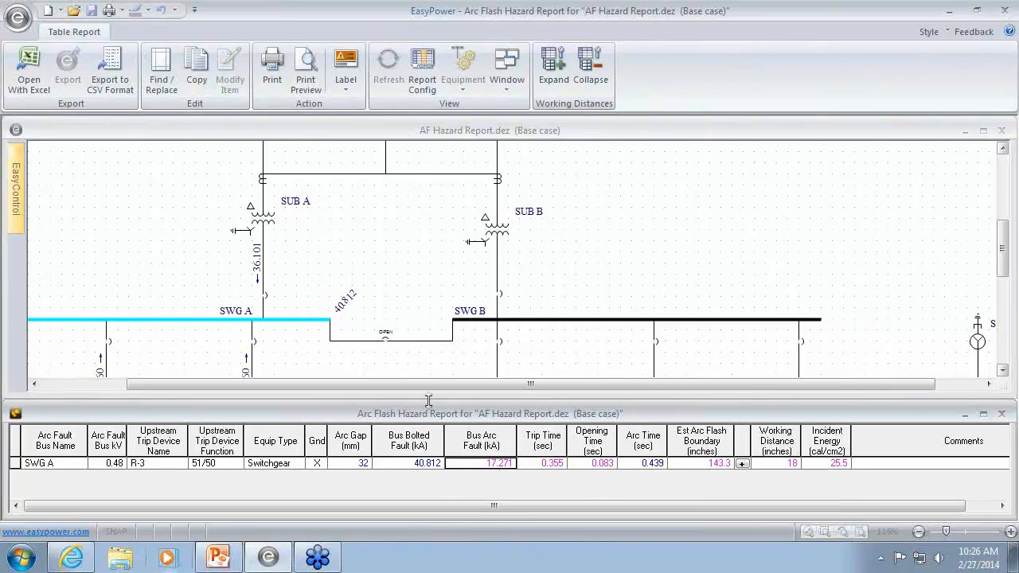
{"action": "left_click", "coordinate": [367, 239]}
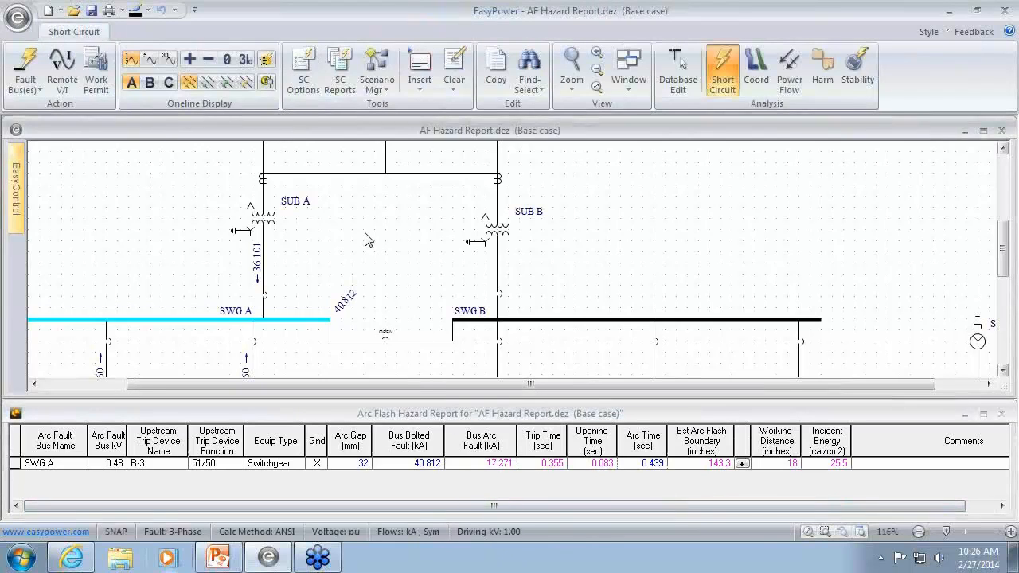
{"action": "left_click", "coordinate": [477, 465]}
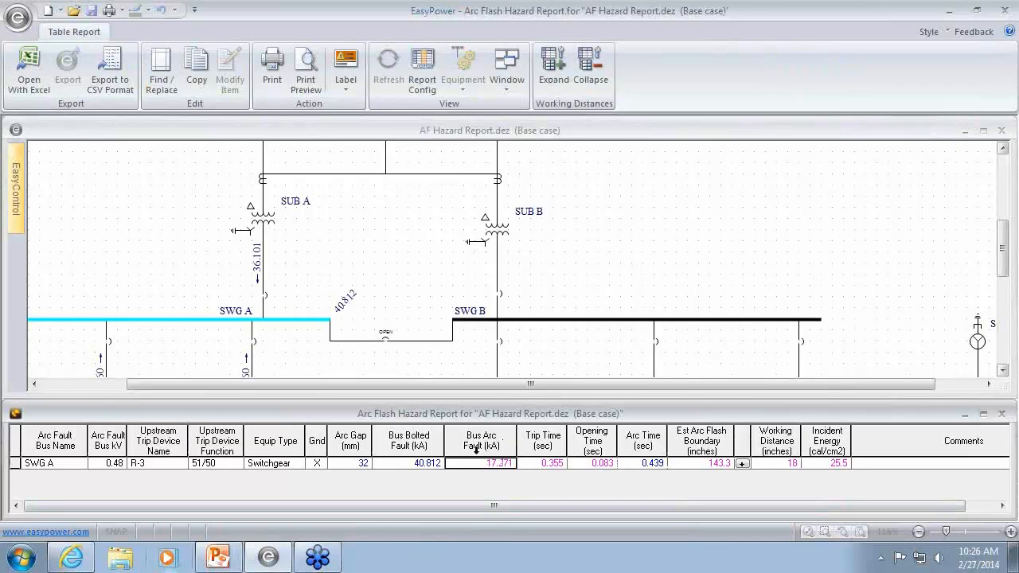
Step: Locate relay R-3, SWG A's upstream trip device, above transformer SUB A on the one-line and relate it to the report's trip and opening times
{"action": "left_click", "coordinate": [419, 306]}
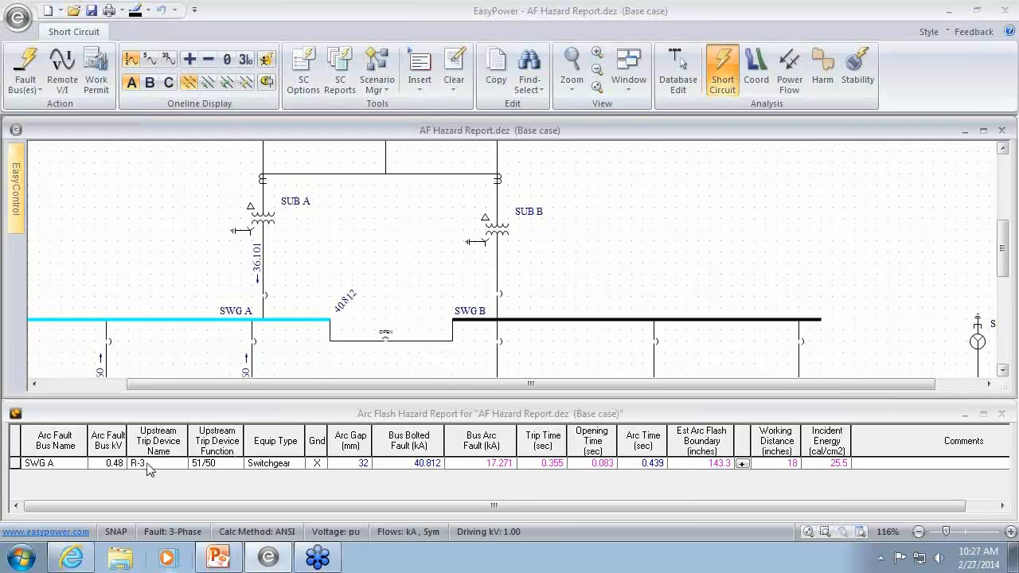
{"action": "scroll", "coordinate": [315, 268], "scroll_direction": "up", "scroll_amount": 5}
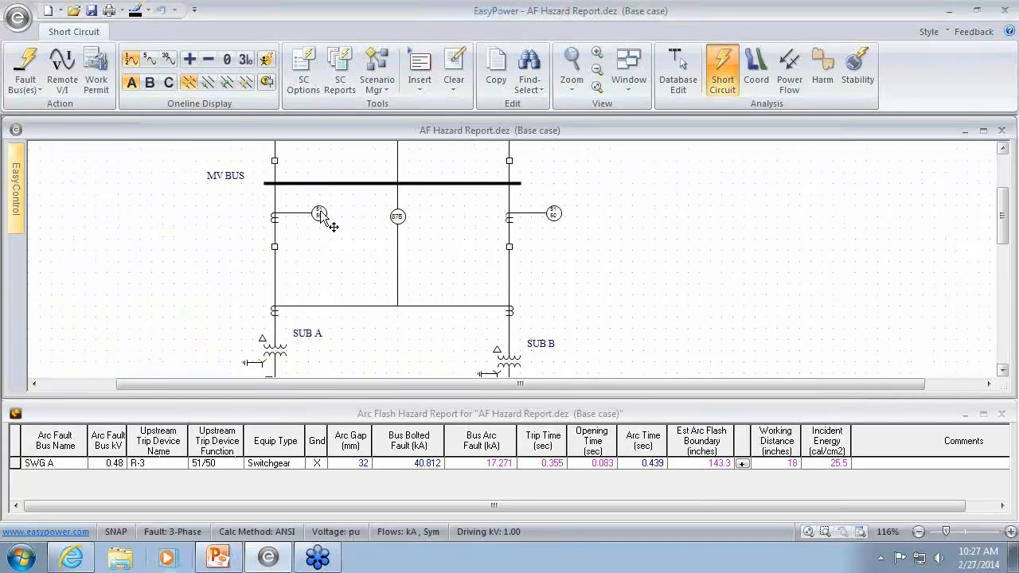
{"action": "mouse_move", "coordinate": [321, 211]}
{"action": "left_click_drag", "start_coordinate": [323, 373], "coordinate": [343, 303]}
{"action": "left_click_drag", "start_coordinate": [343, 149], "coordinate": [357, 203]}
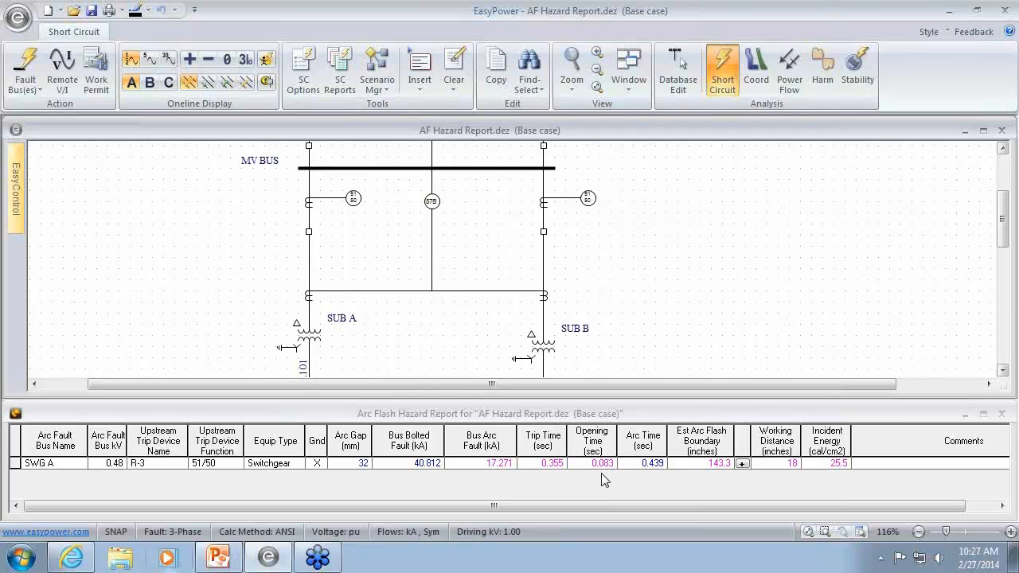
{"action": "left_click", "coordinate": [379, 420]}
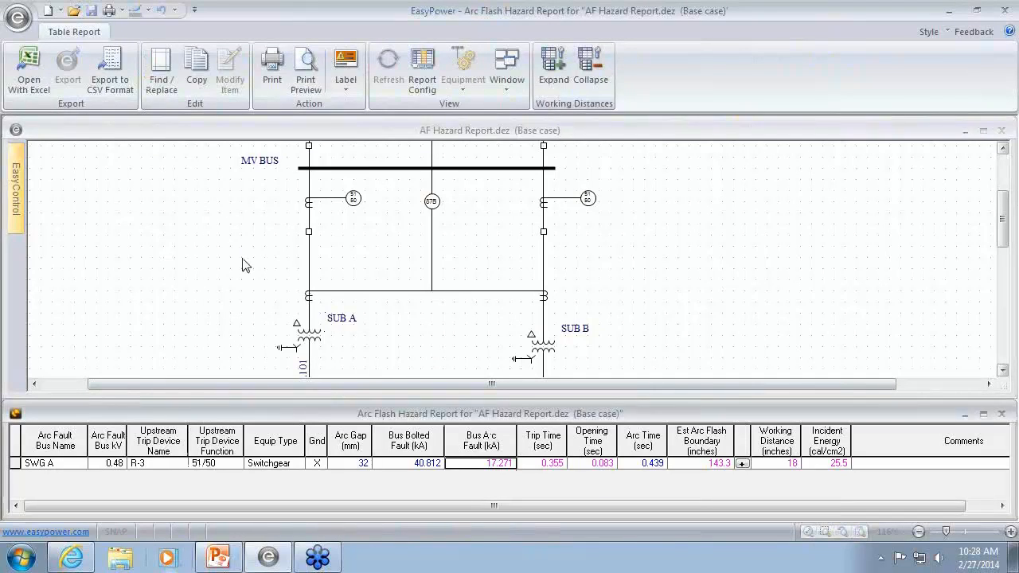
Step: Fault all buses and compare the trip, opening and arc times of the relay-tripped switchgear with those of the low-voltage breakers
{"action": "left_click", "coordinate": [181, 213]}
{"action": "left_click", "coordinate": [26, 68]}
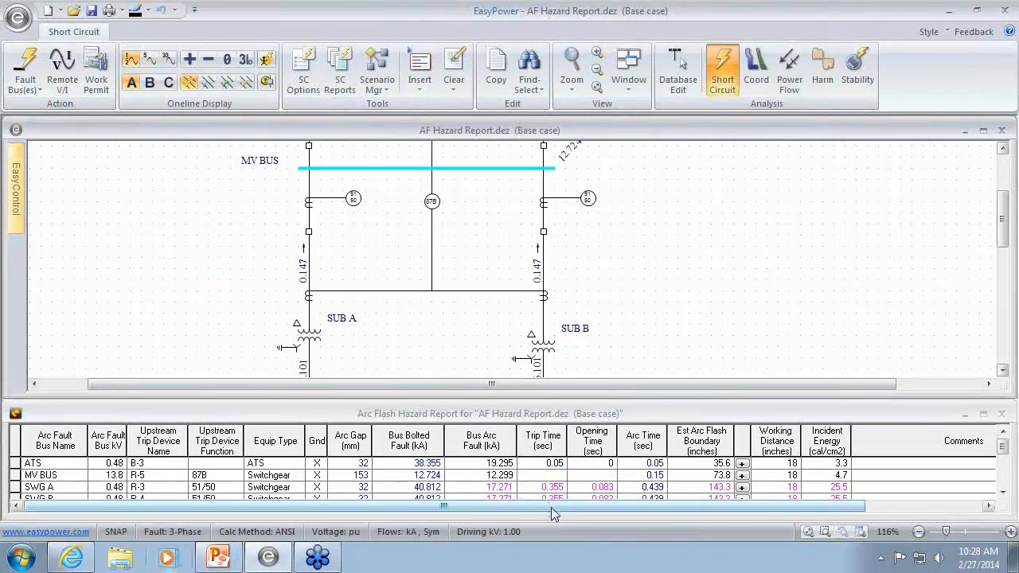
{"action": "left_click_drag", "start_coordinate": [549, 508], "coordinate": [579, 510]}
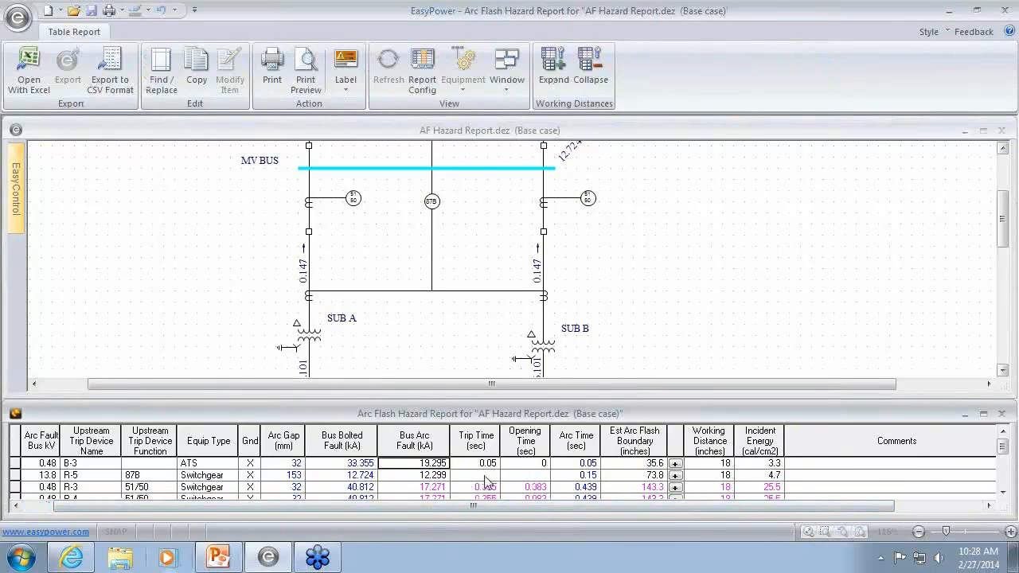
{"action": "left_click", "coordinate": [523, 464]}
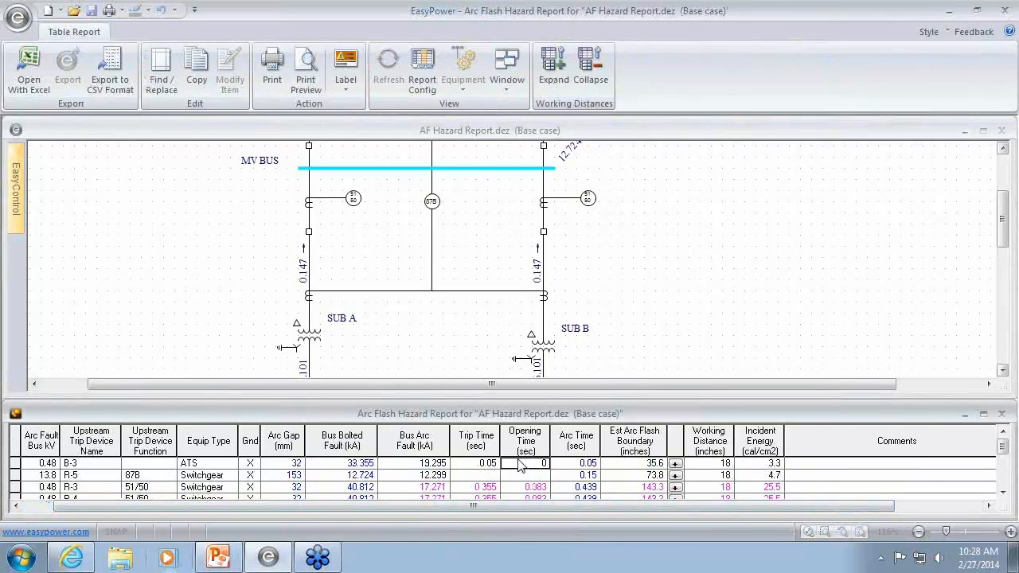
{"action": "scroll", "coordinate": [515, 487], "scroll_direction": "down", "scroll_amount": 2}
{"action": "scroll", "coordinate": [513, 490], "scroll_direction": "up", "scroll_amount": 1}
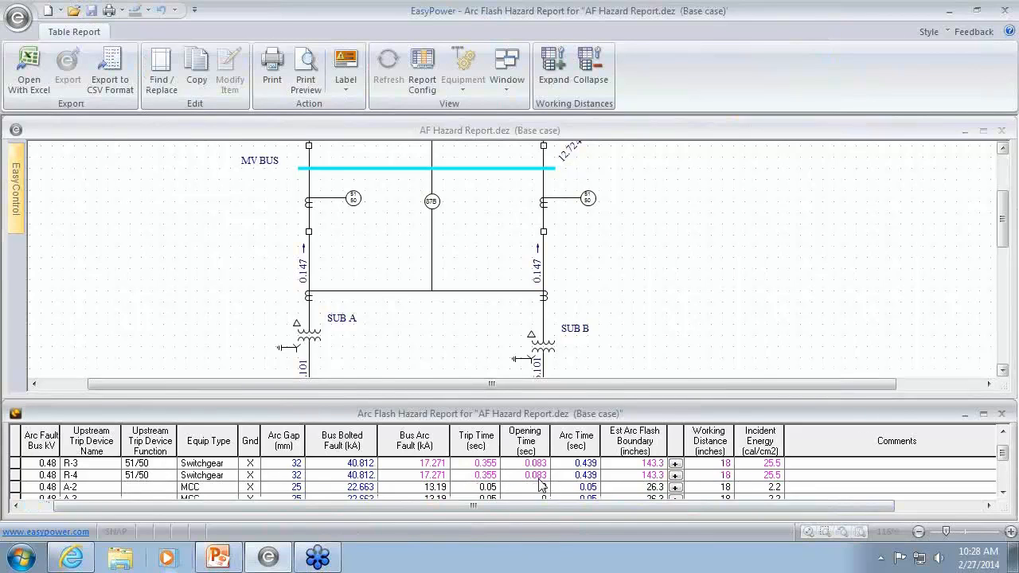
{"action": "left_click_drag", "start_coordinate": [475, 488], "coordinate": [518, 492]}
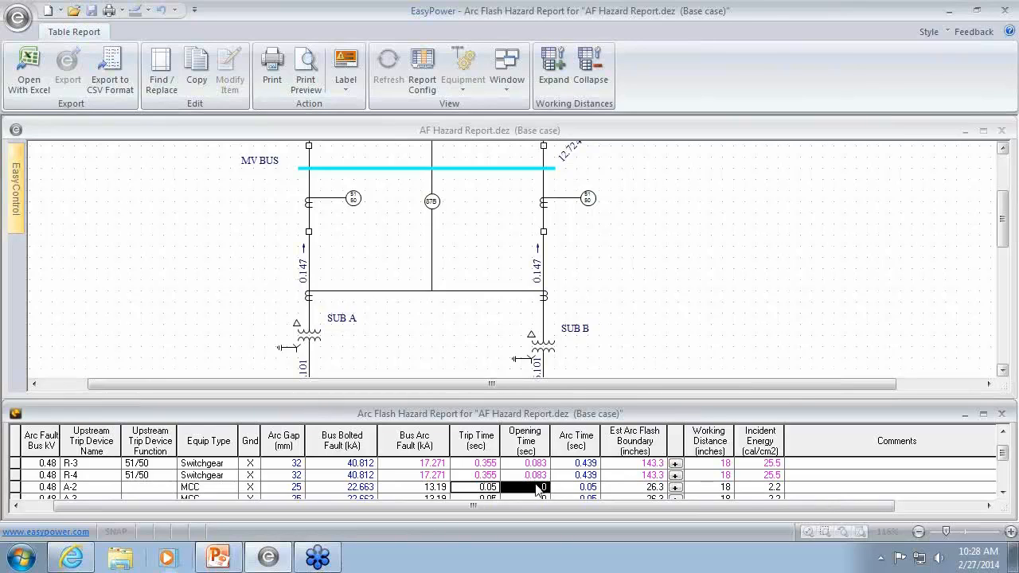
{"action": "left_click", "coordinate": [575, 487]}
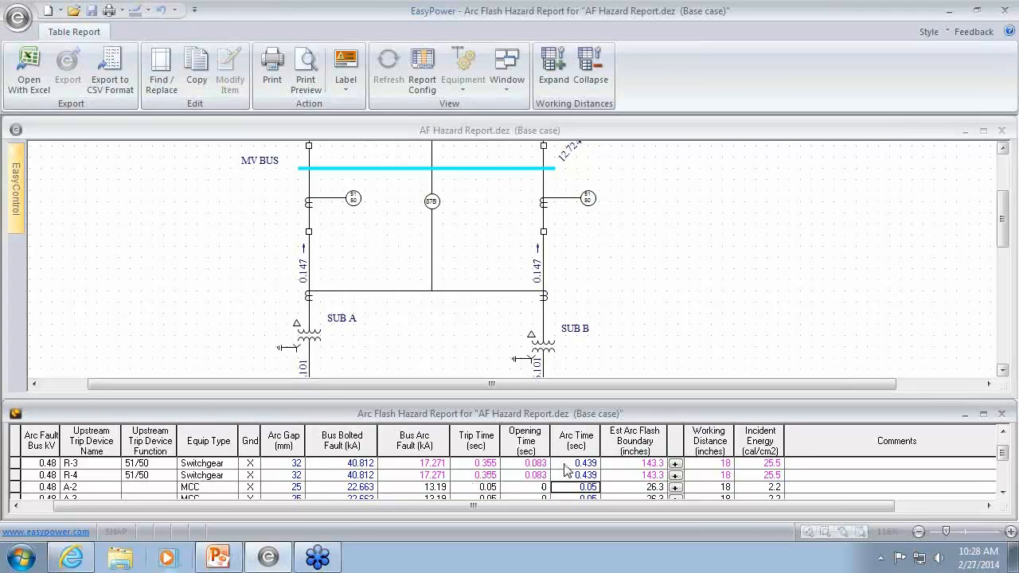
{"action": "left_click", "coordinate": [564, 465]}
Step: Apply the saved column configuration "Default" to the arc flash hazard report
{"action": "left_click", "coordinate": [427, 76]}
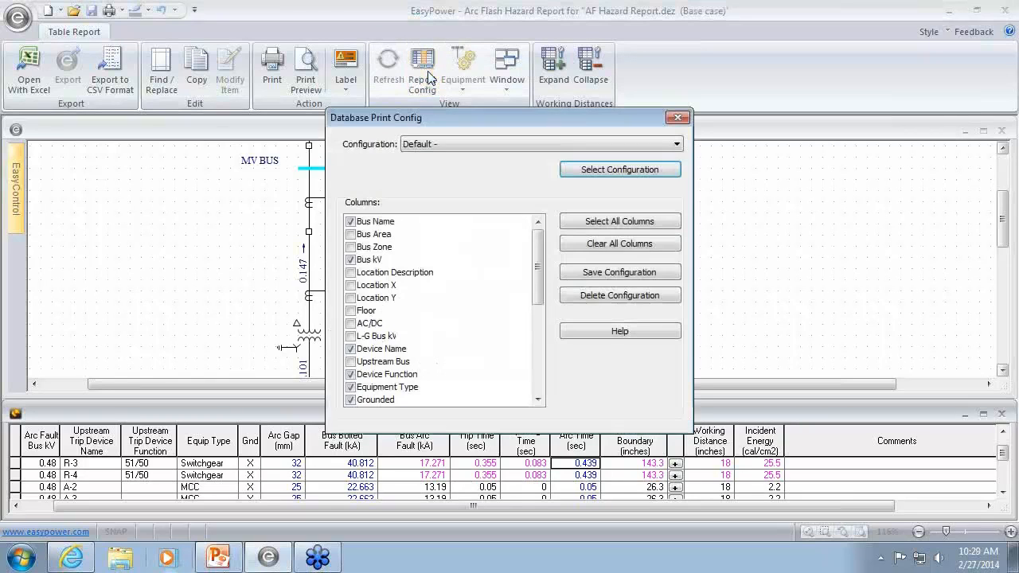
{"action": "left_click", "coordinate": [467, 146]}
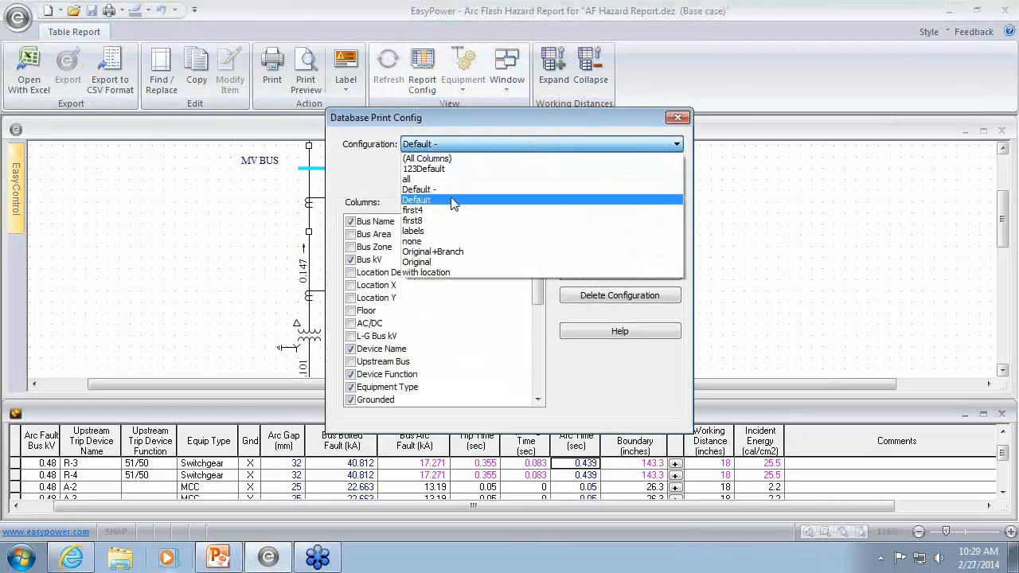
{"action": "left_click", "coordinate": [452, 200]}
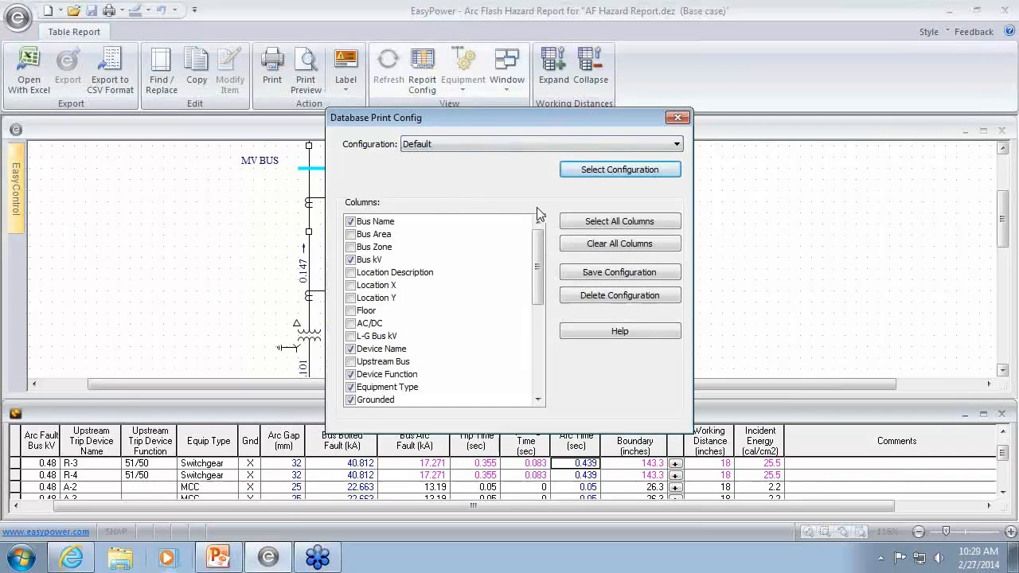
{"action": "left_click", "coordinate": [609, 171]}
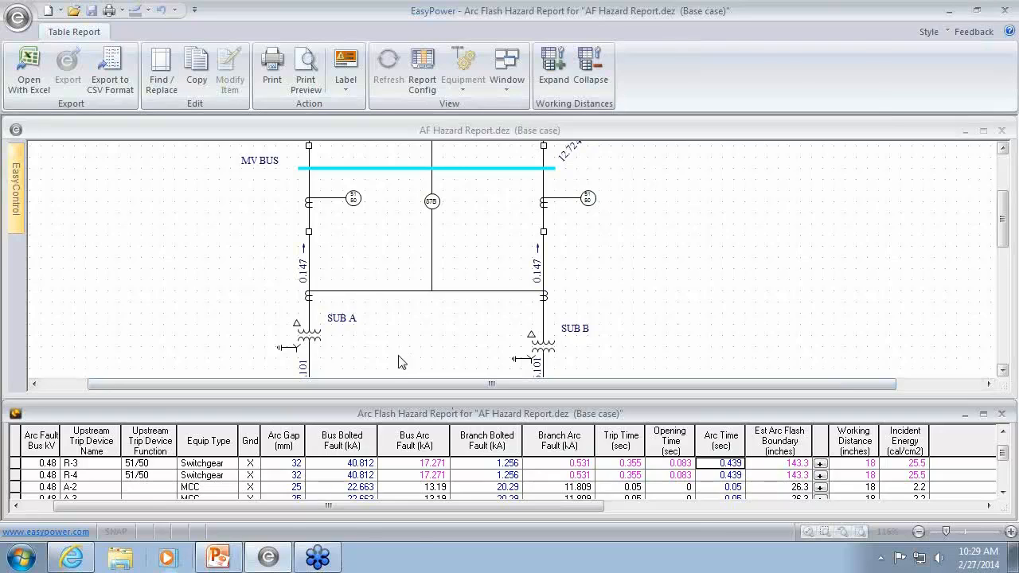
Step: Fault only bus SWG A on the one-line, keeping SUB A and its upstream relay in view
{"action": "left_click_drag", "start_coordinate": [400, 359], "coordinate": [428, 273]}
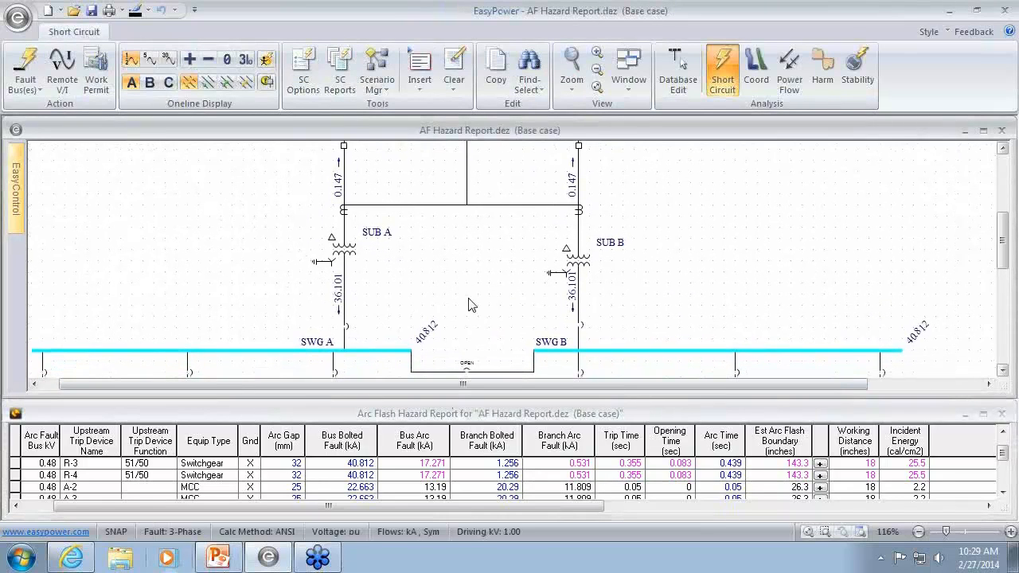
{"action": "left_click_drag", "start_coordinate": [194, 263], "coordinate": [196, 286]}
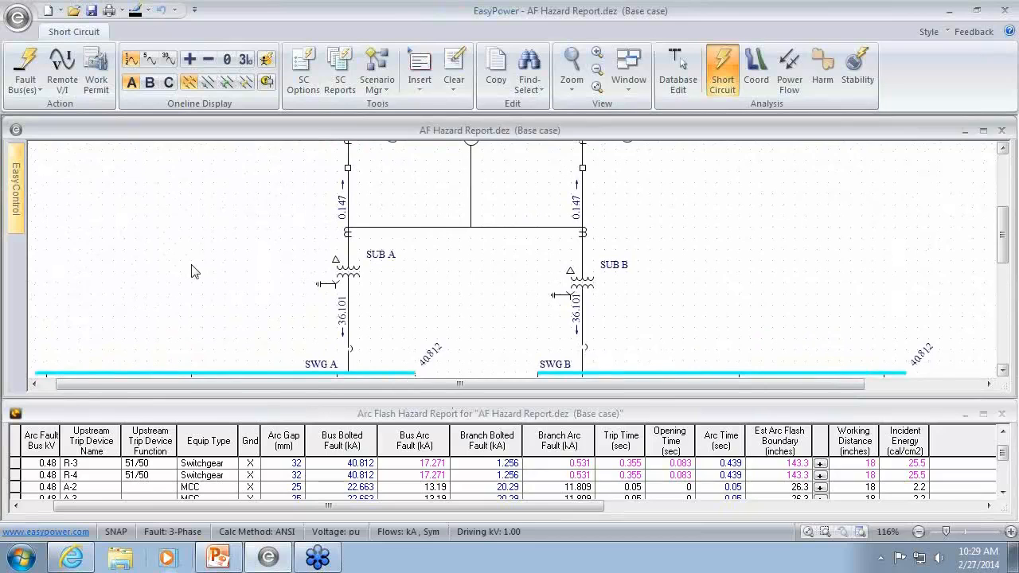
{"action": "left_click", "coordinate": [344, 376]}
{"action": "left_click_drag", "start_coordinate": [276, 257], "coordinate": [318, 212]}
{"action": "scroll", "coordinate": [344, 257], "scroll_direction": "down", "scroll_amount": 2}
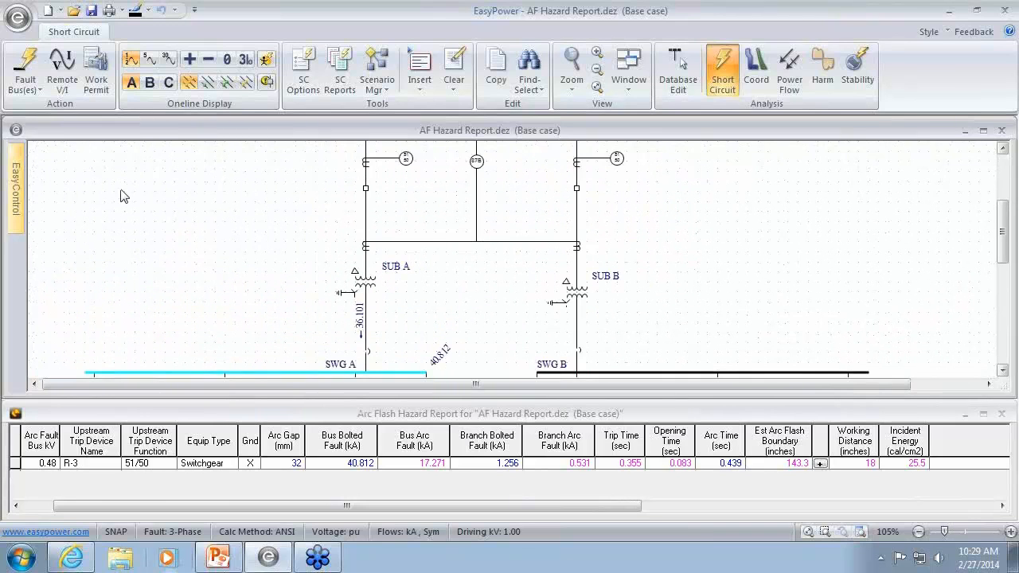
Step: Display the remote currents for the SWG A fault and trace the branch current through the SUB A relay
{"action": "left_click", "coordinate": [63, 81]}
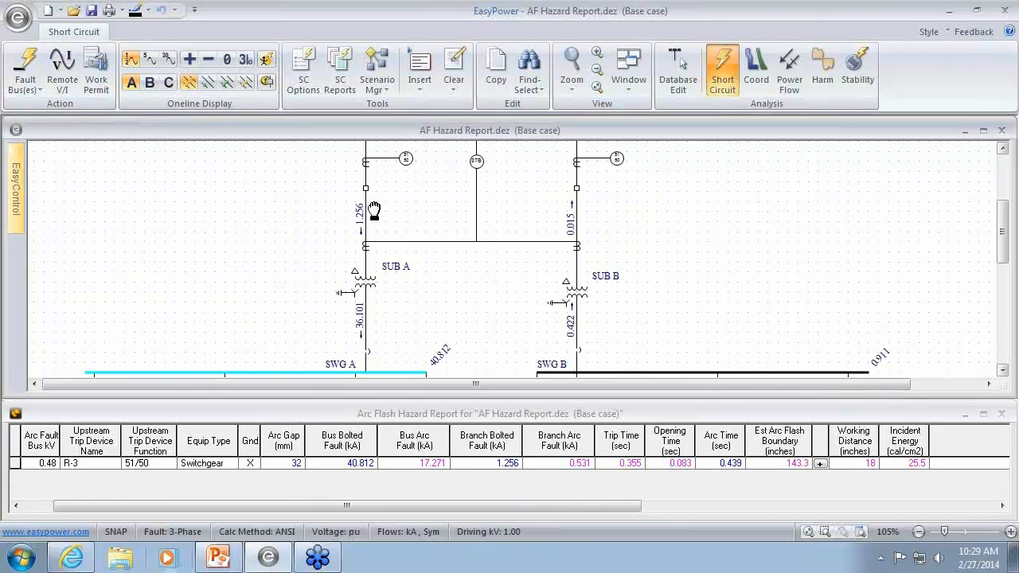
{"action": "left_click_drag", "start_coordinate": [374, 211], "coordinate": [374, 254]}
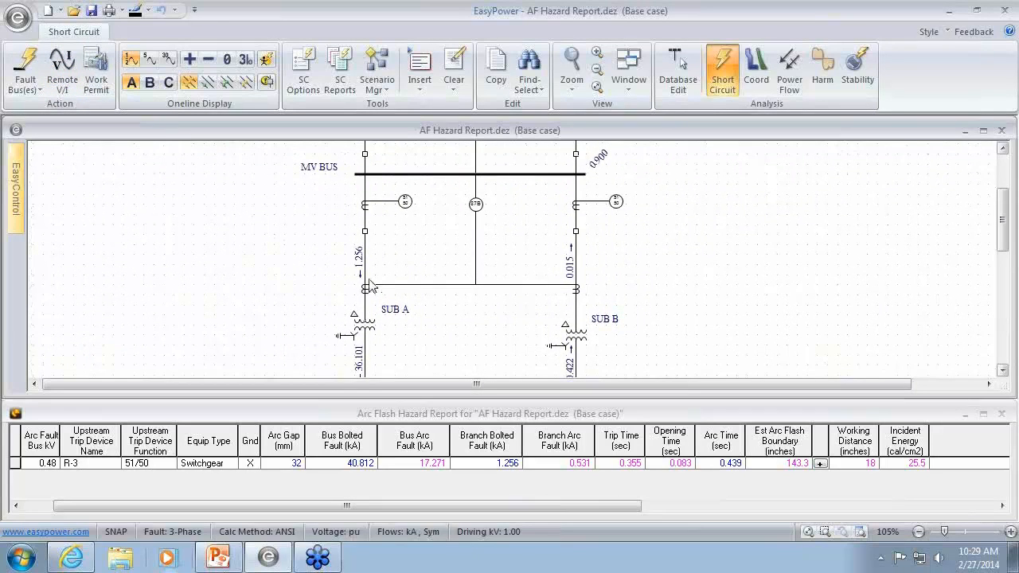
{"action": "left_click_drag", "start_coordinate": [388, 368], "coordinate": [377, 307]}
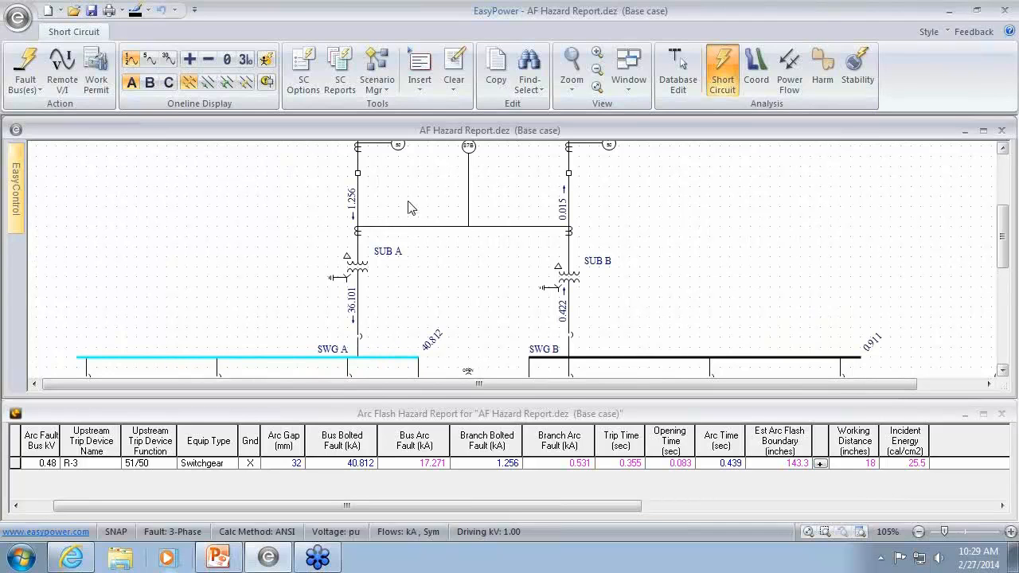
{"action": "scroll", "coordinate": [385, 272], "scroll_direction": "up", "scroll_amount": 3}
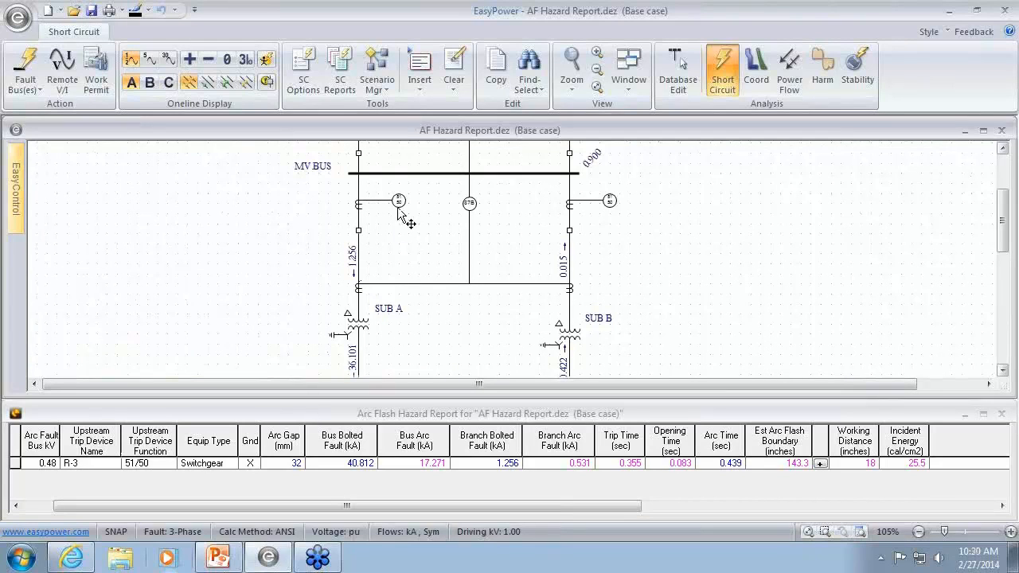
{"action": "mouse_move", "coordinate": [400, 208]}
Step: Examine the Branch Bolted Fault and Branch Arc Fault values for SWG A in the report
{"action": "left_click", "coordinate": [482, 464]}
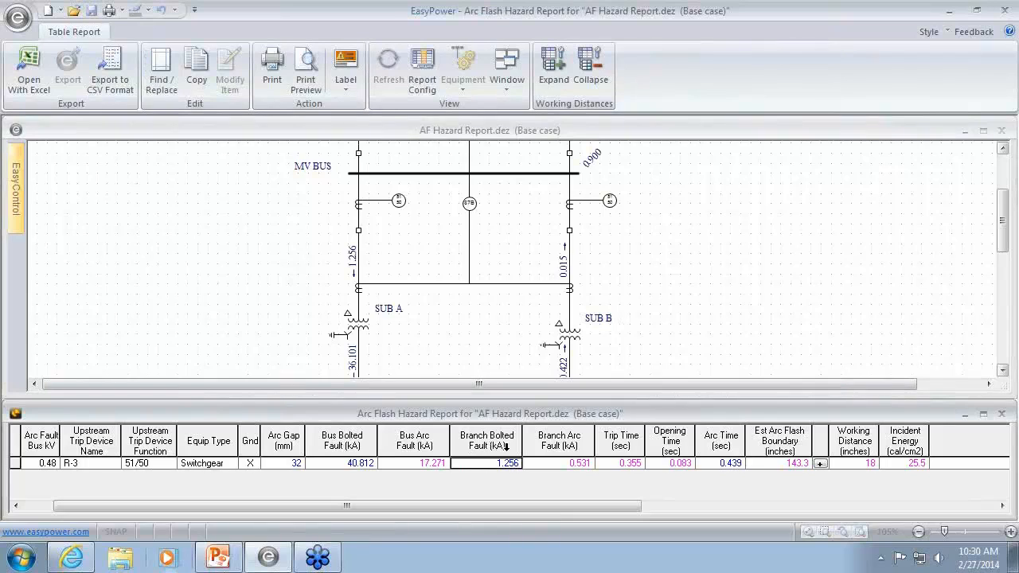
{"action": "left_click", "coordinate": [592, 464]}
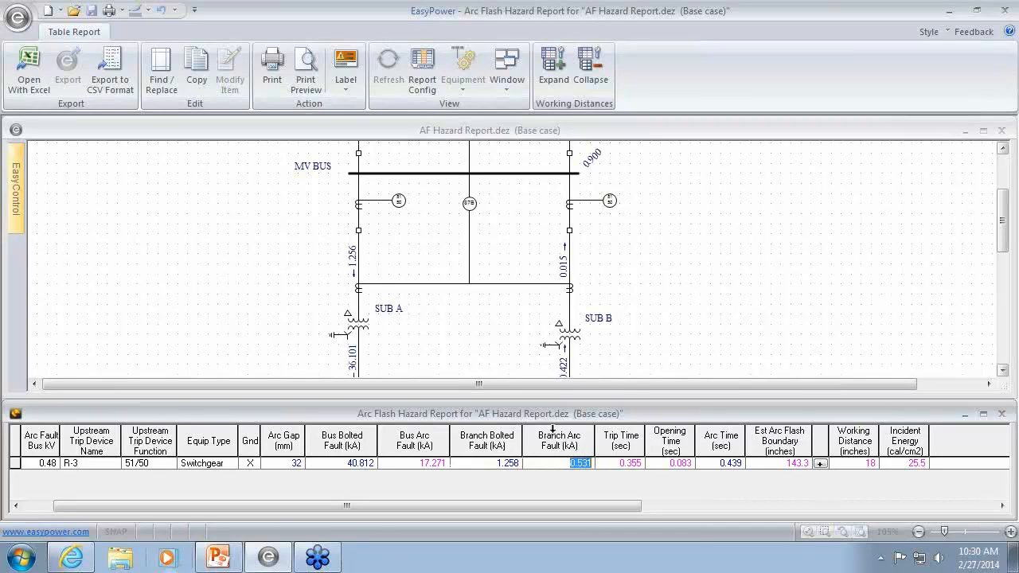
{"action": "left_click", "coordinate": [555, 430]}
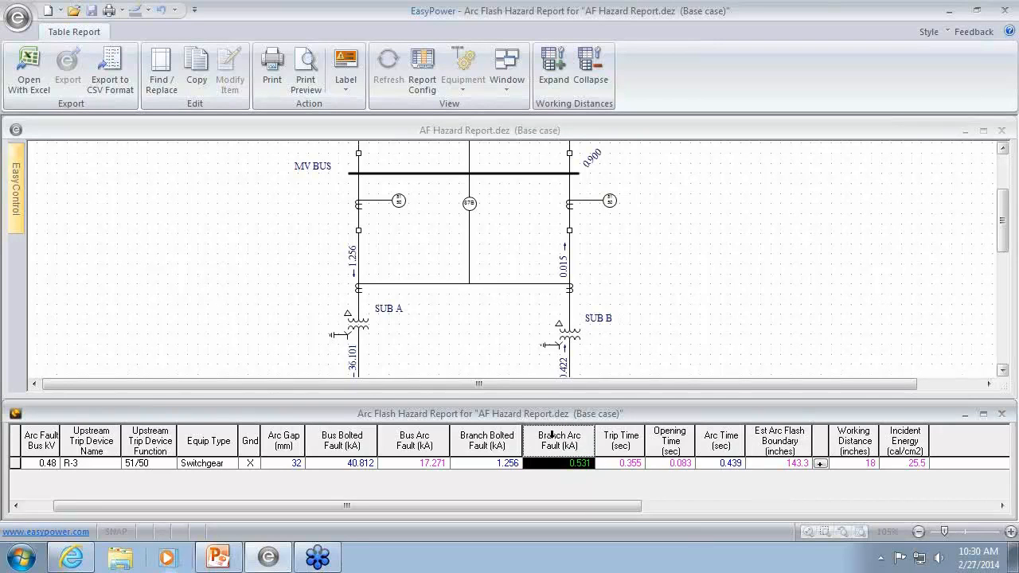
Step: Switch to coordination analysis and select the devices from MV BUS to SWG A through SUB A, excluding the differential relay branch
{"action": "left_click", "coordinate": [460, 336]}
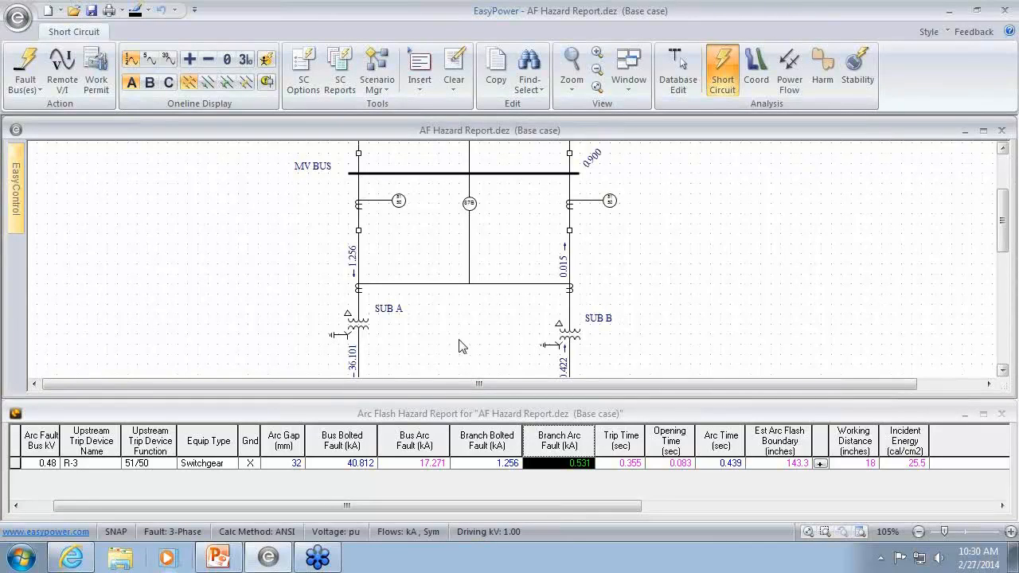
{"action": "scroll", "coordinate": [414, 231], "scroll_direction": "down", "scroll_amount": 2}
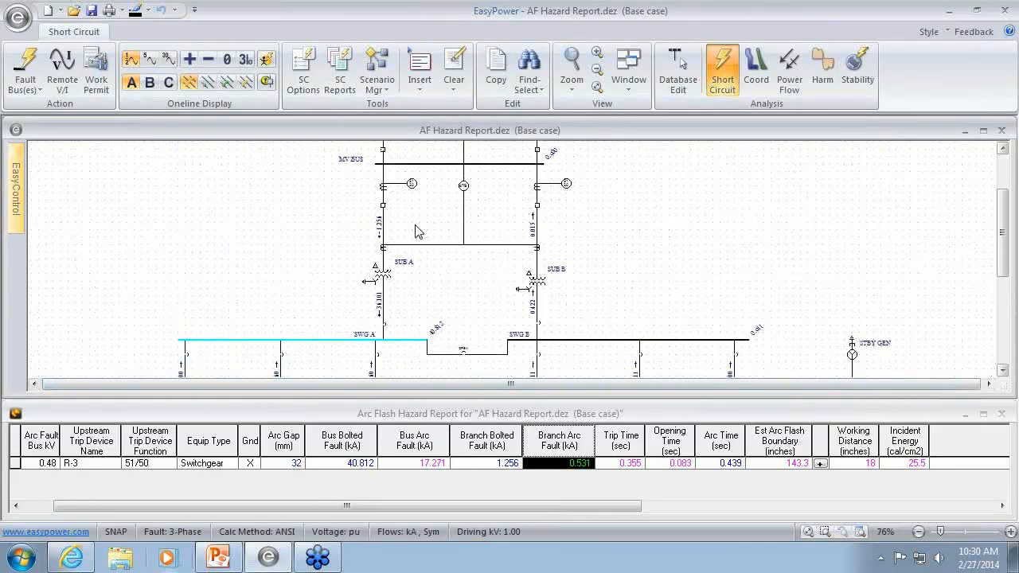
{"action": "left_click", "coordinate": [757, 70]}
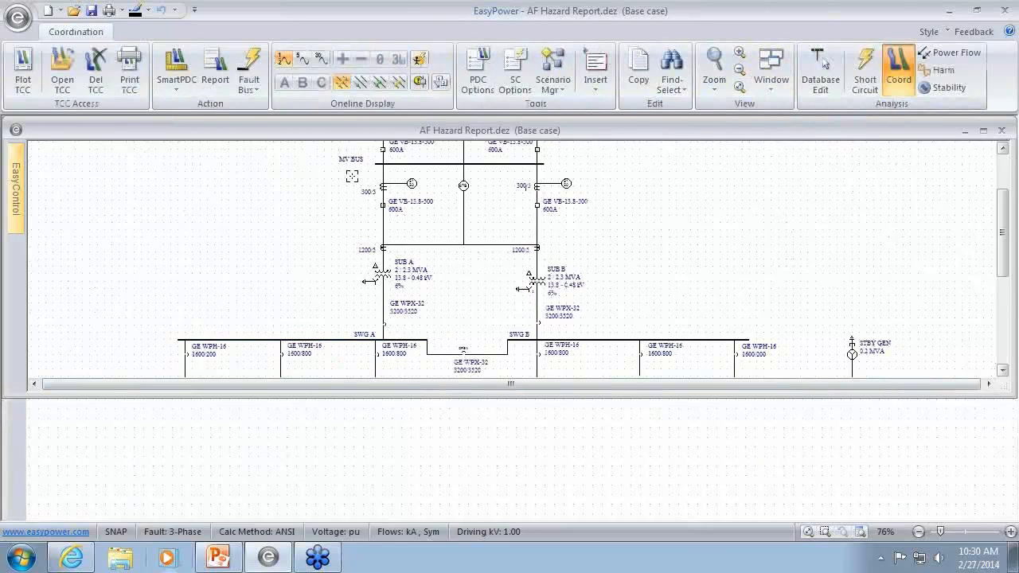
{"action": "left_click_drag", "start_coordinate": [348, 176], "coordinate": [406, 338]}
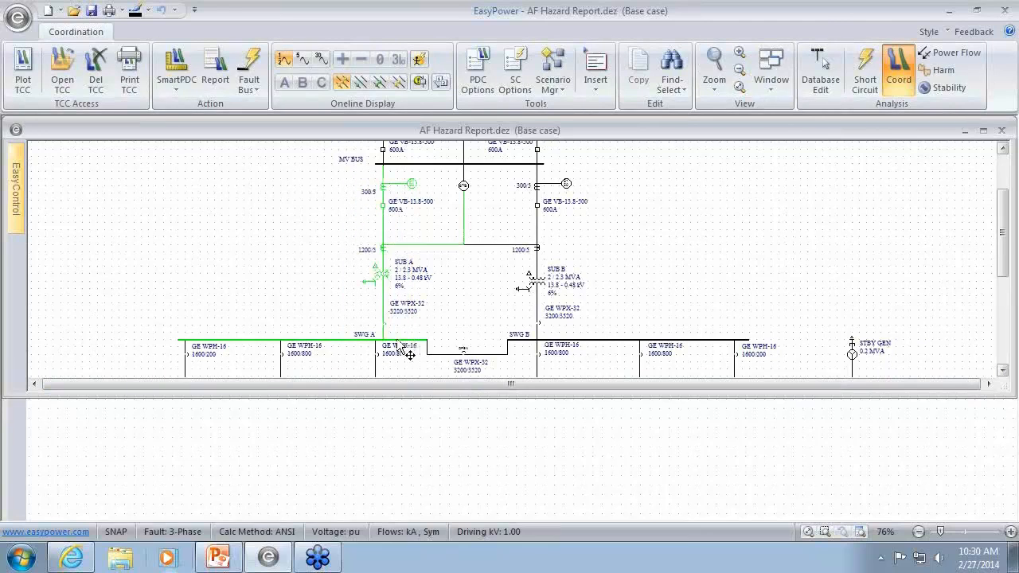
{"action": "left_click", "coordinate": [420, 243], "text": "ctrl"}
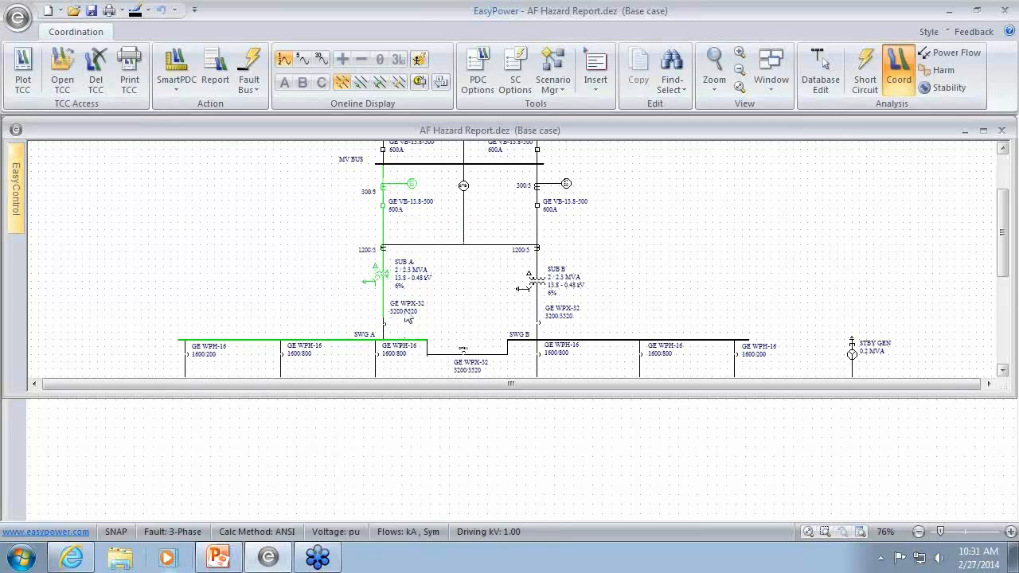
Step: Plot the selected devices on a new TCC, maximize the plot window and hide its title block
{"action": "left_click", "coordinate": [21, 64]}
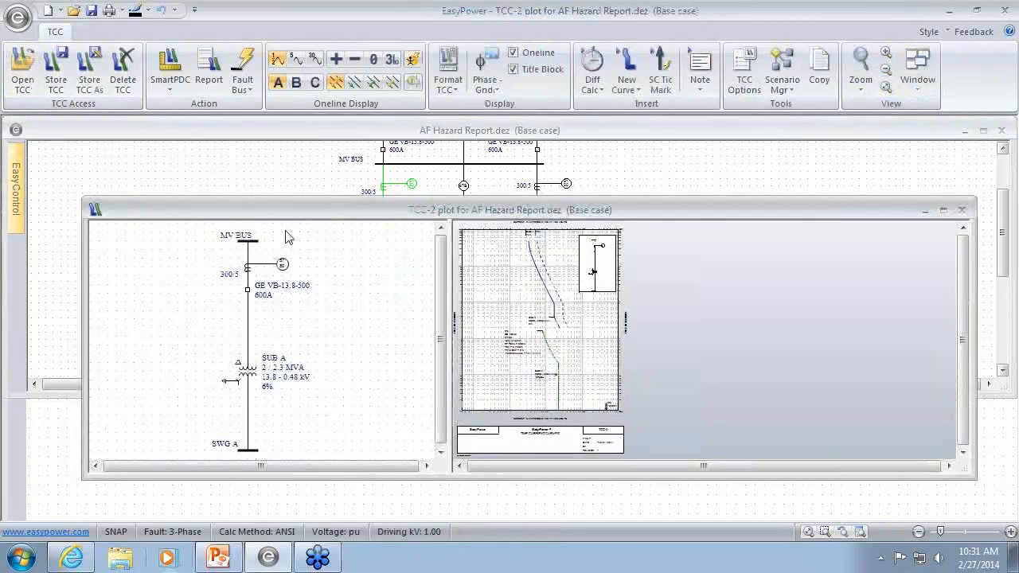
{"action": "double_click", "coordinate": [406, 212]}
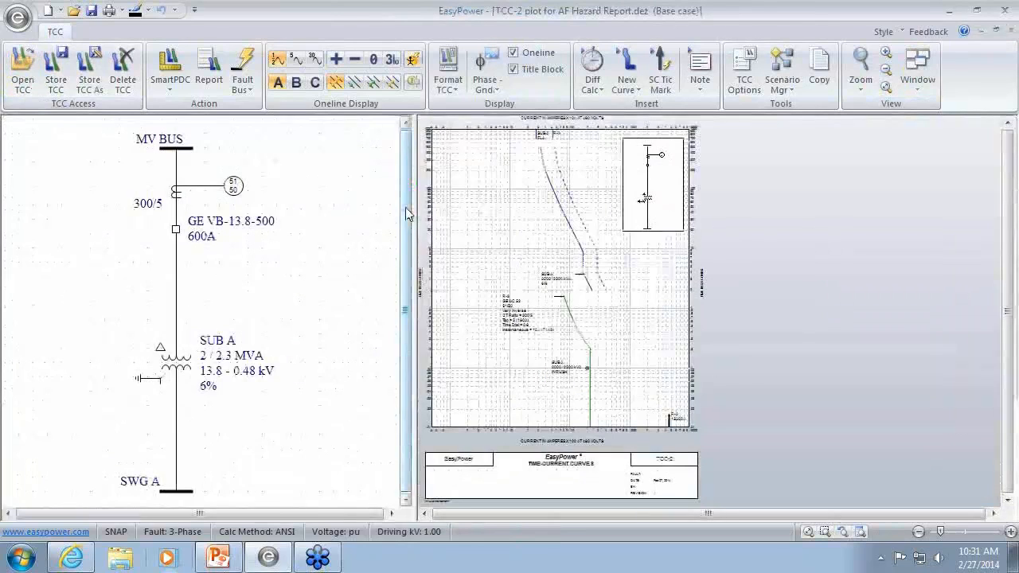
{"action": "left_click", "coordinate": [514, 69]}
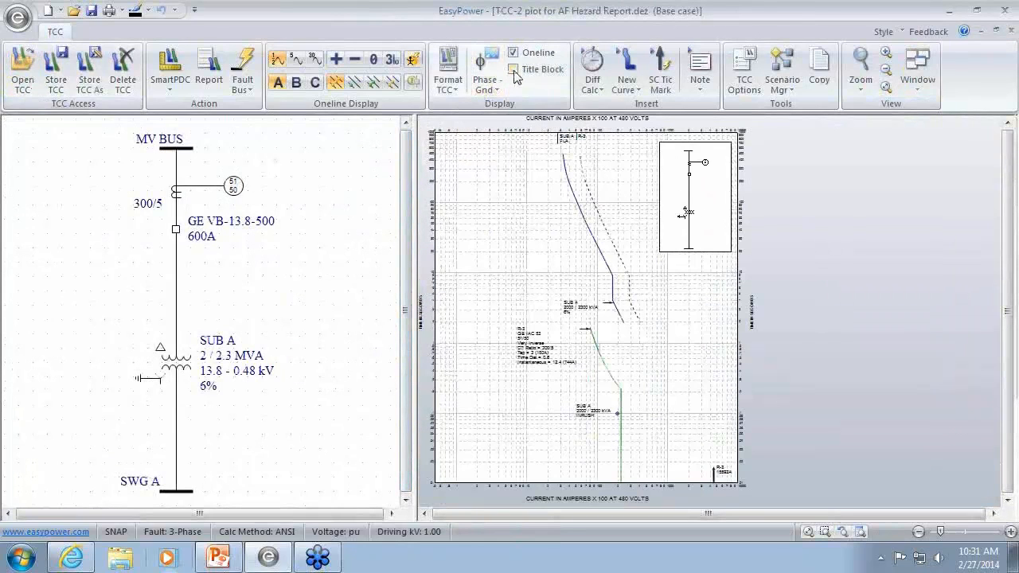
Step: Fault SWG A in the TCC one-line and insert an arcing current tick mark for the R-3 relay curve
{"action": "left_click", "coordinate": [175, 491]}
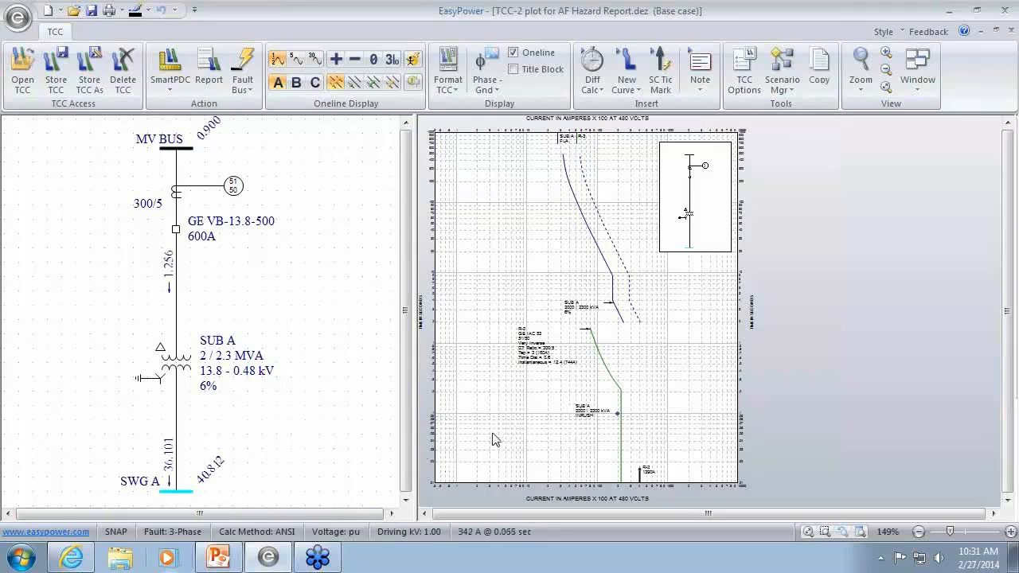
{"action": "right_click", "coordinate": [603, 363]}
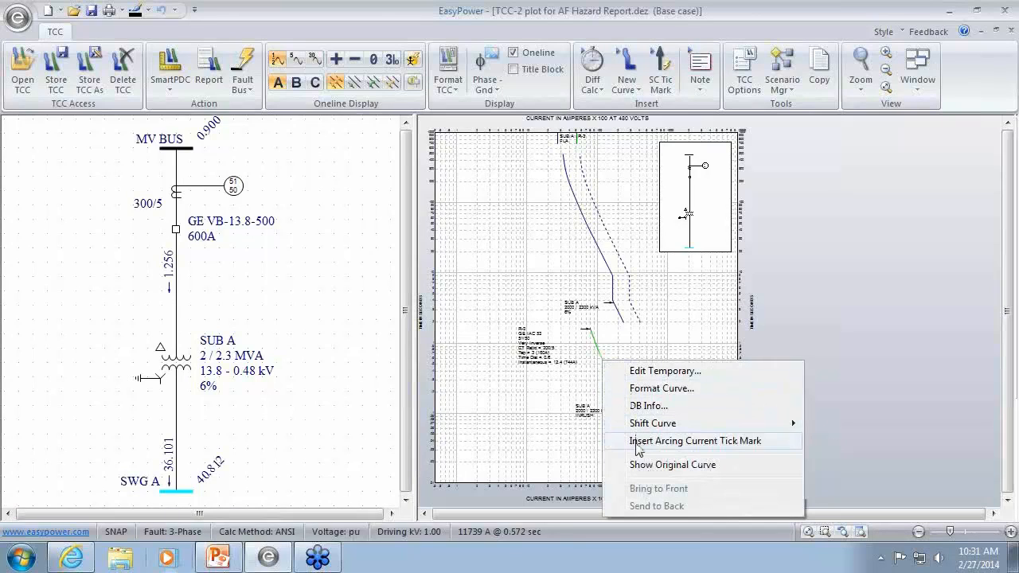
{"action": "left_click", "coordinate": [637, 444]}
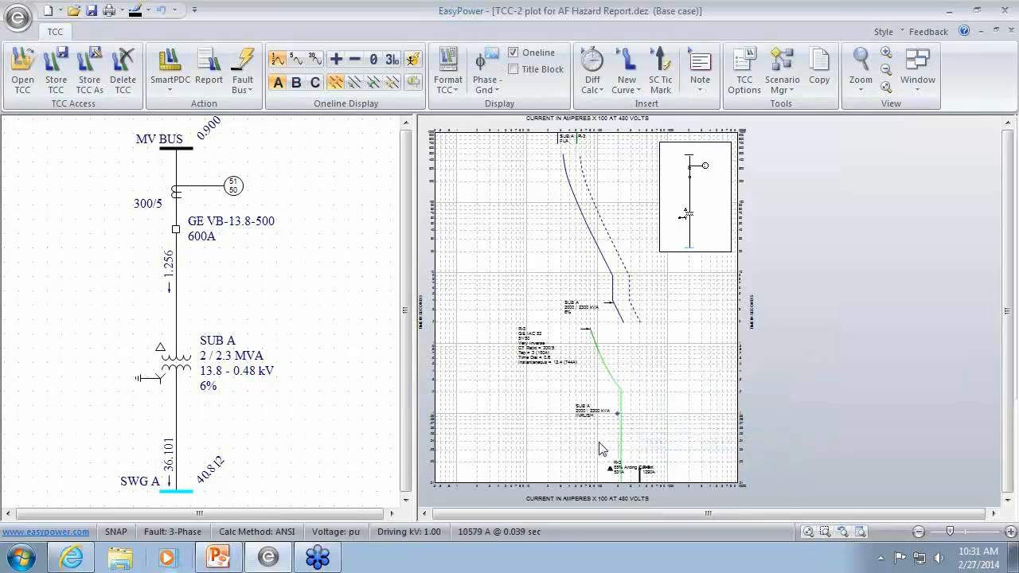
Step: Delete the R-3 asymmetrical momentary tick mark and move the 85% arcing current marker onto the R-3 relay curve
{"action": "left_click_drag", "start_coordinate": [595, 439], "coordinate": [591, 375]}
{"action": "scroll", "coordinate": [590, 374], "scroll_direction": "up", "scroll_amount": 5}
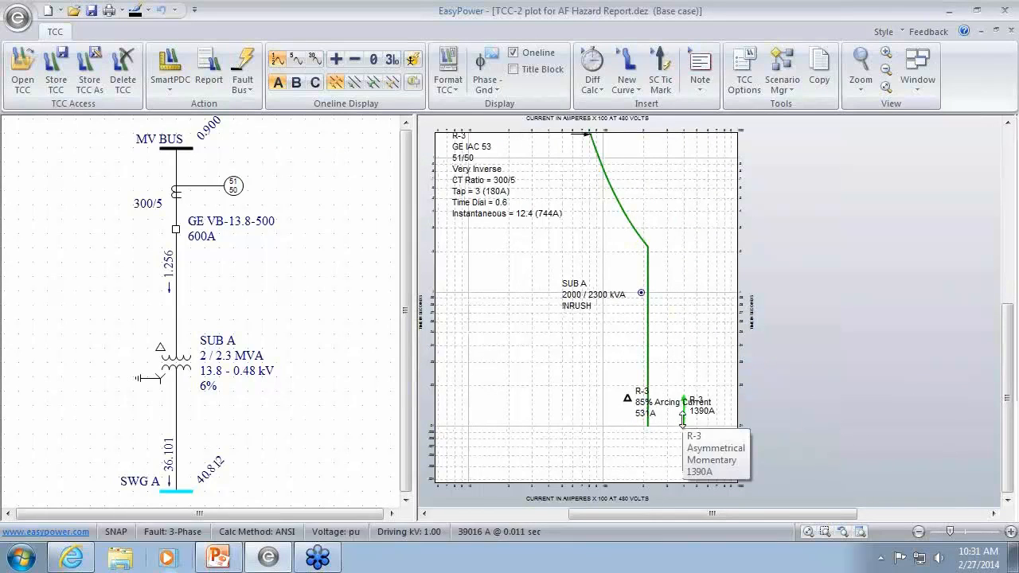
{"action": "key", "text": "Delete"}
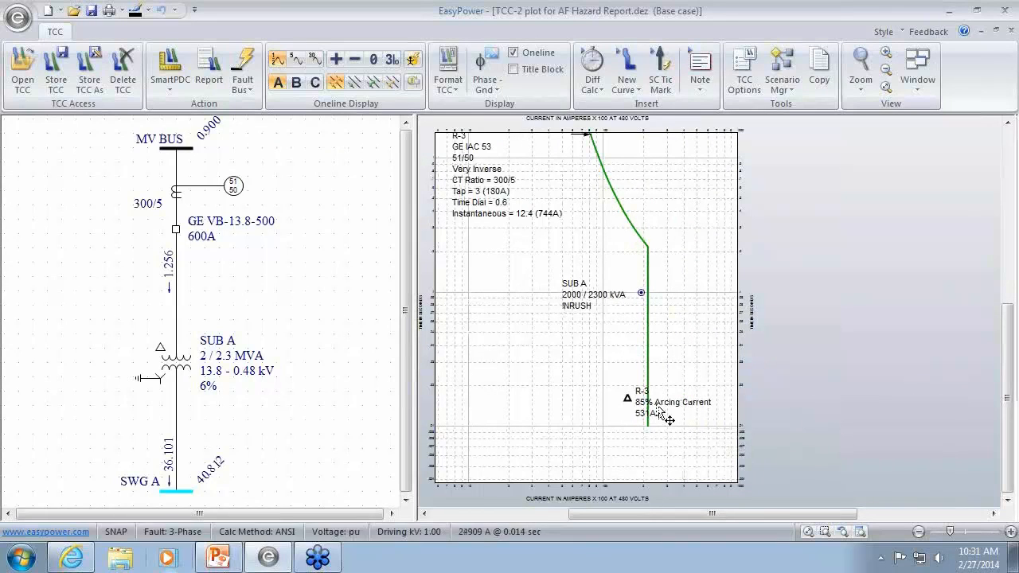
{"action": "left_click_drag", "start_coordinate": [628, 394], "coordinate": [628, 204]}
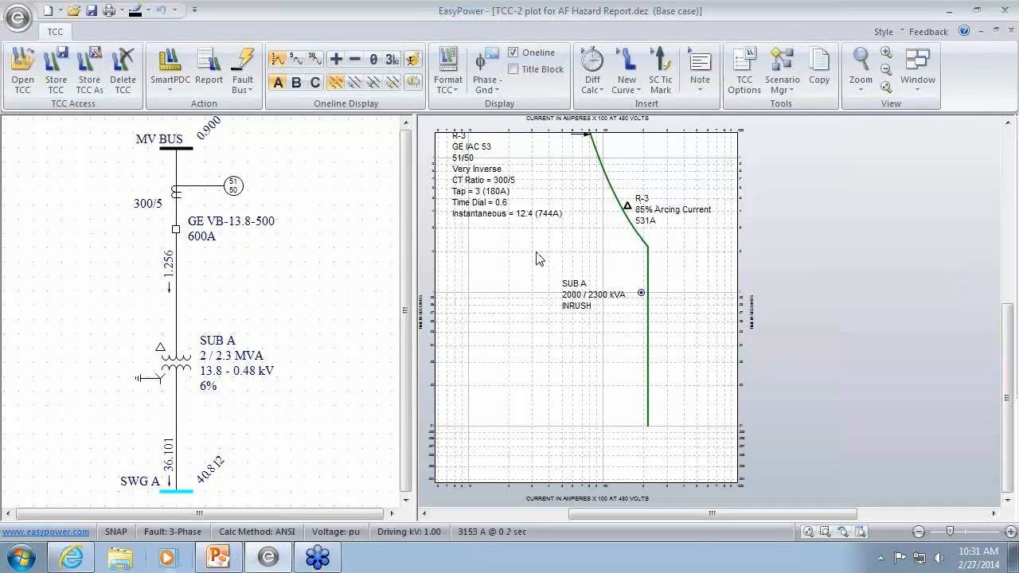
{"action": "left_click_drag", "start_coordinate": [628, 207], "coordinate": [629, 226]}
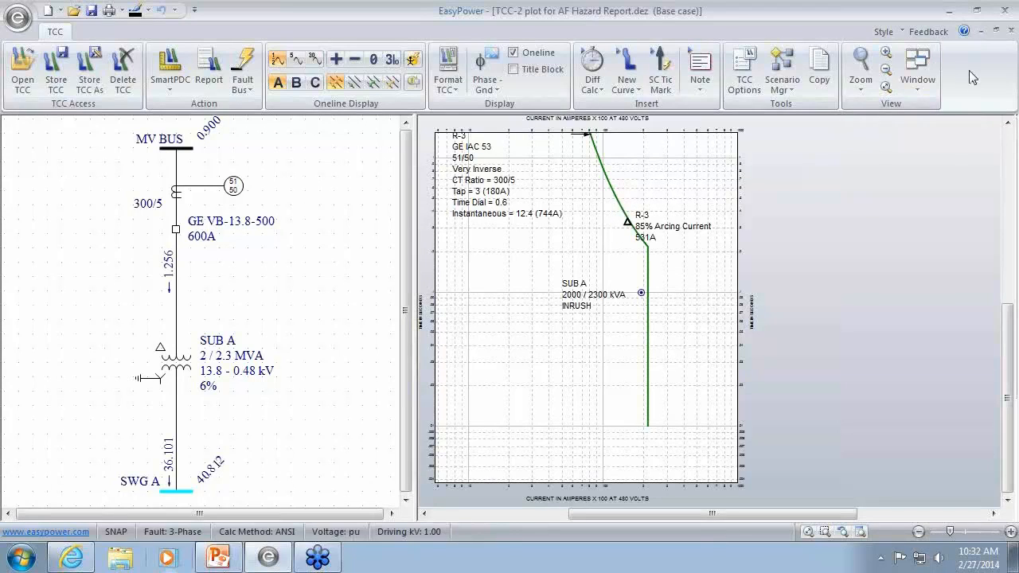
Step: Close the TCC plot without storing changes and fault SWG A in short circuit analysis to regenerate the arc flash report
{"action": "left_click", "coordinate": [1011, 34]}
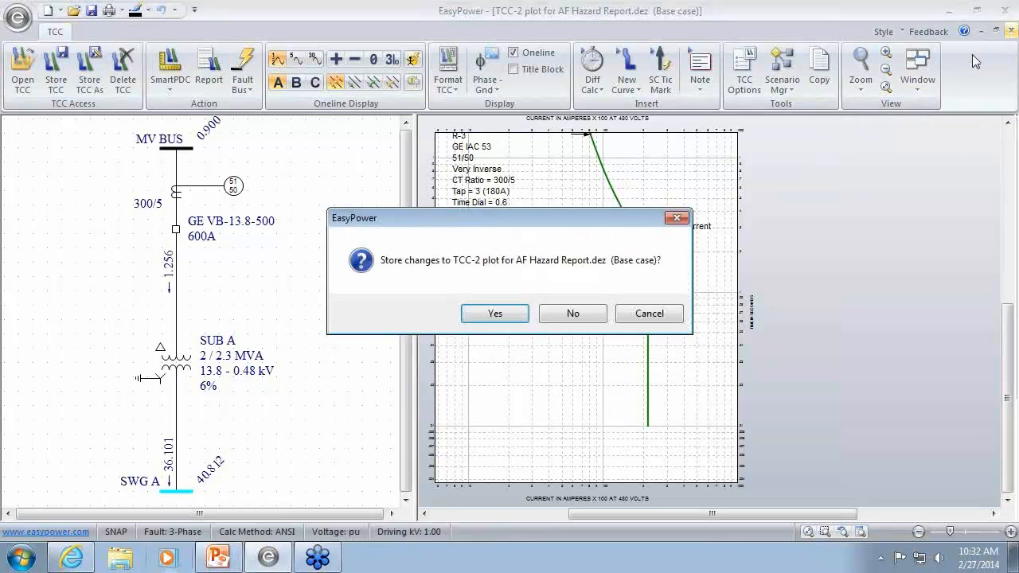
{"action": "left_click", "coordinate": [573, 314]}
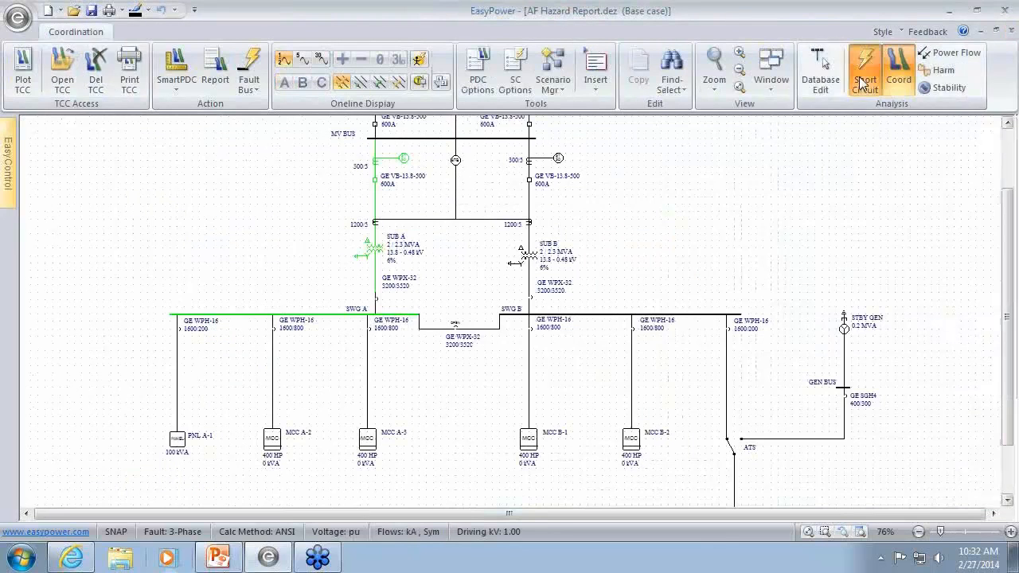
{"action": "left_click", "coordinate": [876, 76]}
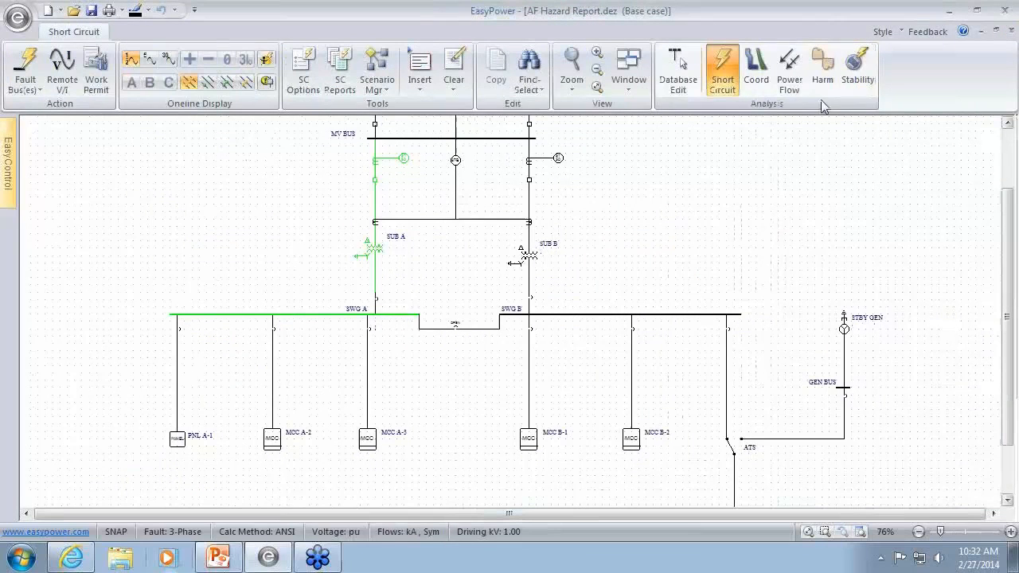
{"action": "left_click", "coordinate": [325, 315]}
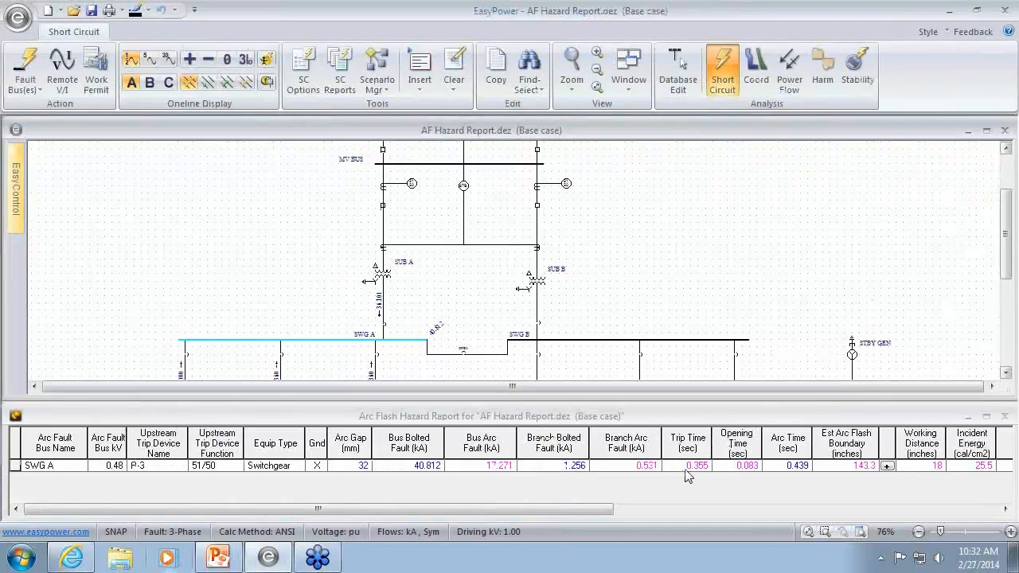
Step: Examine the trip time, opening time, arc time and estimated arc flash boundary for SWG A in the report
{"action": "left_click", "coordinate": [685, 467]}
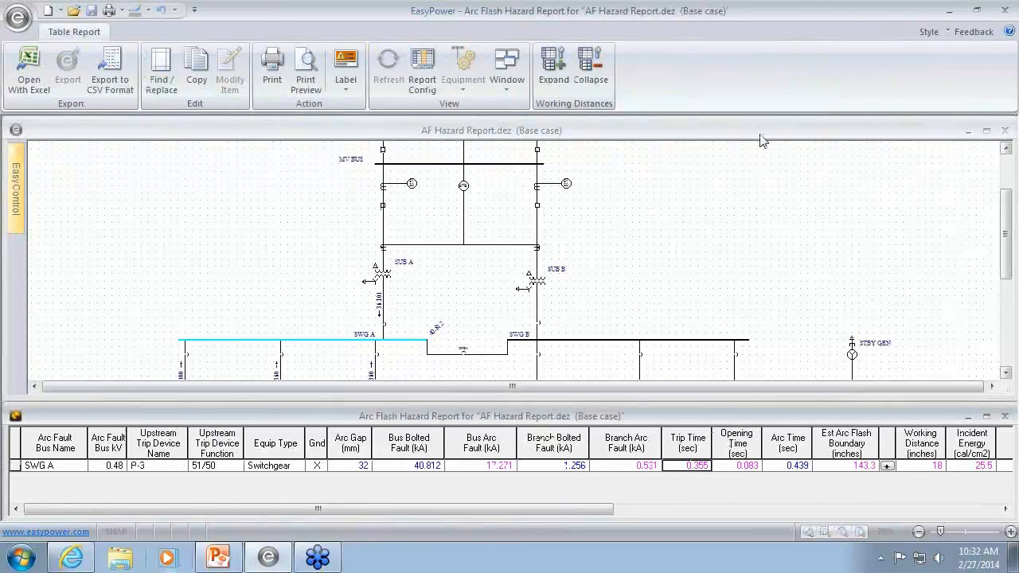
{"action": "left_click", "coordinate": [984, 313]}
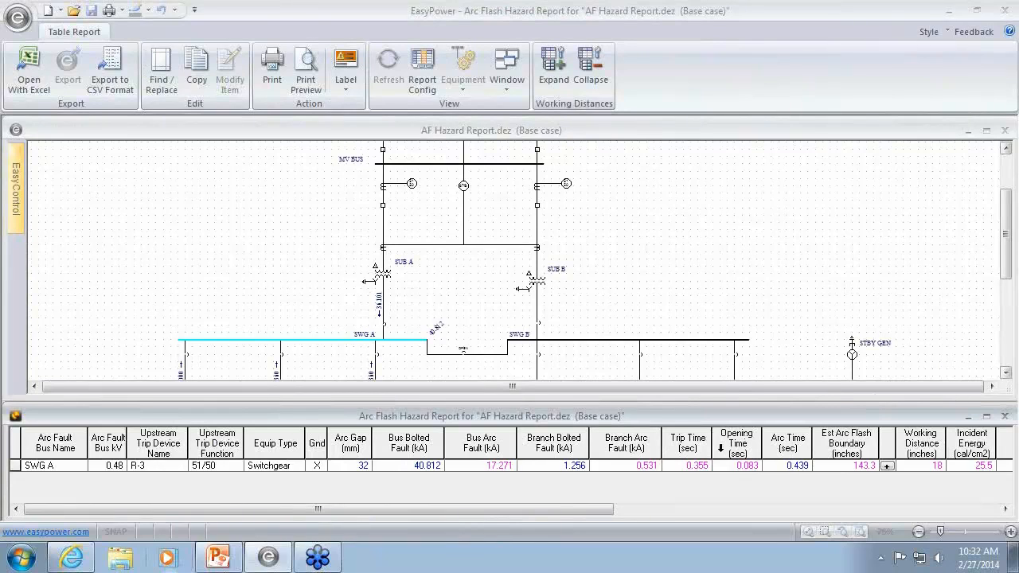
{"action": "left_click", "coordinate": [731, 468]}
{"action": "left_click", "coordinate": [771, 466]}
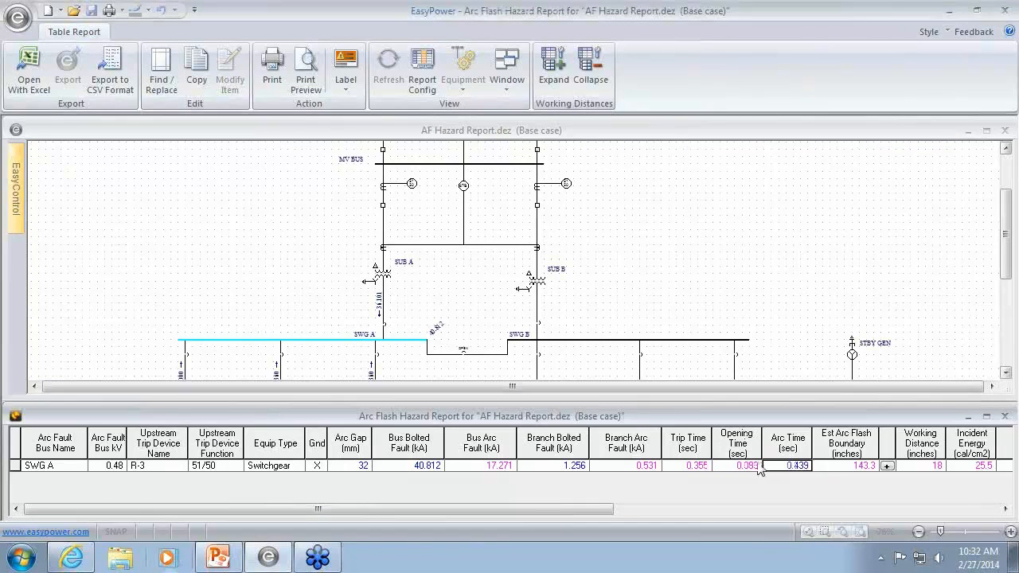
{"action": "left_click", "coordinate": [764, 133]}
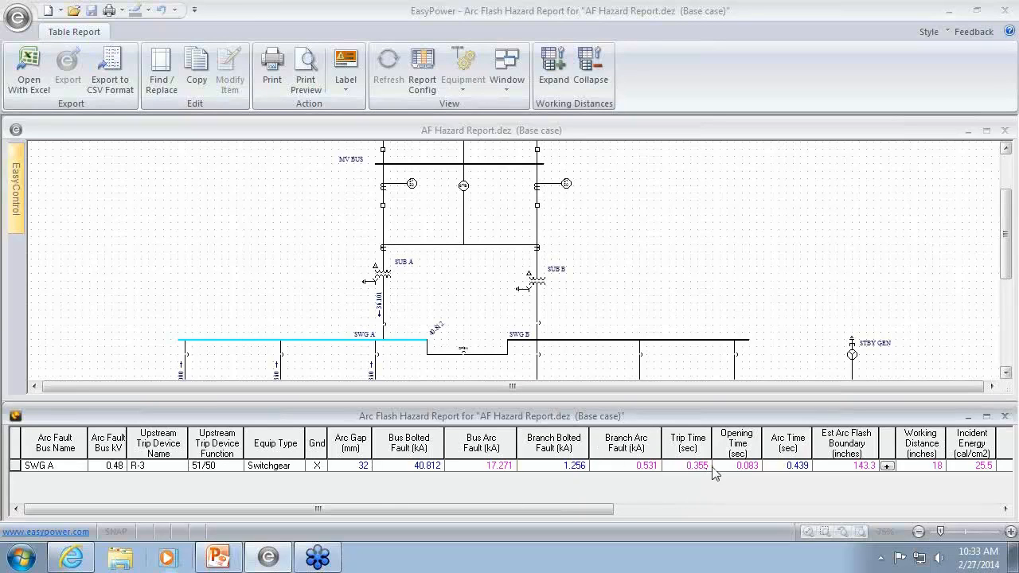
{"action": "left_click", "coordinate": [829, 468]}
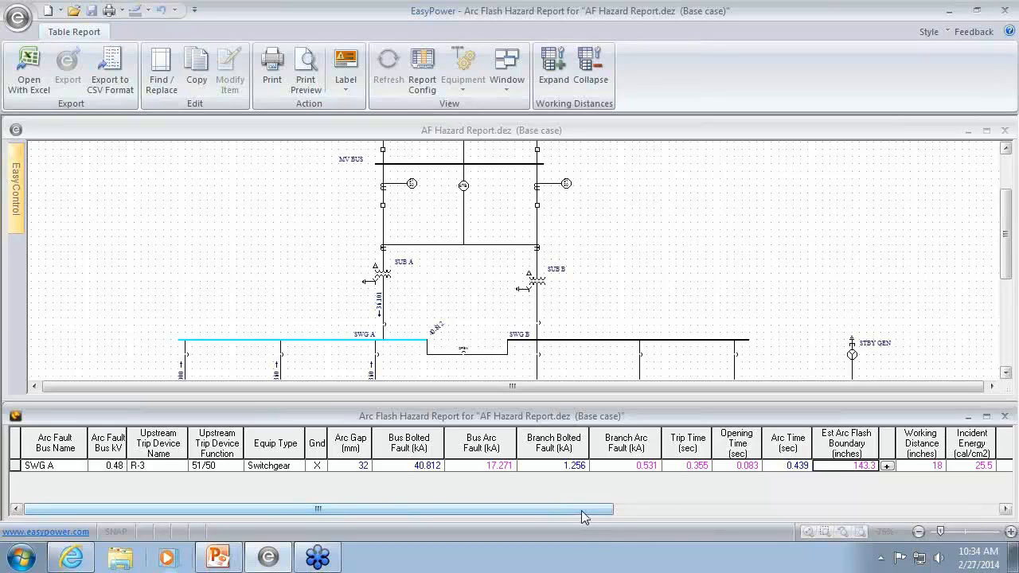
Step: Expand the SWG A working distances in the report and examine the incident energy at 18, 24 and 36 inches
{"action": "left_click_drag", "start_coordinate": [582, 516], "coordinate": [1005, 513]}
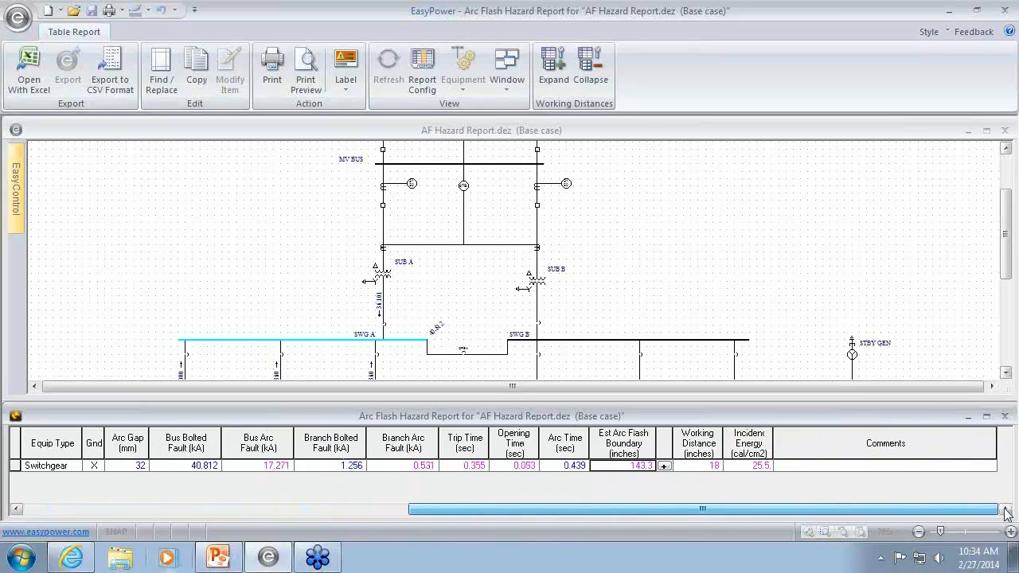
{"action": "left_click", "coordinate": [665, 467]}
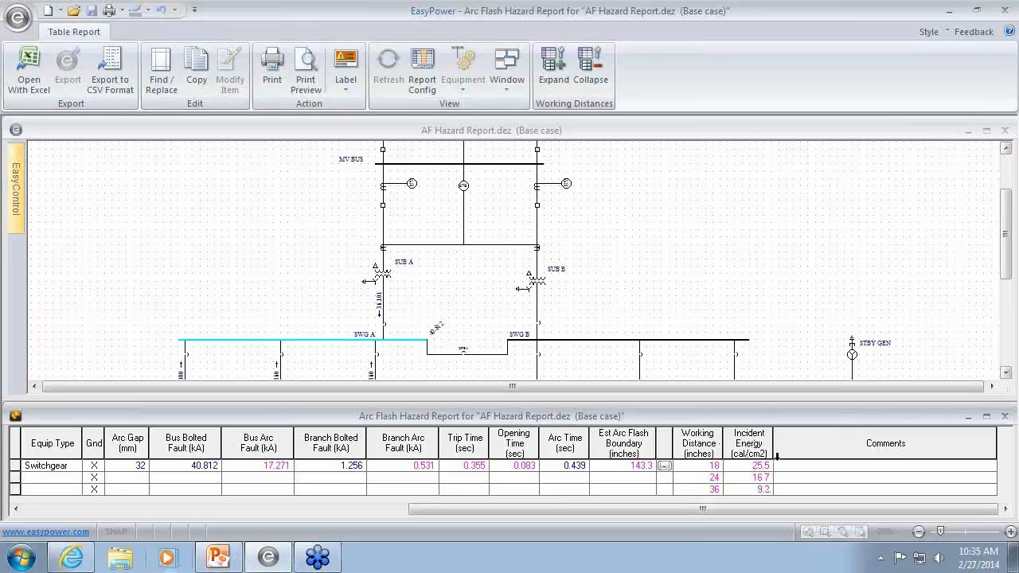
{"action": "left_click_drag", "start_coordinate": [746, 467], "coordinate": [749, 493]}
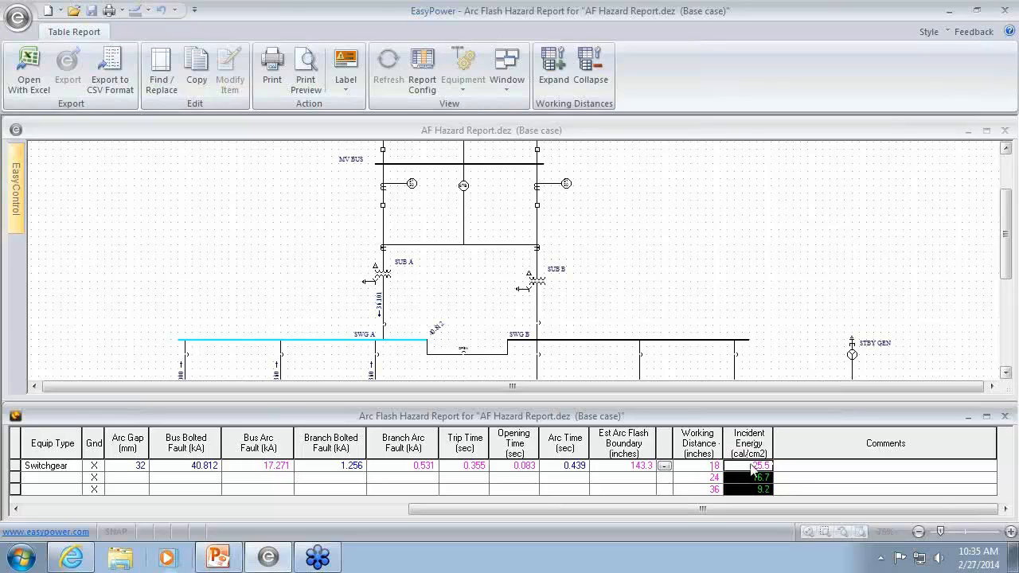
{"action": "left_click", "coordinate": [705, 467]}
{"action": "left_click_drag", "start_coordinate": [723, 469], "coordinate": [743, 467]}
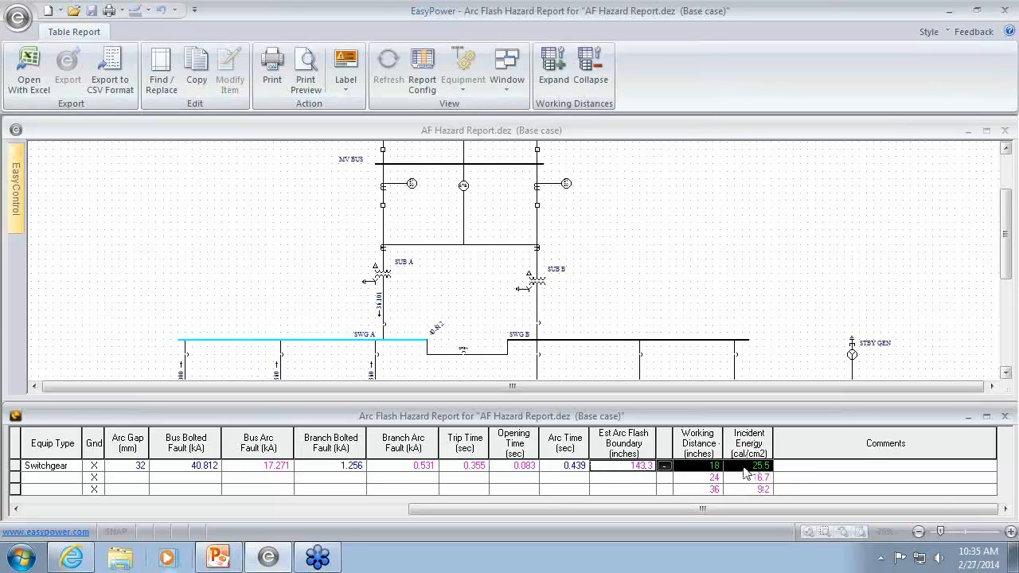
{"action": "left_click", "coordinate": [745, 470]}
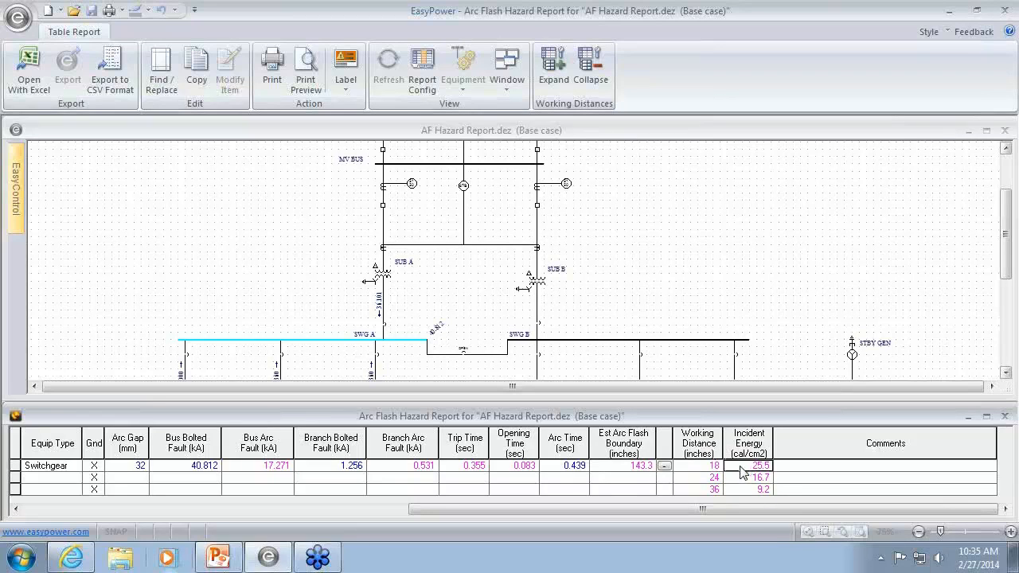
{"action": "left_click", "coordinate": [621, 467]}
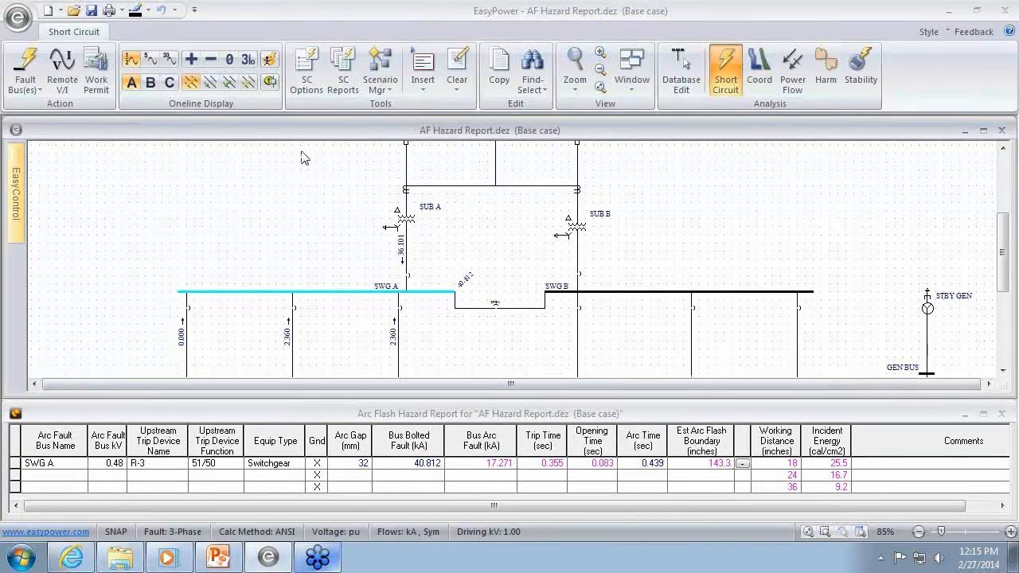
Step: Compare the default working distances for Open Air and Enclosed in the arc flash hazard options, leaving Enclosed selected
{"action": "left_click", "coordinate": [314, 94]}
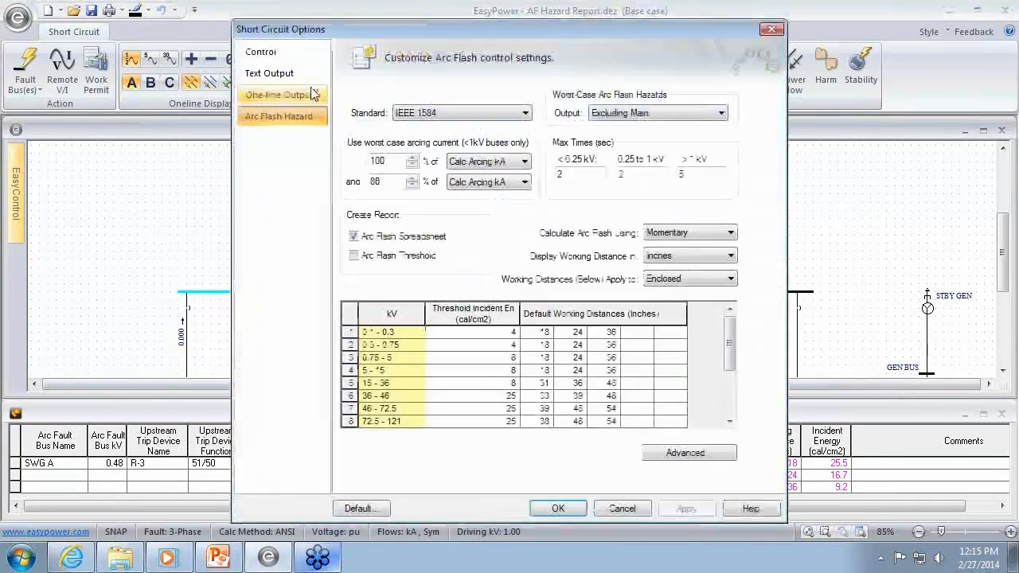
{"action": "left_click_drag", "start_coordinate": [481, 31], "coordinate": [321, 23]}
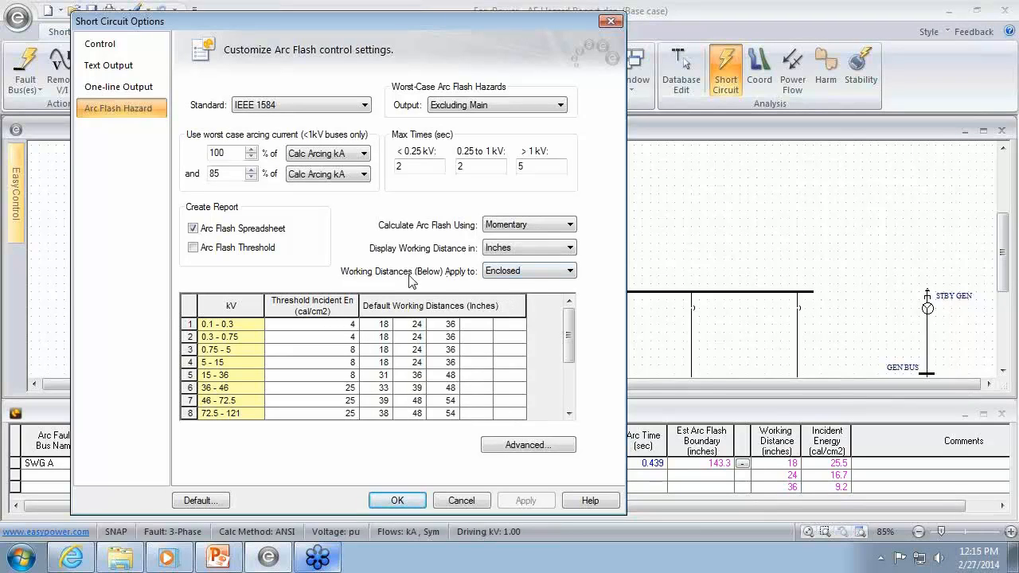
{"action": "left_click", "coordinate": [518, 272]}
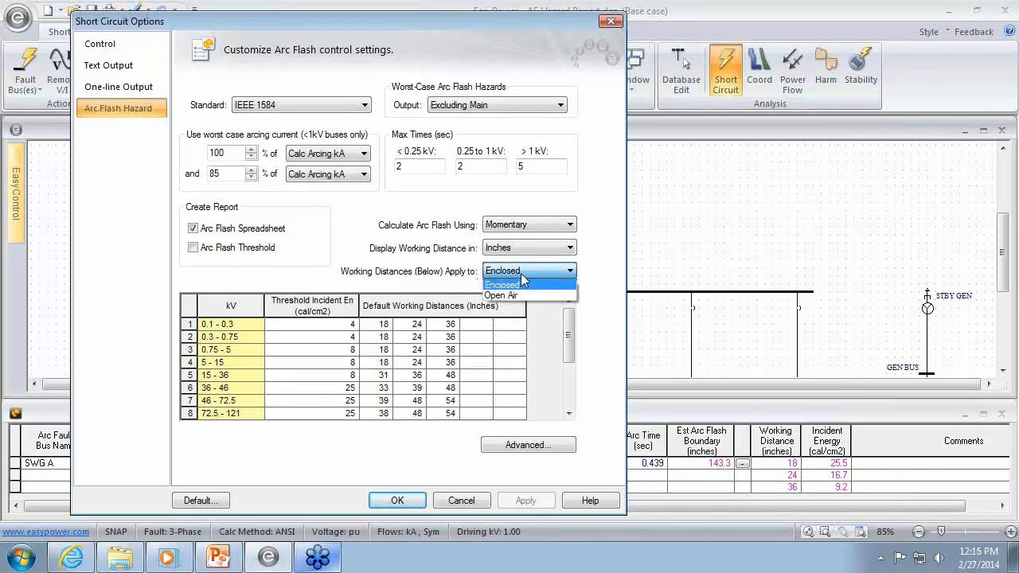
{"action": "left_click", "coordinate": [509, 295]}
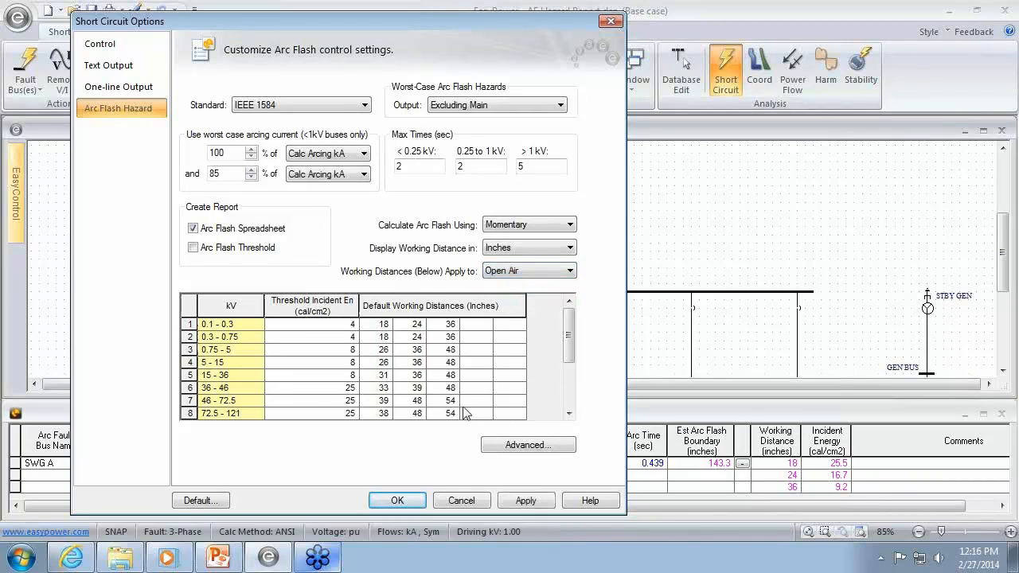
{"action": "left_click", "coordinate": [516, 274]}
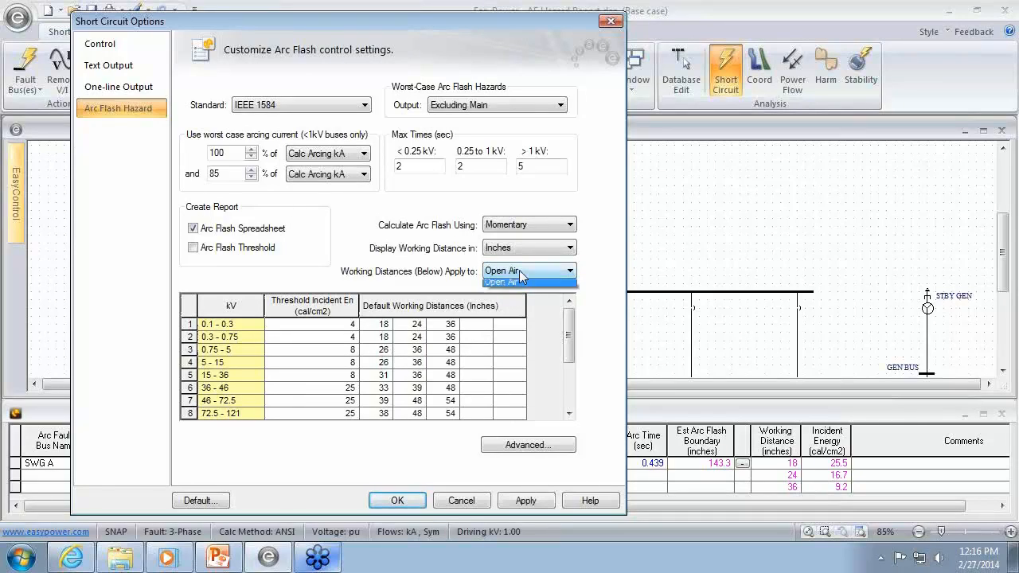
{"action": "left_click", "coordinate": [518, 284]}
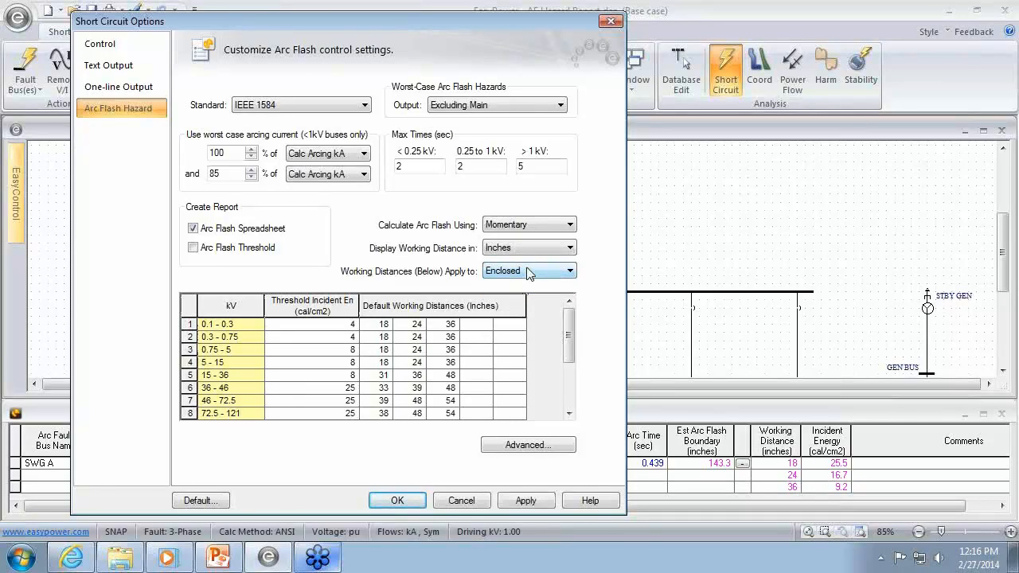
{"action": "left_click", "coordinate": [527, 273]}
{"action": "left_click", "coordinate": [524, 284]}
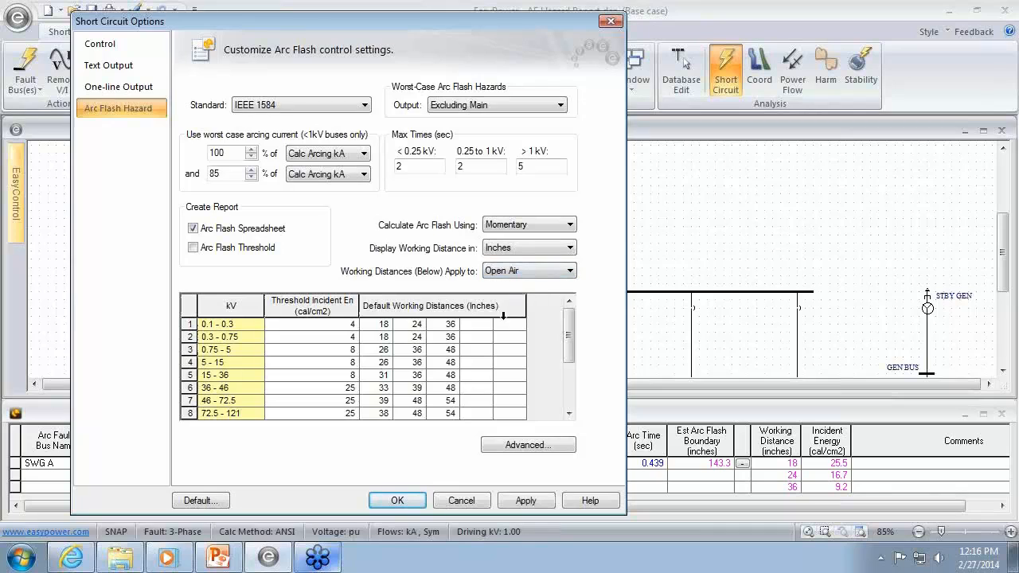
{"action": "left_click", "coordinate": [529, 274]}
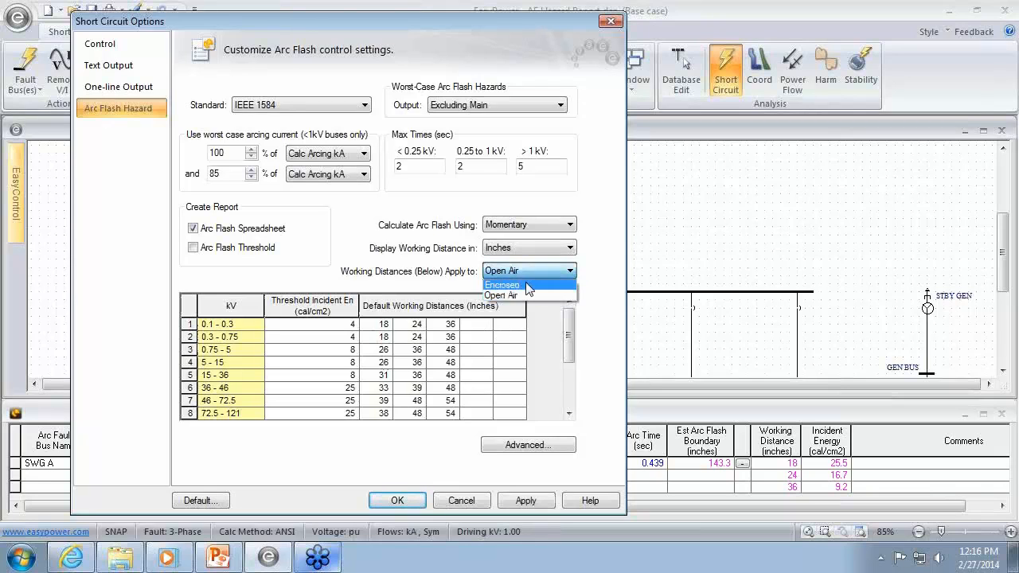
{"action": "left_click", "coordinate": [525, 289]}
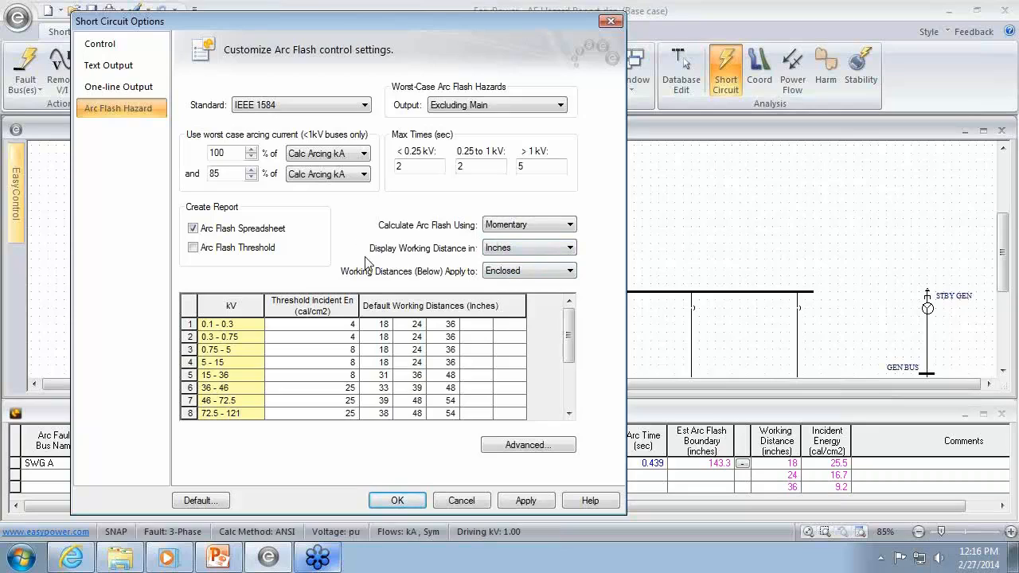
Step: Review the available working distance display units, keep Inches, and close the short circuit options
{"action": "left_click", "coordinate": [503, 250]}
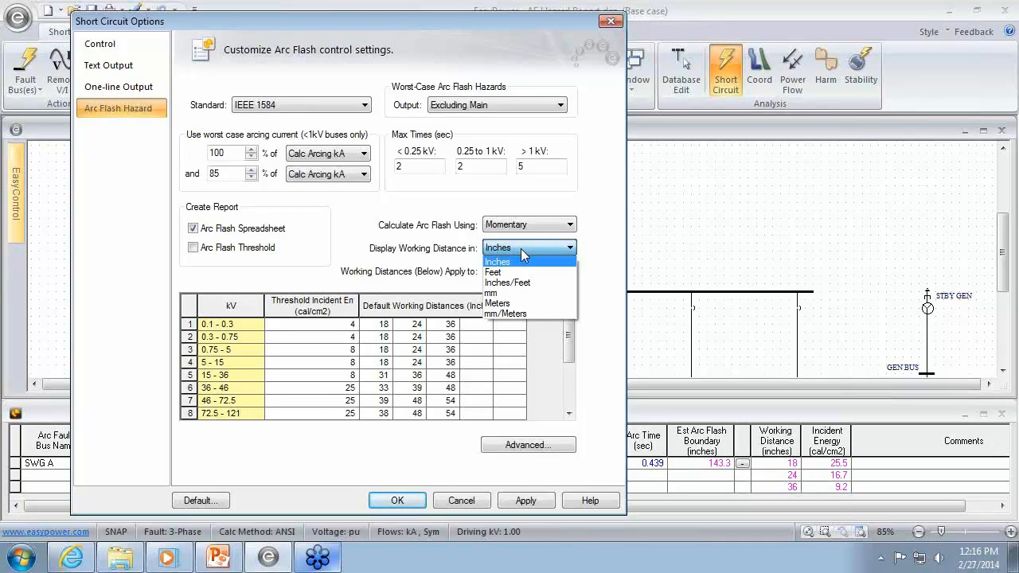
{"action": "left_click", "coordinate": [582, 349]}
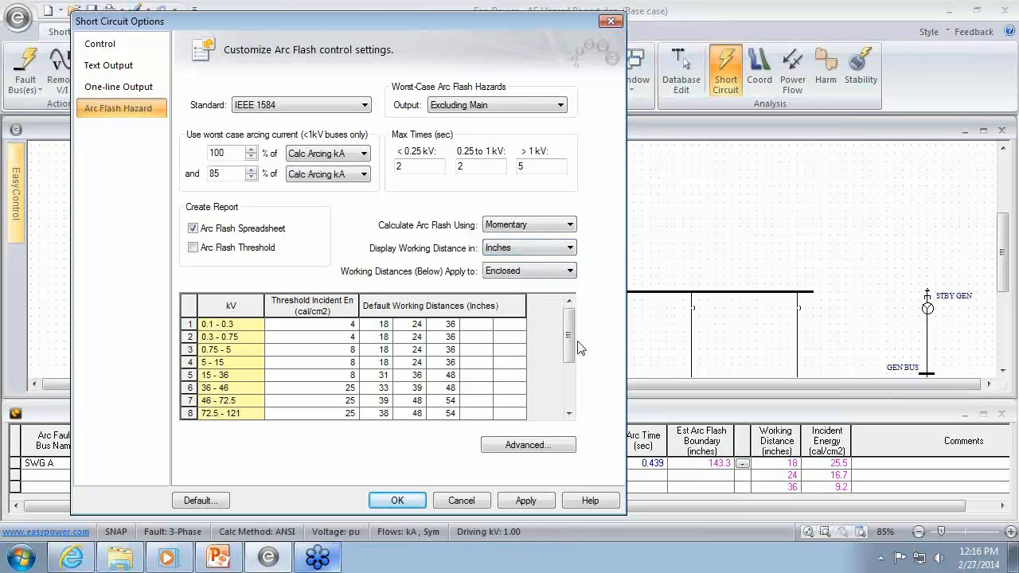
{"action": "left_click", "coordinate": [400, 502]}
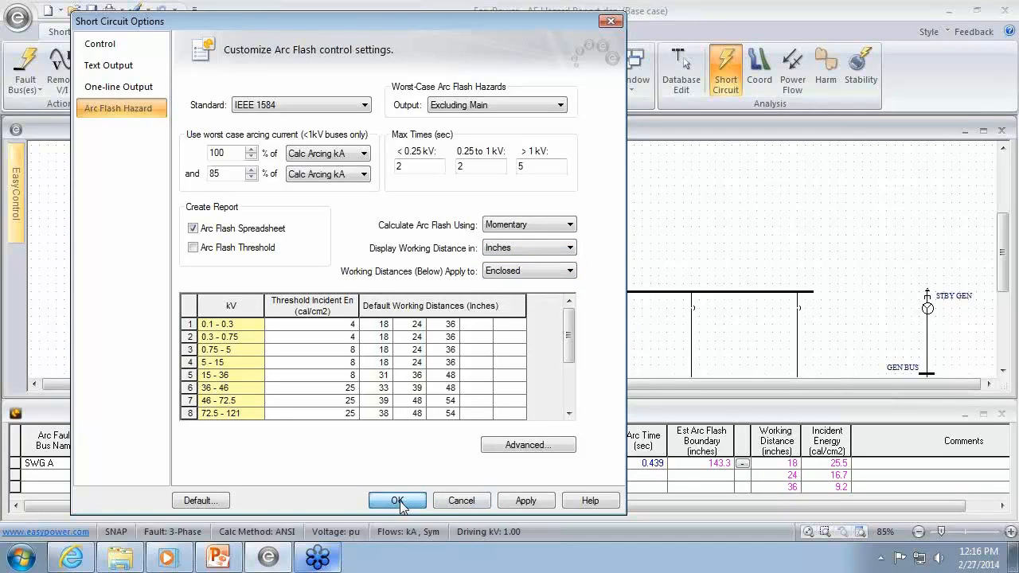
{"action": "left_click", "coordinate": [483, 501]}
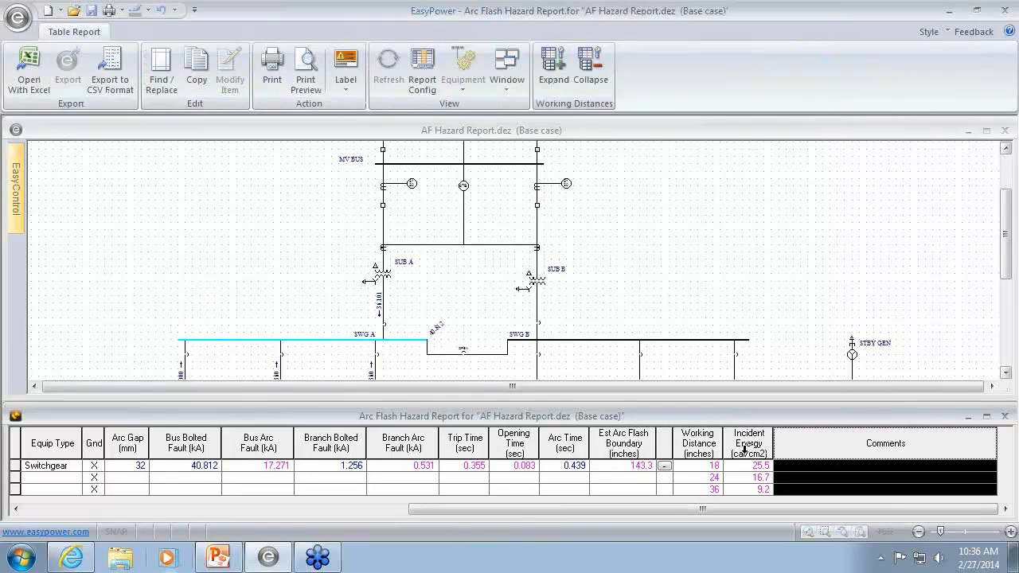
Step: Review the report's Comments column and set the PPE level to NFPA 70E 130.7(C)(16) in the advanced arc flash hazard options
{"action": "left_click", "coordinate": [875, 469]}
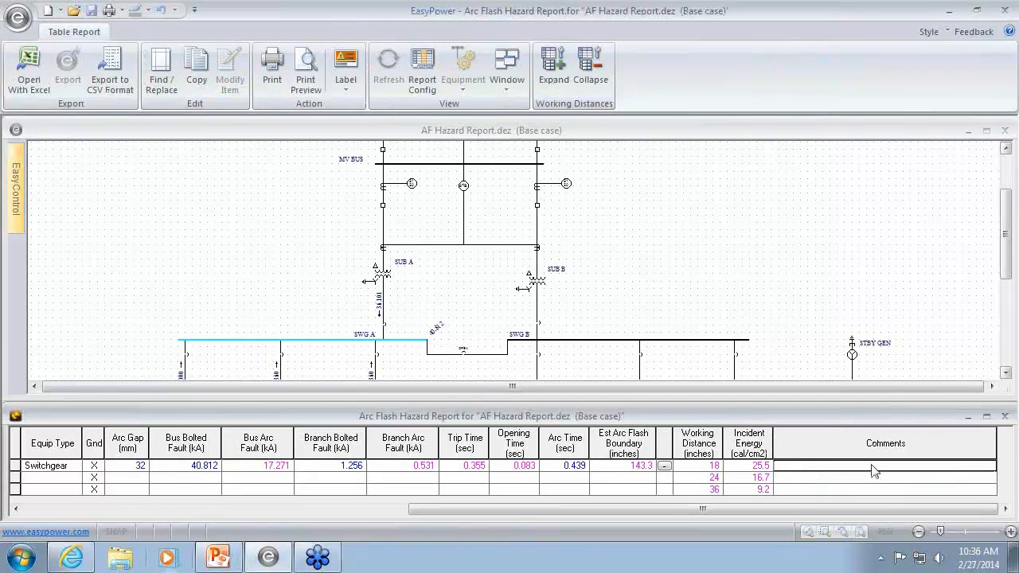
{"action": "left_click", "coordinate": [289, 282]}
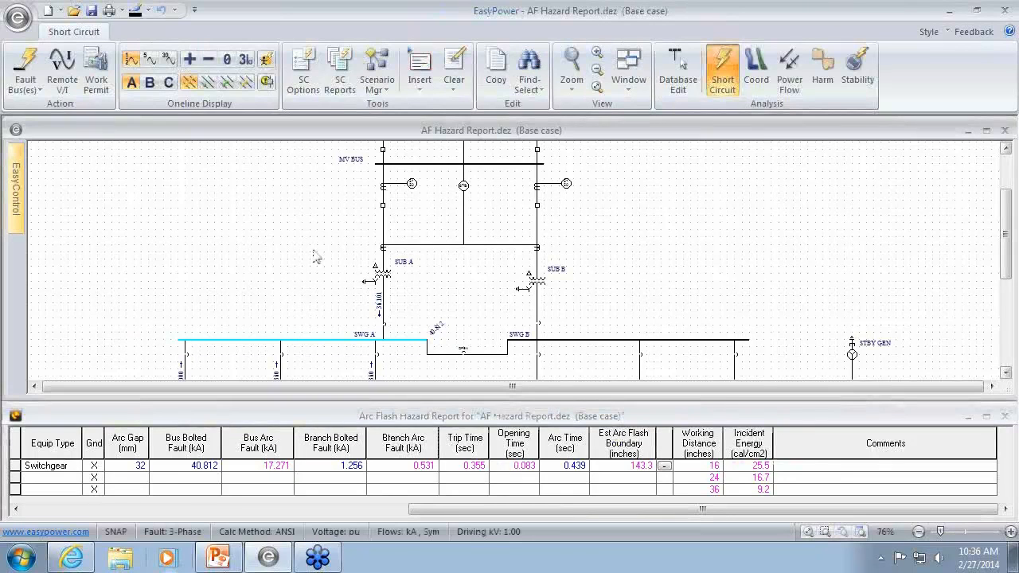
{"action": "left_click", "coordinate": [312, 94]}
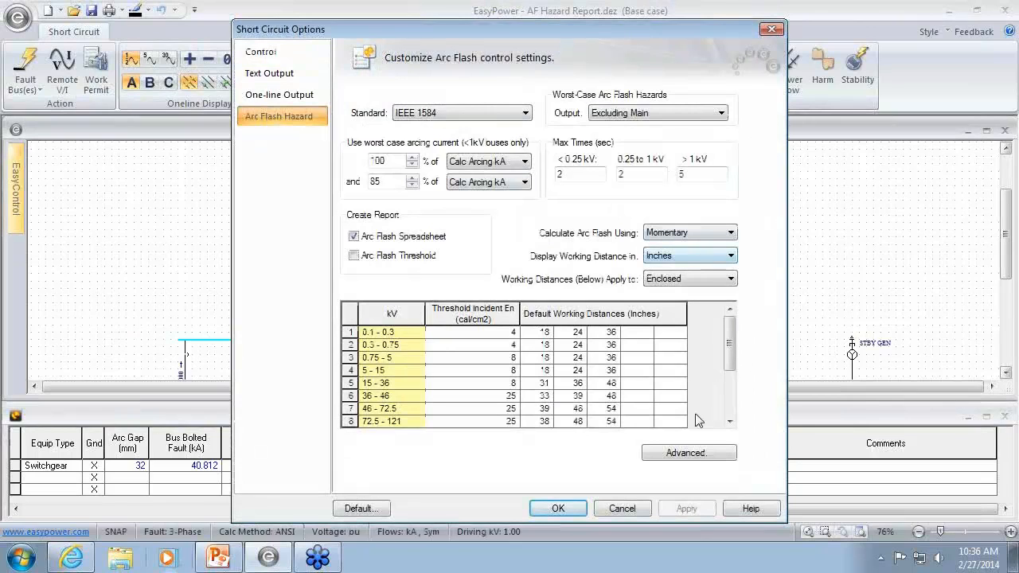
{"action": "left_click", "coordinate": [695, 454]}
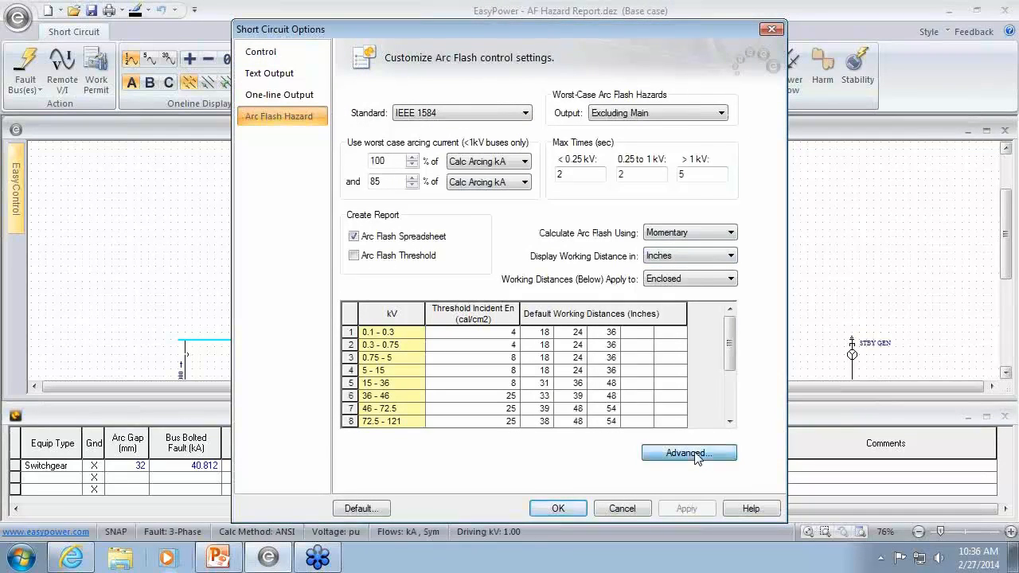
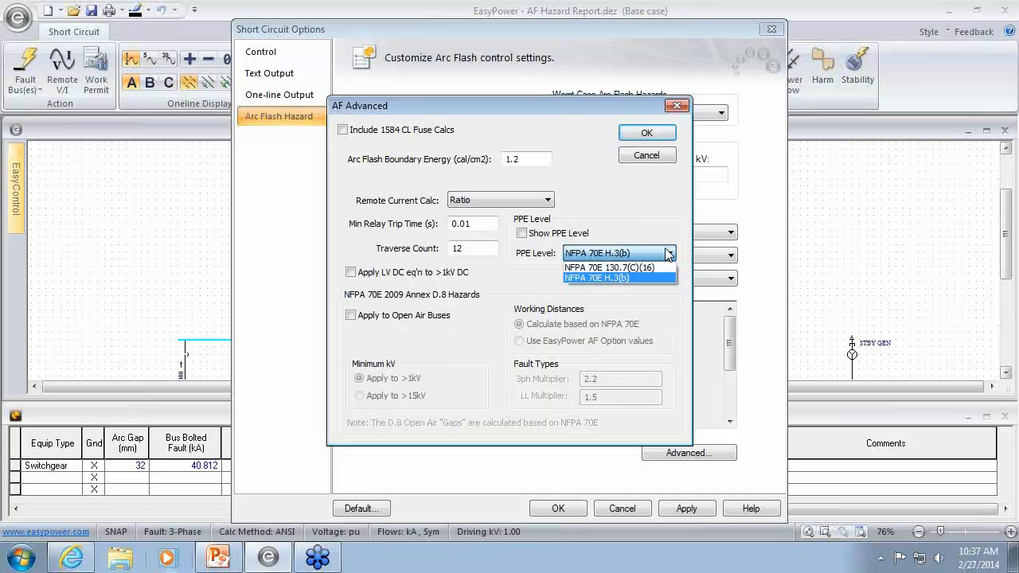
{"action": "left_click", "coordinate": [634, 268]}
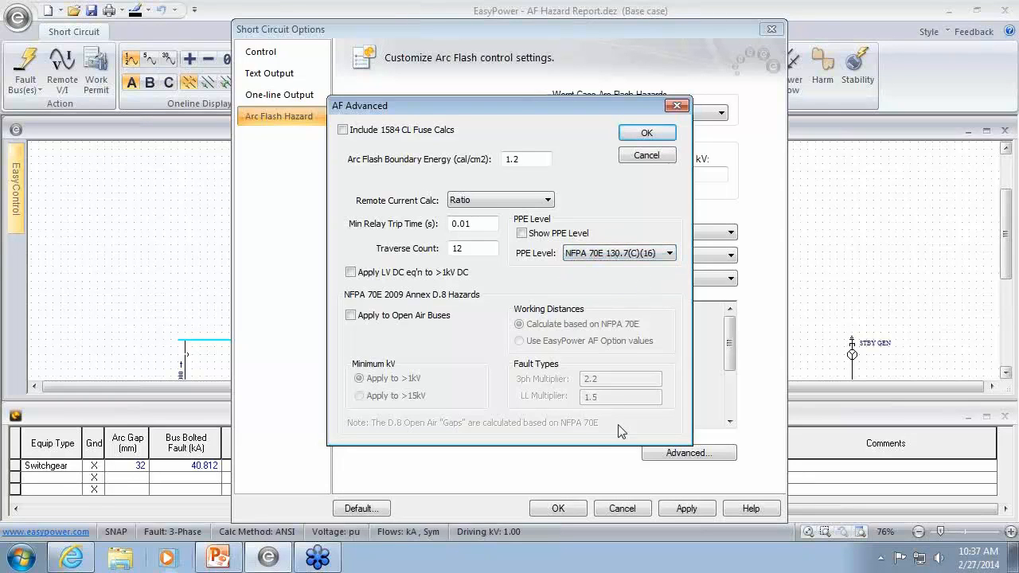
{"action": "left_click", "coordinate": [661, 135]}
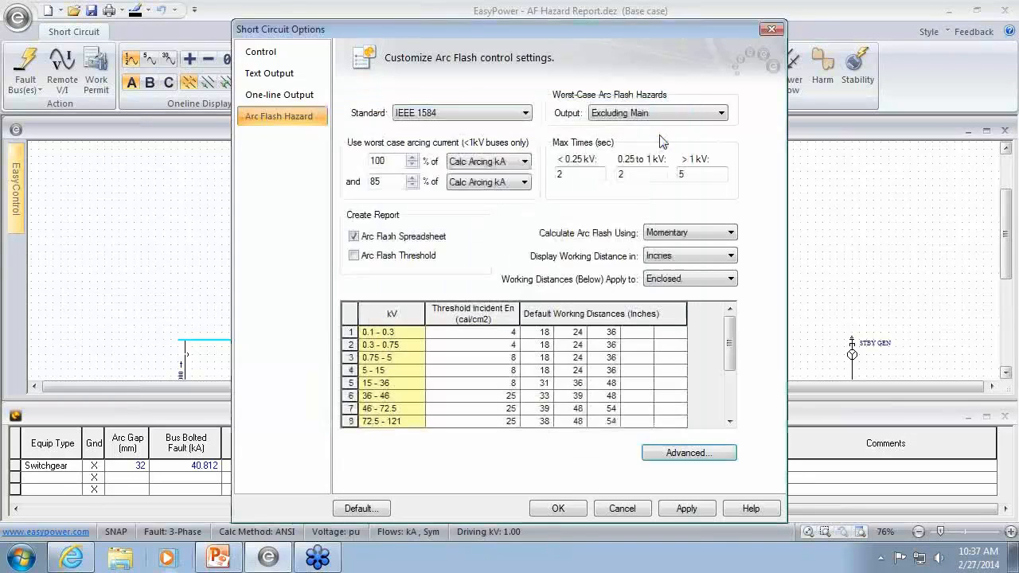
{"action": "left_click", "coordinate": [558, 508]}
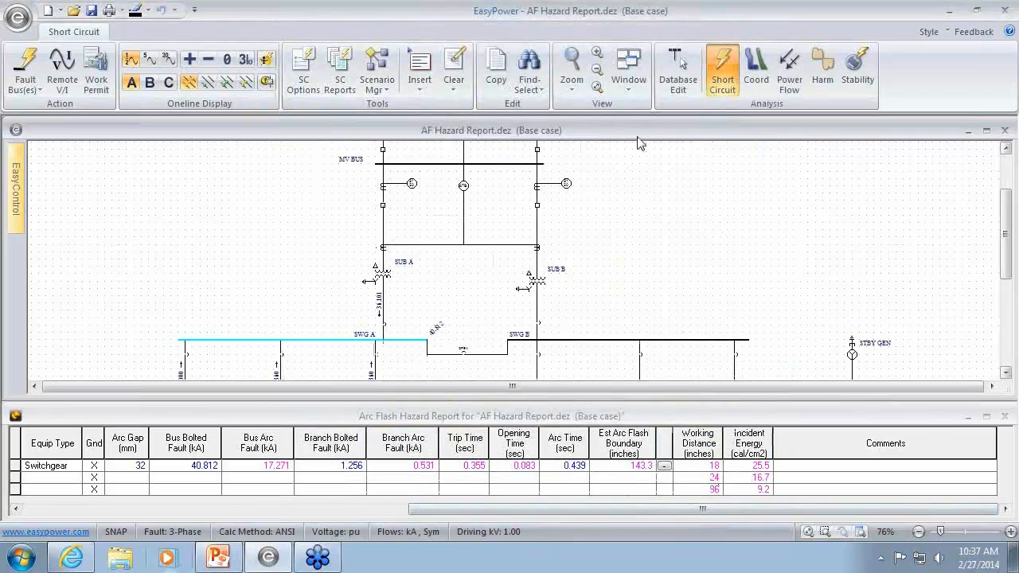
Step: Turn on Show PPE Level in the advanced arc flash options and examine the required clothing class for SWG A in the report
{"action": "left_click", "coordinate": [303, 87]}
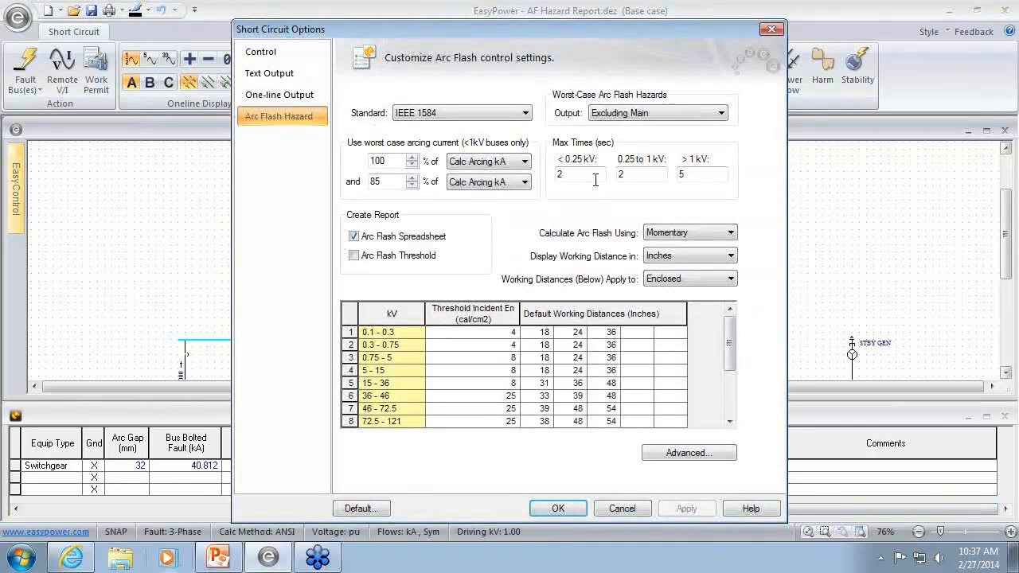
{"action": "left_click", "coordinate": [706, 454]}
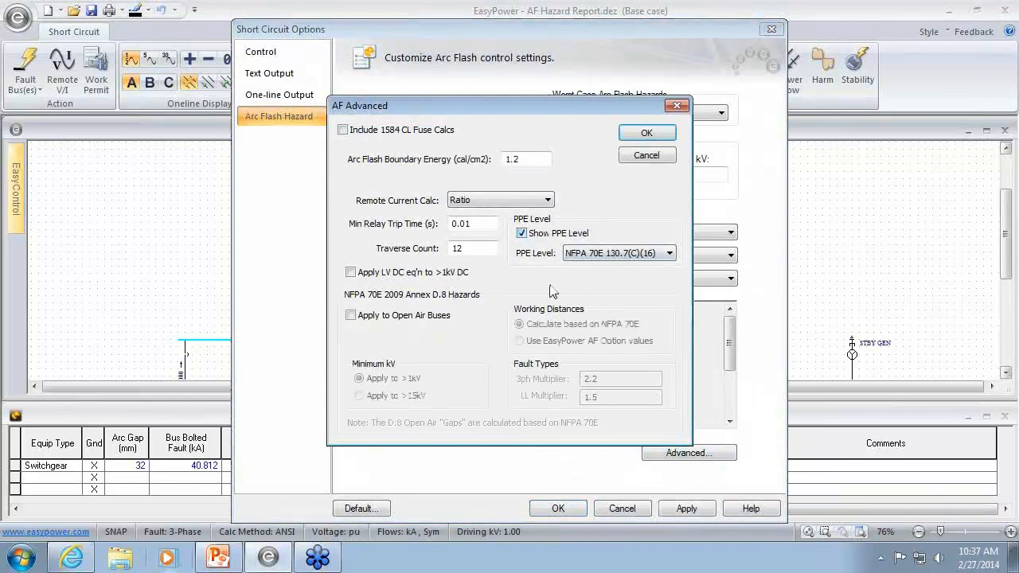
{"action": "left_click", "coordinate": [658, 134]}
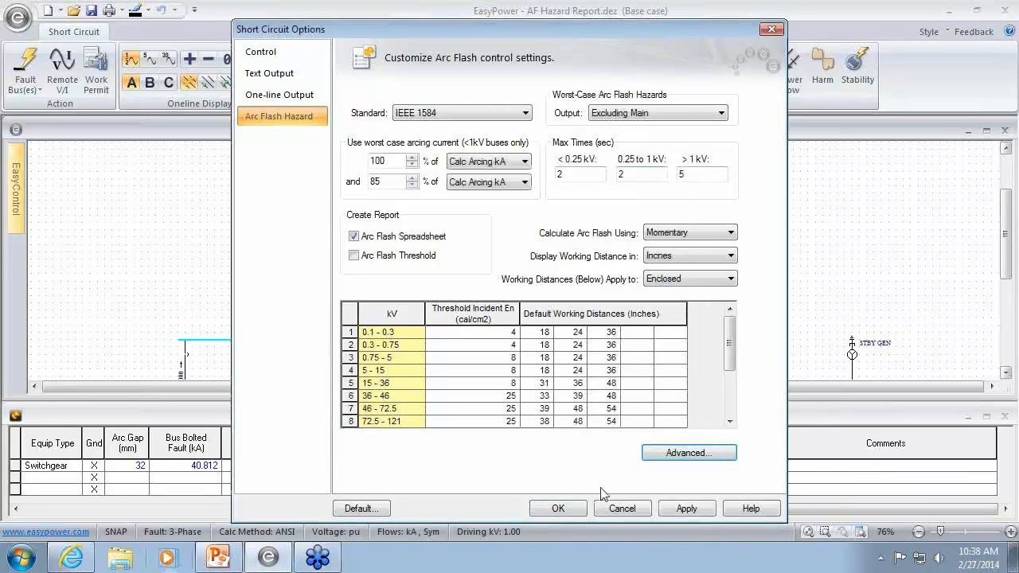
{"action": "left_click", "coordinate": [569, 508]}
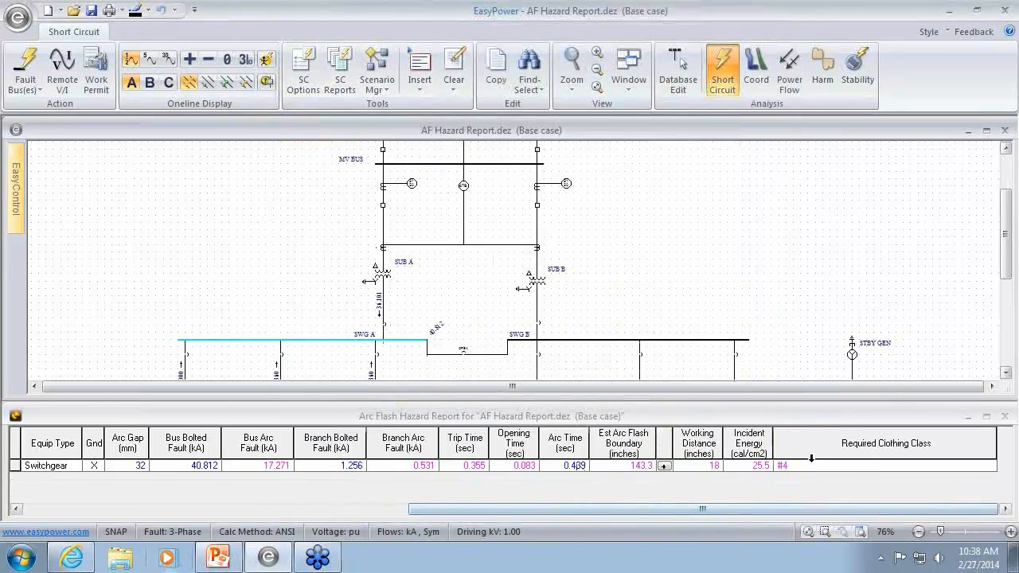
{"action": "left_click", "coordinate": [797, 469]}
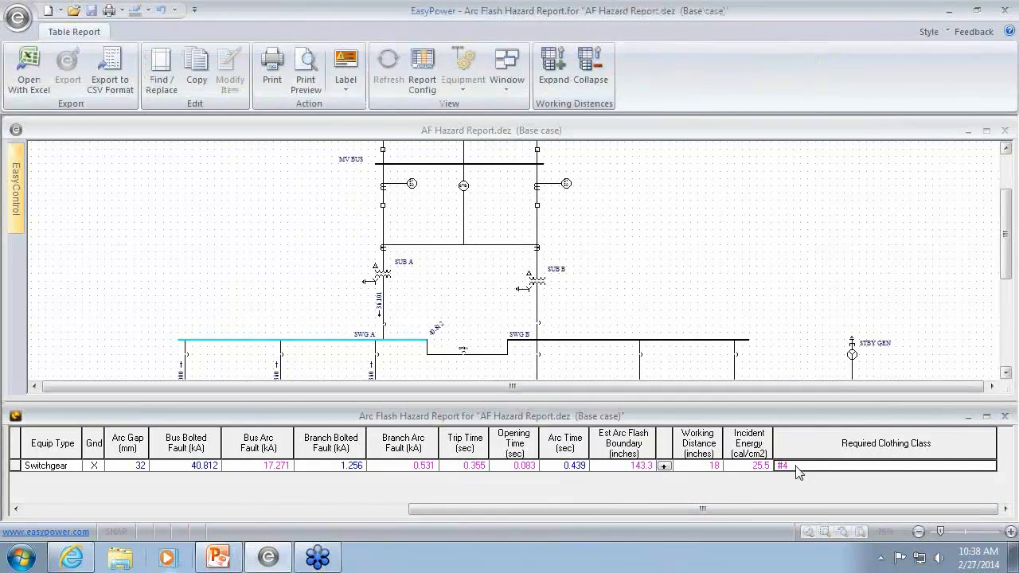
{"action": "left_click", "coordinate": [422, 73]}
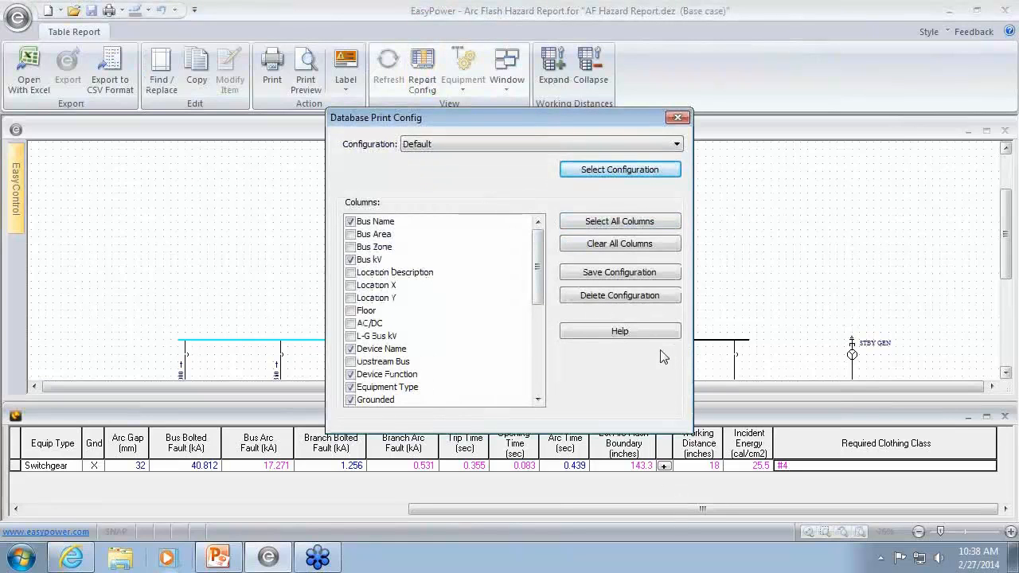
{"action": "key", "text": "Escape"}
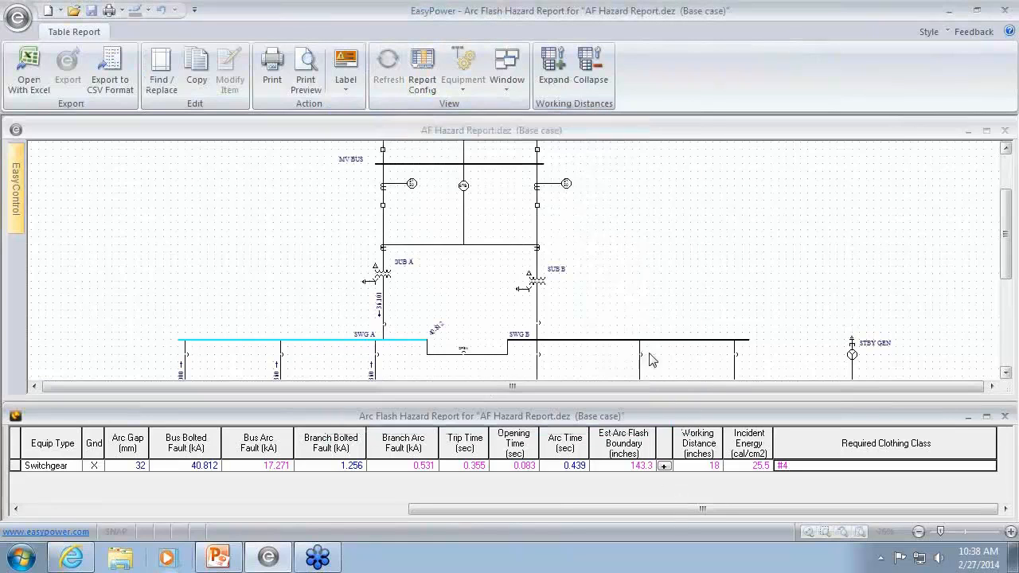
Step: Set the PPE level to NFPA 70E H.3(b) in the advanced arc flash options and turn off Show PPE Level
{"action": "left_click", "coordinate": [390, 126]}
{"action": "left_click", "coordinate": [304, 72]}
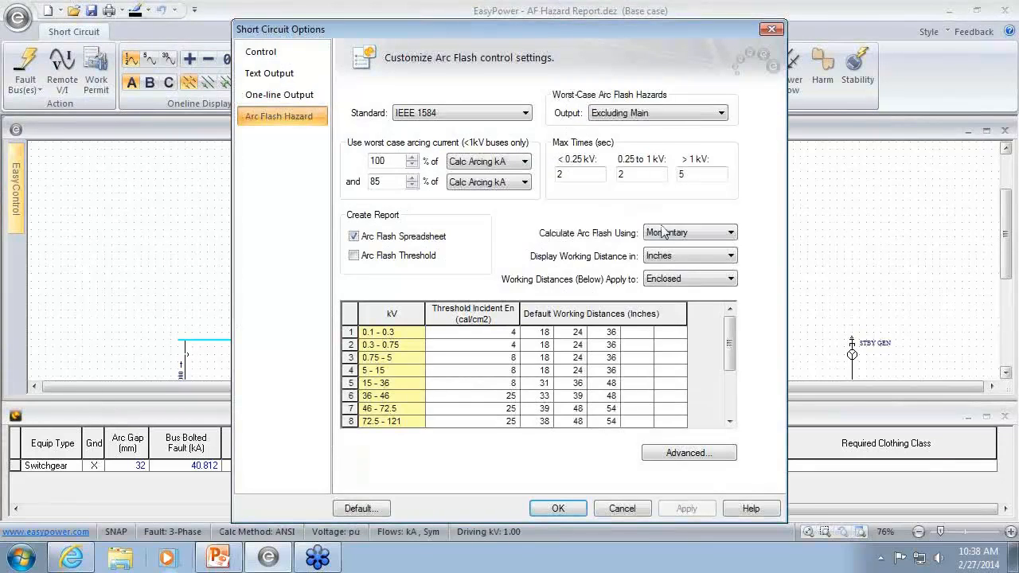
{"action": "left_click", "coordinate": [659, 457]}
{"action": "left_click", "coordinate": [634, 253]}
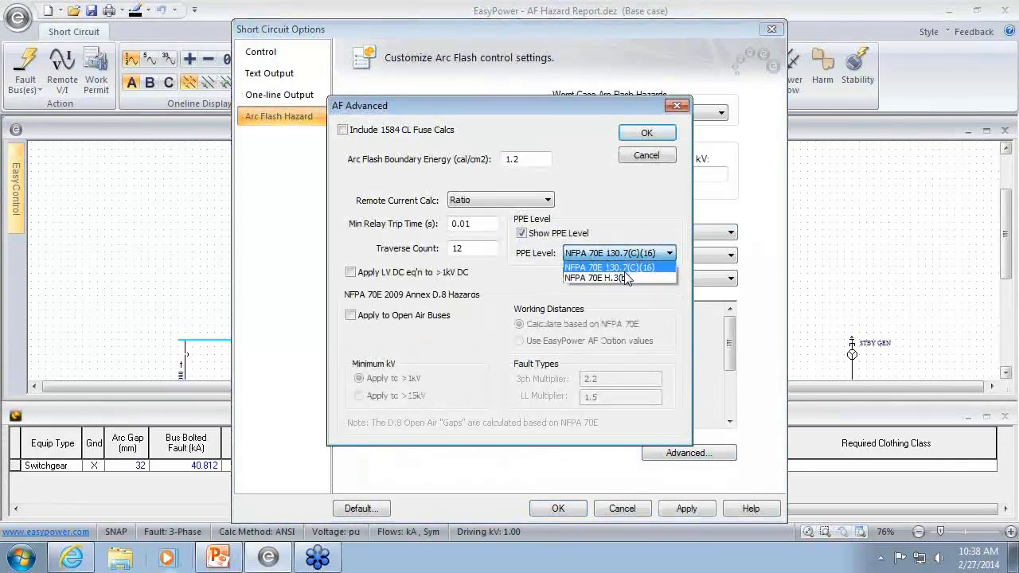
{"action": "left_click", "coordinate": [625, 279]}
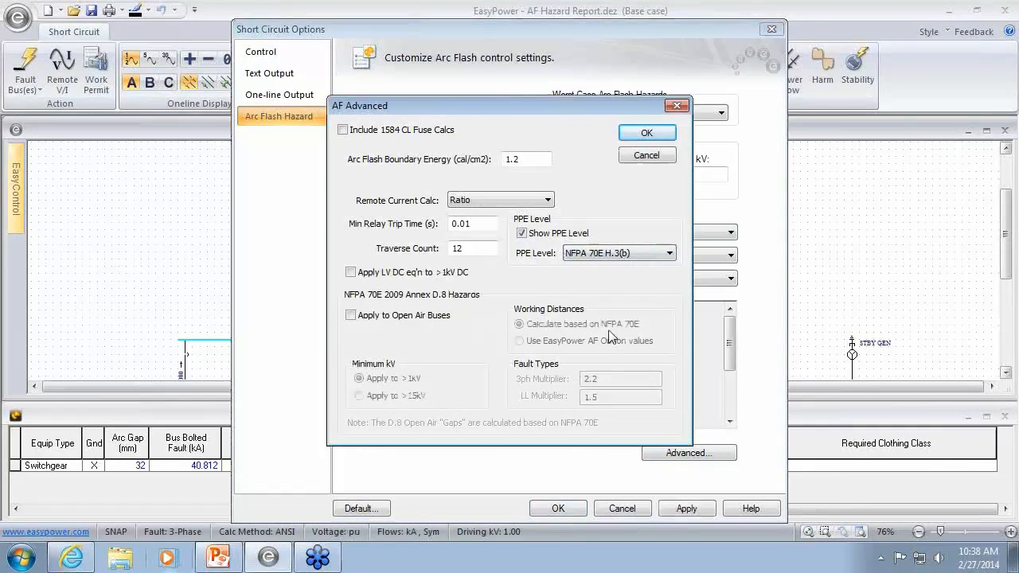
{"action": "left_click", "coordinate": [521, 233]}
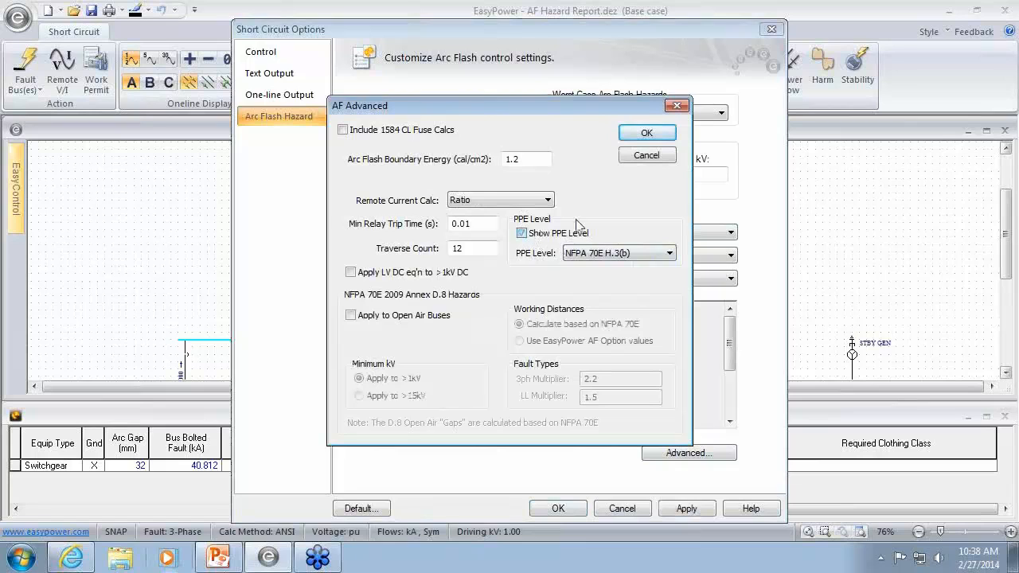
{"action": "left_click", "coordinate": [648, 133]}
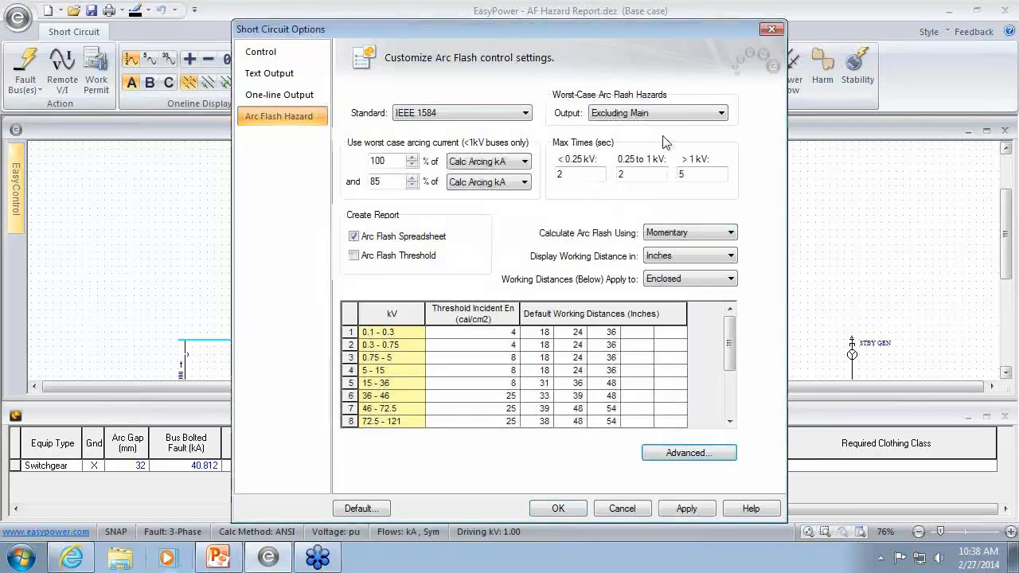
{"action": "left_click", "coordinate": [565, 515]}
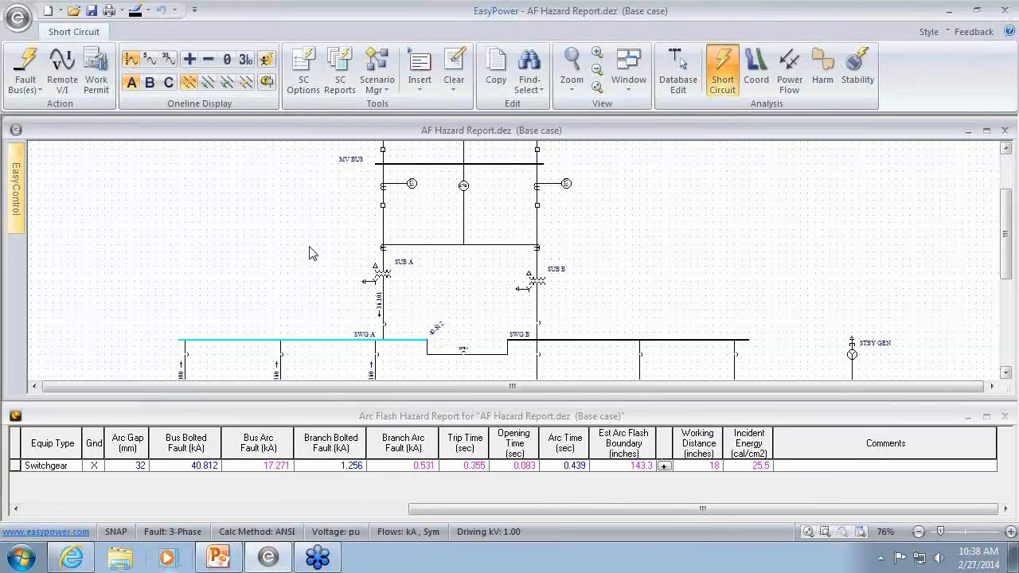
Step: Compare the PPE levels for NFPA 70E 130.7(C)(16) and H.3(b) in the stdlib device library, then close the library
{"action": "left_click", "coordinate": [16, 20]}
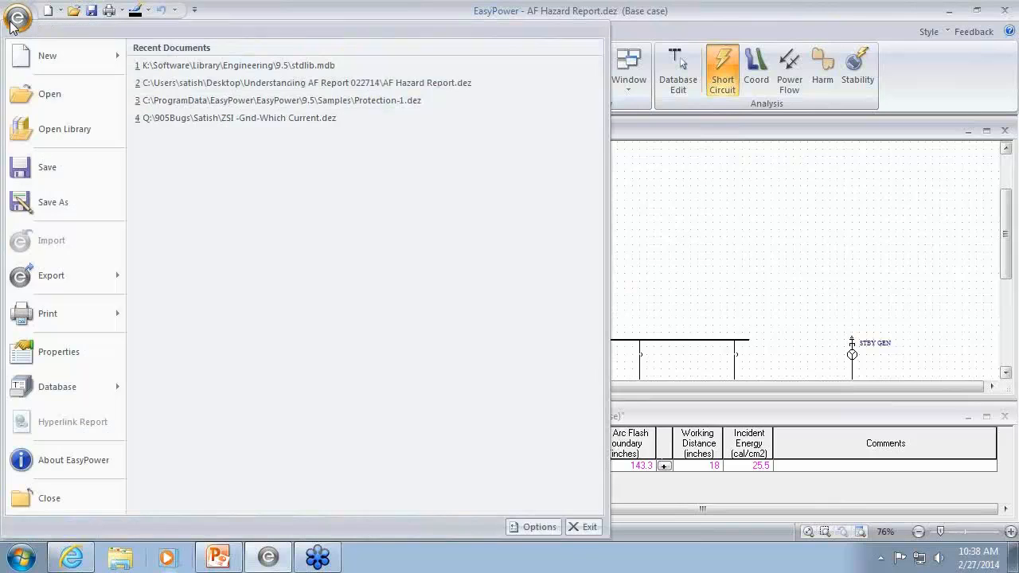
{"action": "left_click", "coordinate": [729, 266]}
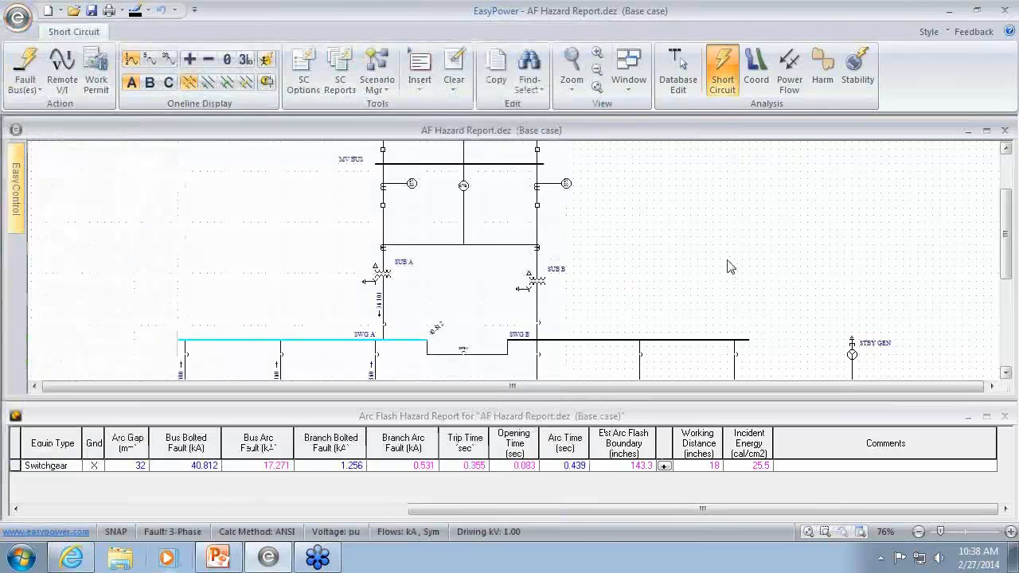
{"action": "left_click", "coordinate": [639, 74]}
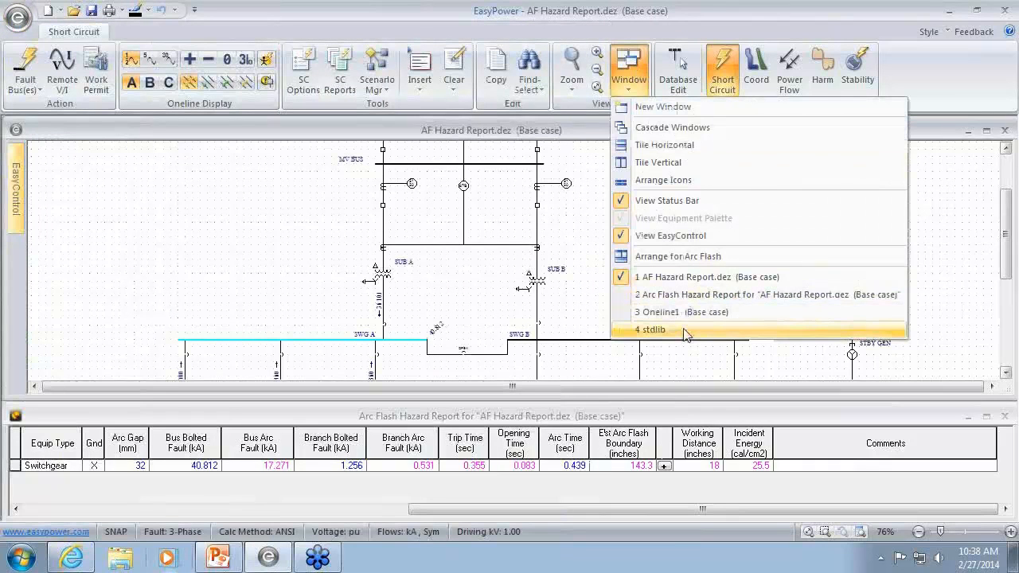
{"action": "left_click", "coordinate": [685, 332]}
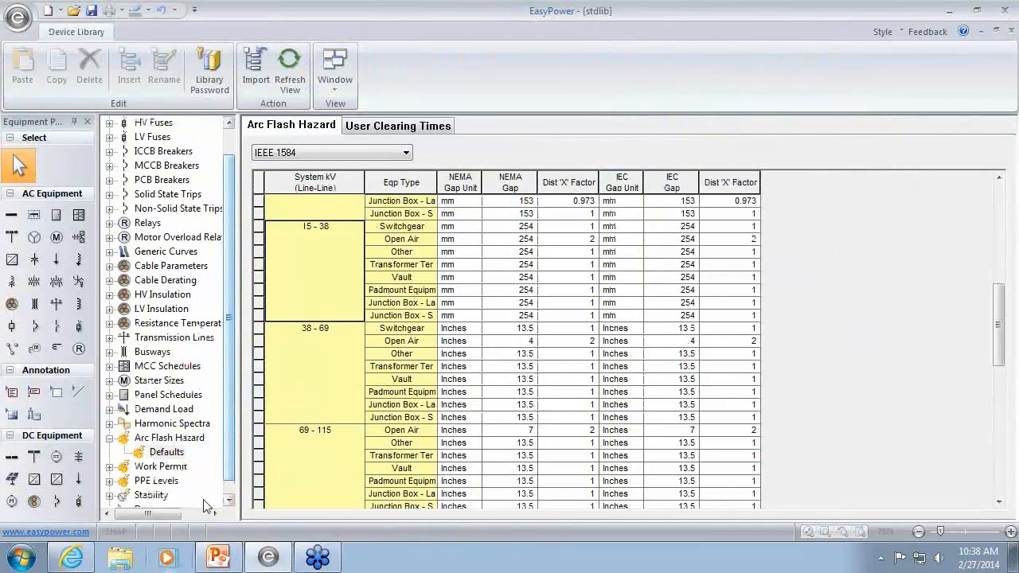
{"action": "left_click", "coordinate": [109, 481]}
{"action": "left_click", "coordinate": [162, 495]}
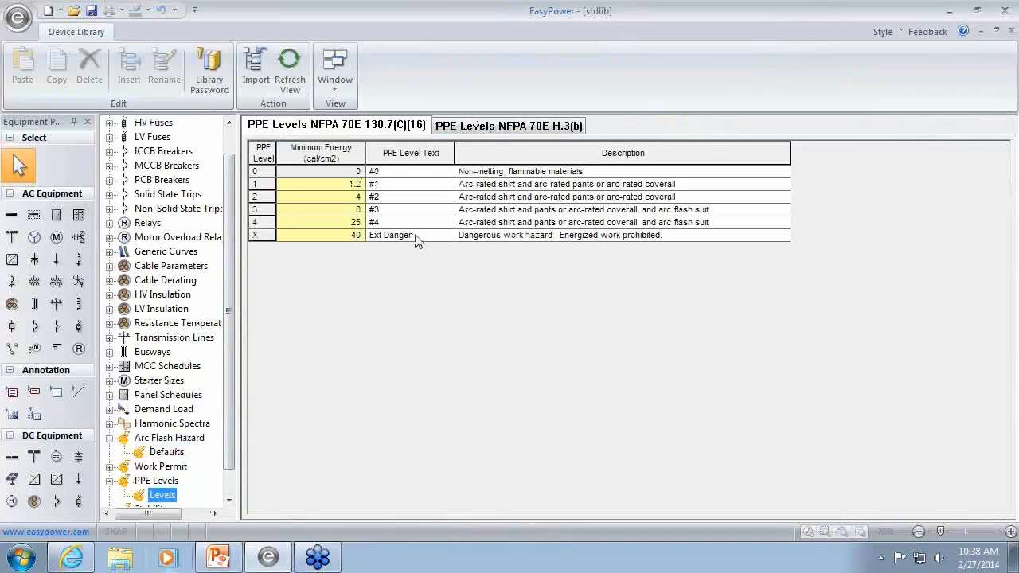
{"action": "left_click", "coordinate": [494, 129]}
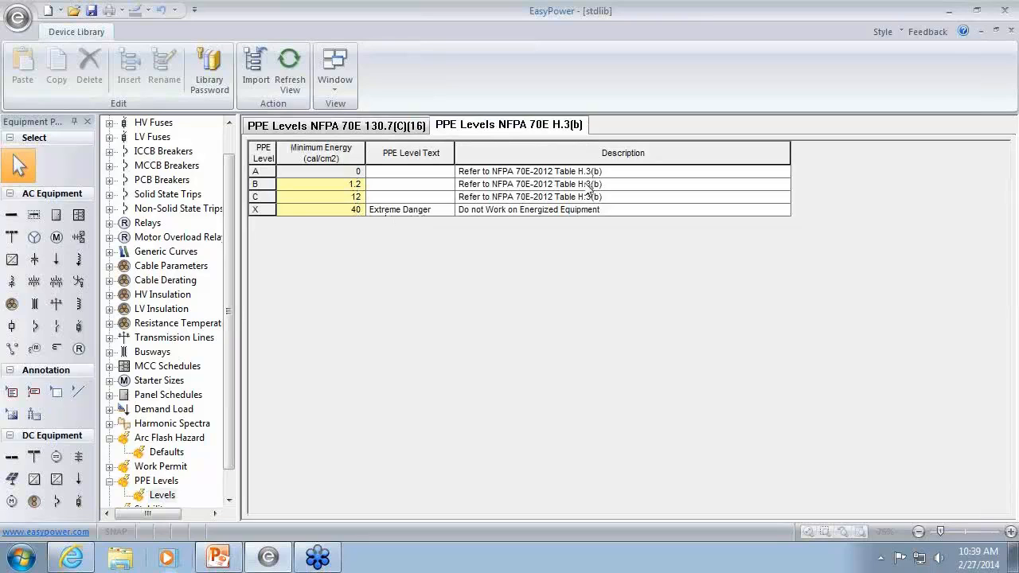
{"action": "left_click", "coordinate": [394, 129]}
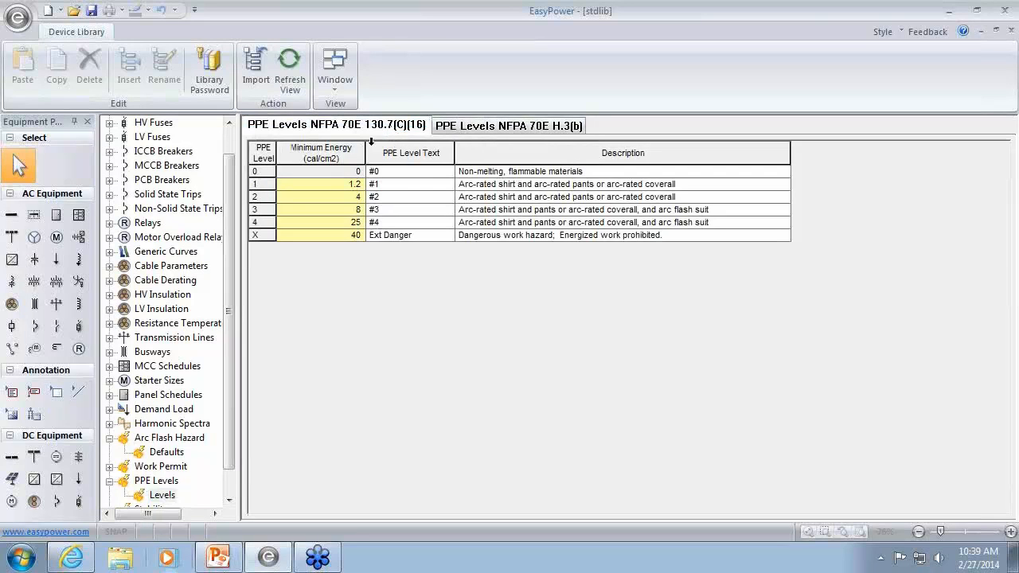
{"action": "left_click", "coordinate": [1009, 32]}
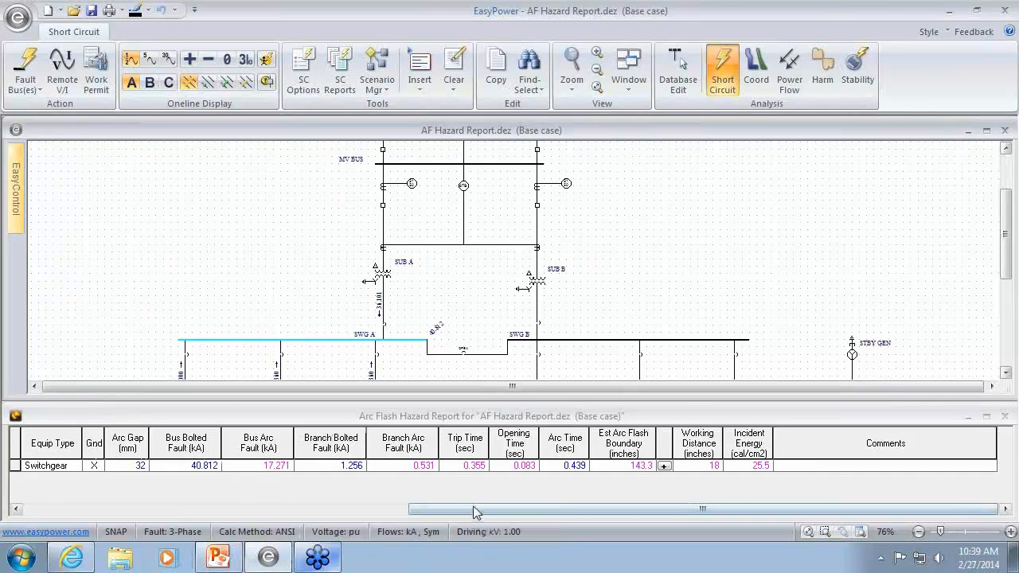
Step: Apply the (All Columns) configuration to the arc flash hazard report
{"action": "left_click_drag", "start_coordinate": [474, 515], "coordinate": [90, 515]}
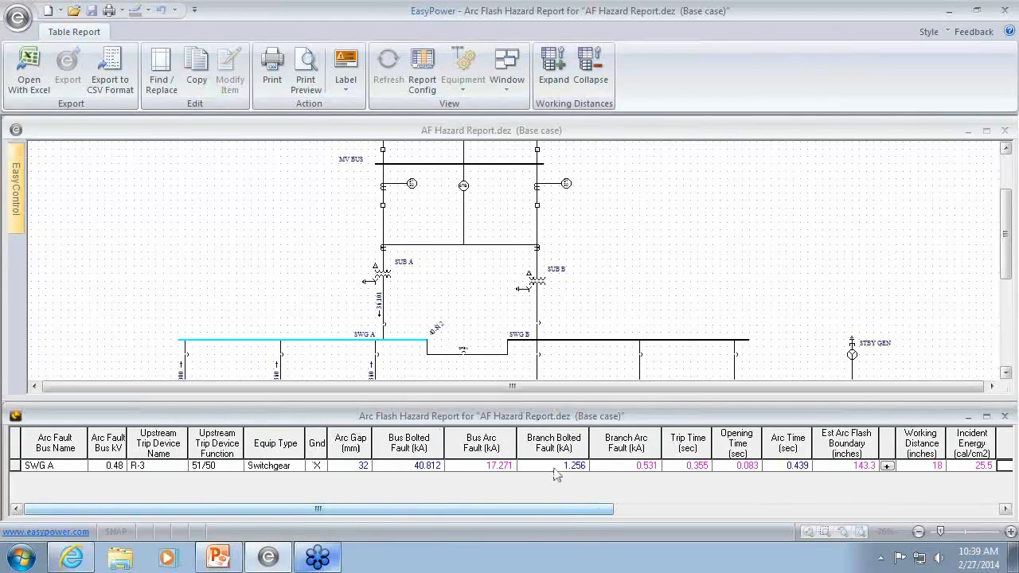
{"action": "left_click", "coordinate": [422, 71]}
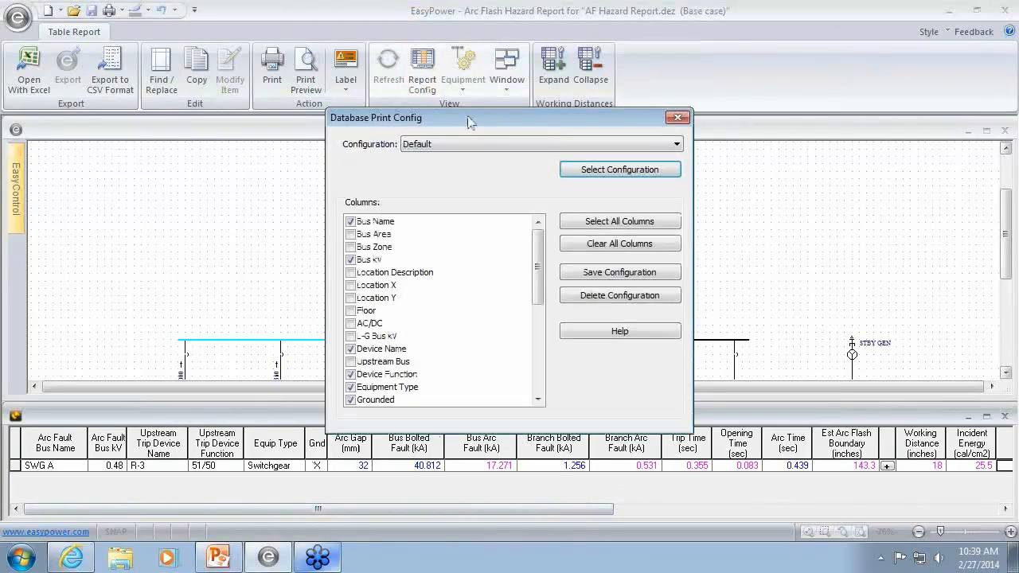
{"action": "mouse_move", "coordinate": [537, 267]}
{"action": "left_mouse_down"}
{"action": "mouse_move", "coordinate": [544, 358]}
{"action": "mouse_move", "coordinate": [539, 247]}
{"action": "left_mouse_up"}
{"action": "left_click", "coordinate": [503, 142]}
{"action": "scroll", "coordinate": [503, 155], "scroll_direction": "up", "scroll_amount": 1}
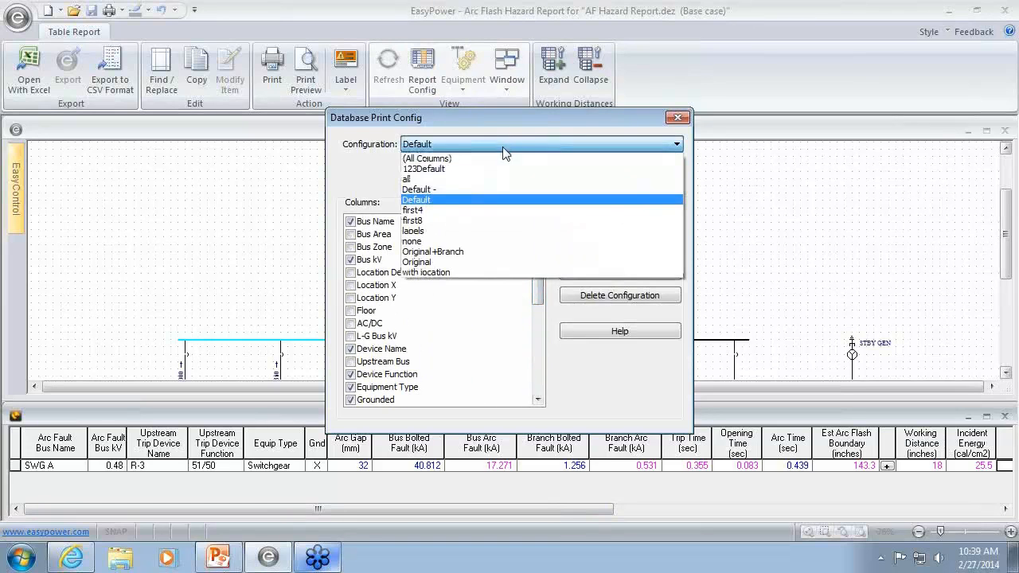
{"action": "left_click", "coordinate": [503, 155]}
{"action": "left_click", "coordinate": [605, 171]}
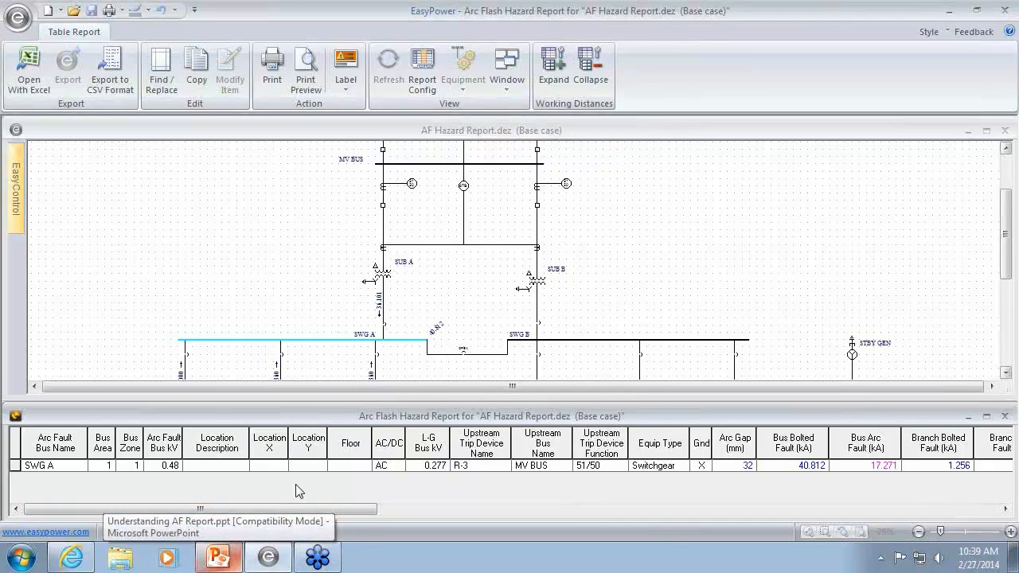
Step: Examine SWG A's area, zone and location fields in its bus data alongside the matching report columns, then close it unchanged
{"action": "right_click", "coordinate": [316, 348]}
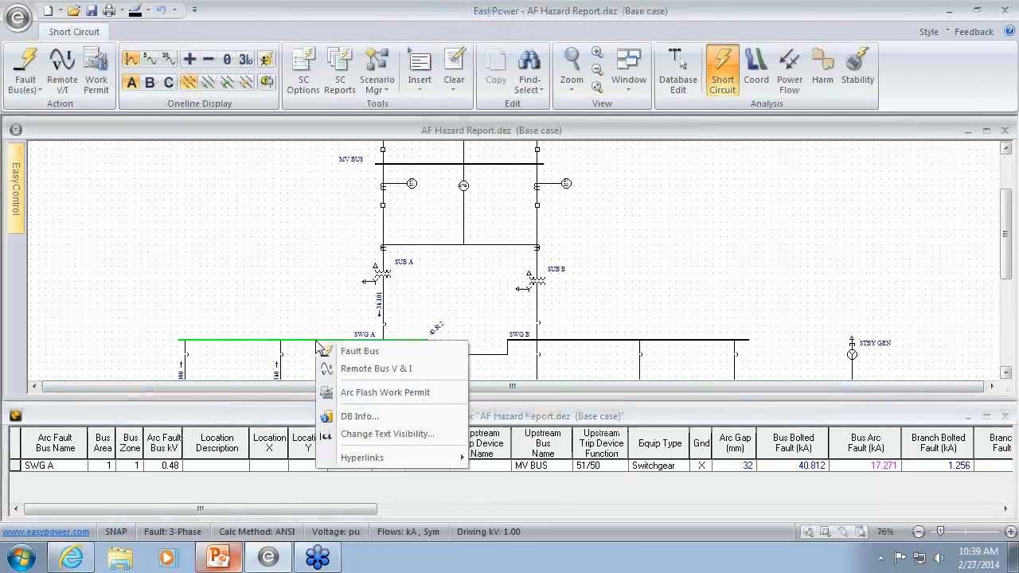
{"action": "left_click", "coordinate": [380, 418]}
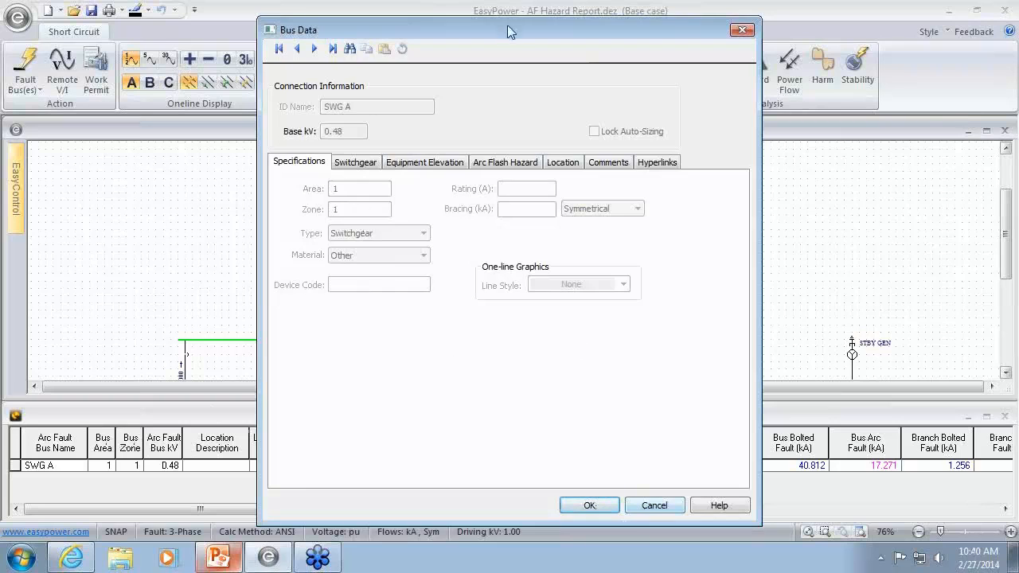
{"action": "left_click_drag", "start_coordinate": [510, 27], "coordinate": [759, 22]}
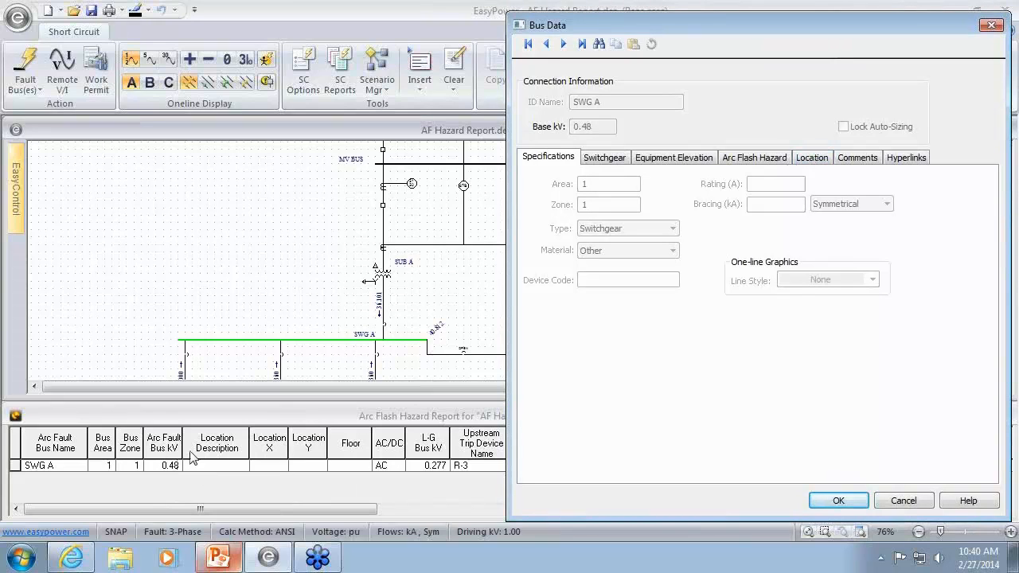
{"action": "left_click", "coordinate": [826, 159]}
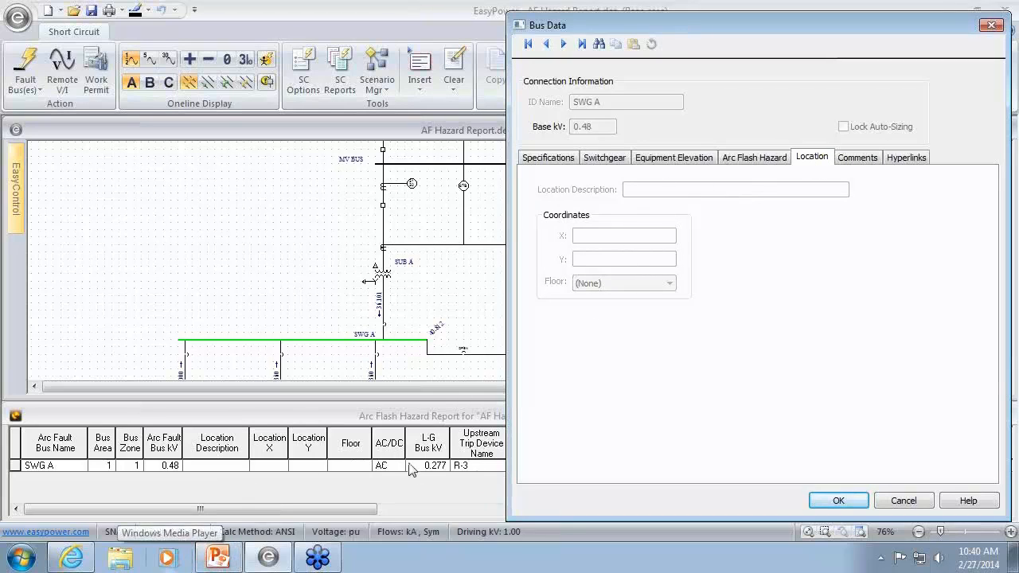
{"action": "left_click", "coordinate": [886, 505]}
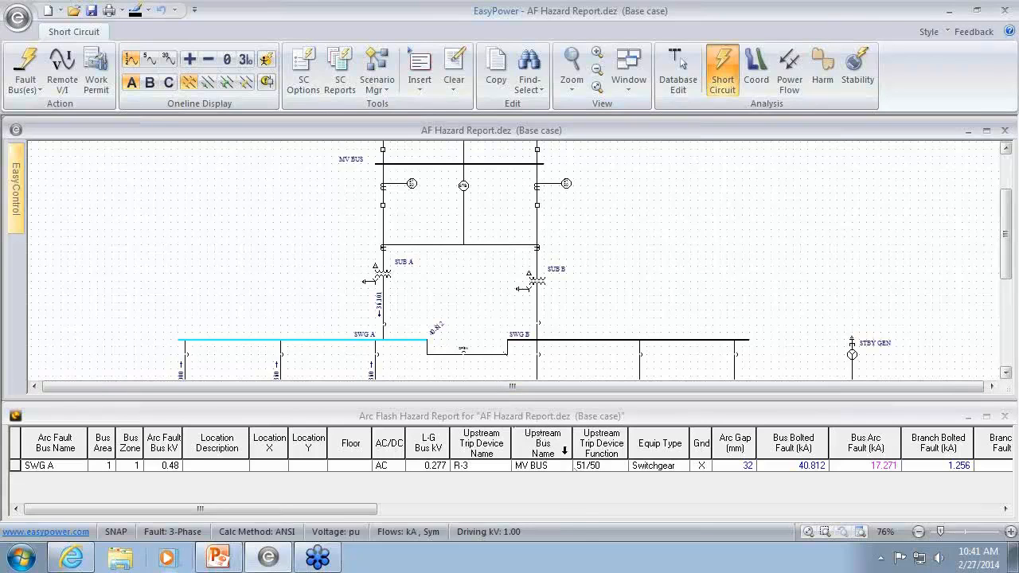
Step: Examine the report's remaining columns through Label Comment, narrowing the Comments column
{"action": "left_click_drag", "start_coordinate": [373, 510], "coordinate": [575, 517]}
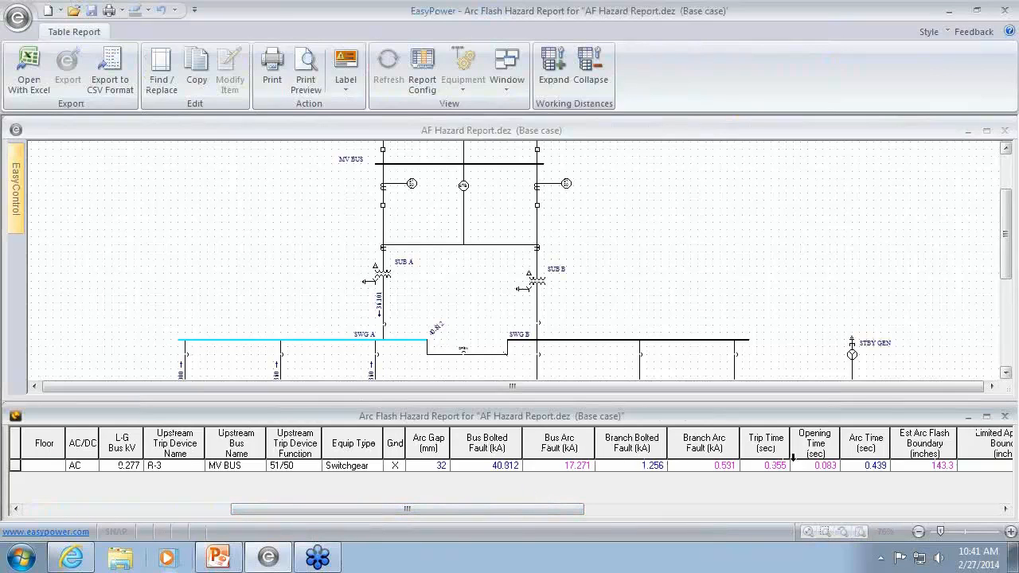
{"action": "left_click_drag", "start_coordinate": [582, 513], "coordinate": [814, 527]}
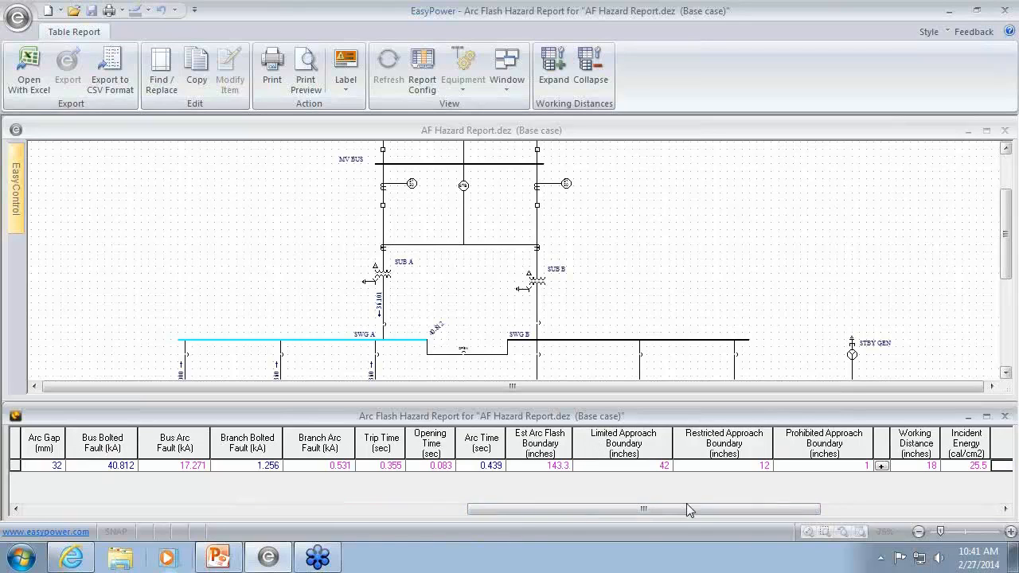
{"action": "left_click_drag", "start_coordinate": [646, 511], "coordinate": [850, 511]}
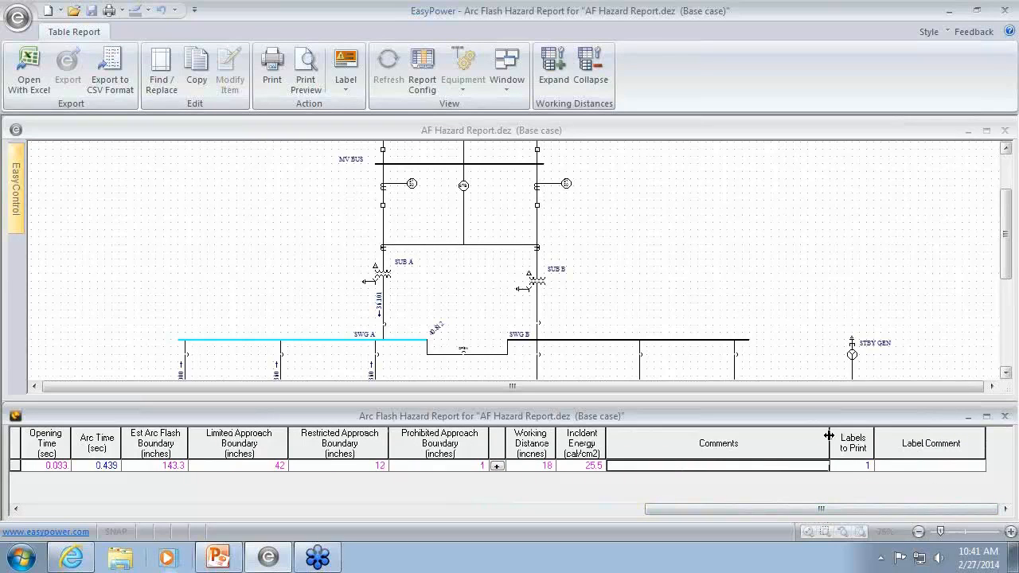
{"action": "left_click_drag", "start_coordinate": [829, 435], "coordinate": [667, 451]}
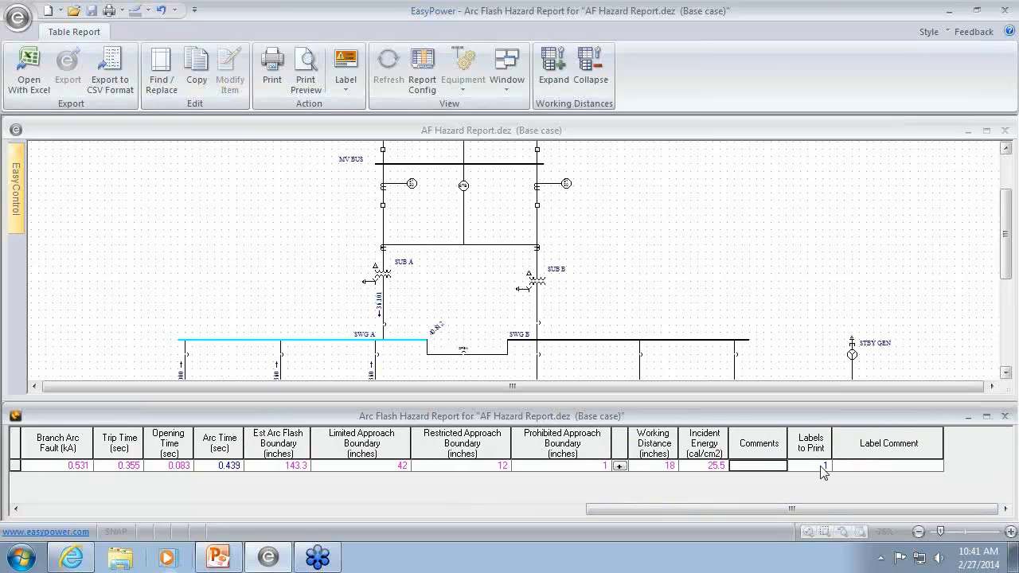
{"action": "left_click", "coordinate": [808, 466]}
Step: Examine the labeling fields in SWG A's arc flash hazard data, then close the bus data without changes
{"action": "right_click", "coordinate": [334, 343]}
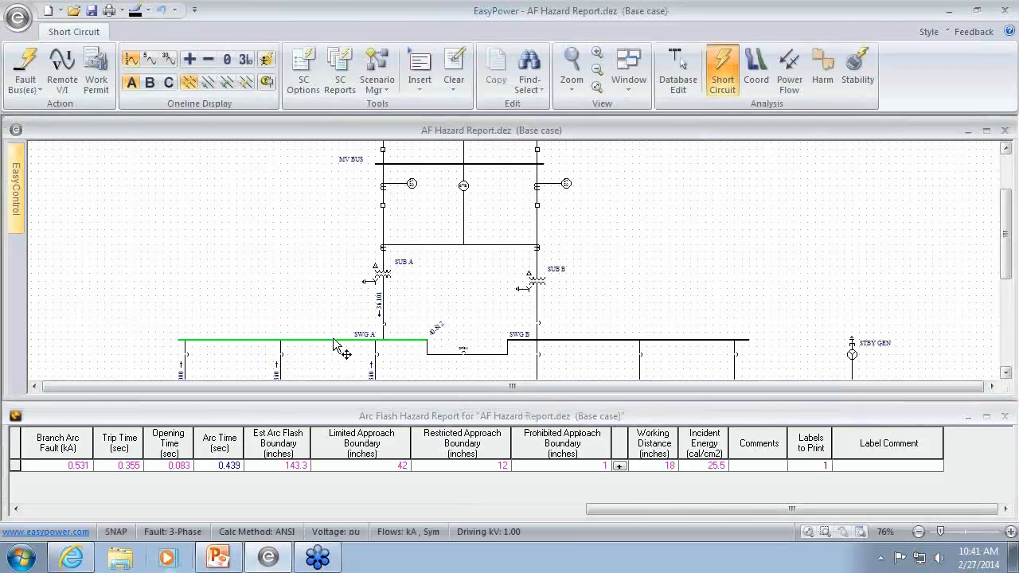
{"action": "left_click", "coordinate": [394, 418]}
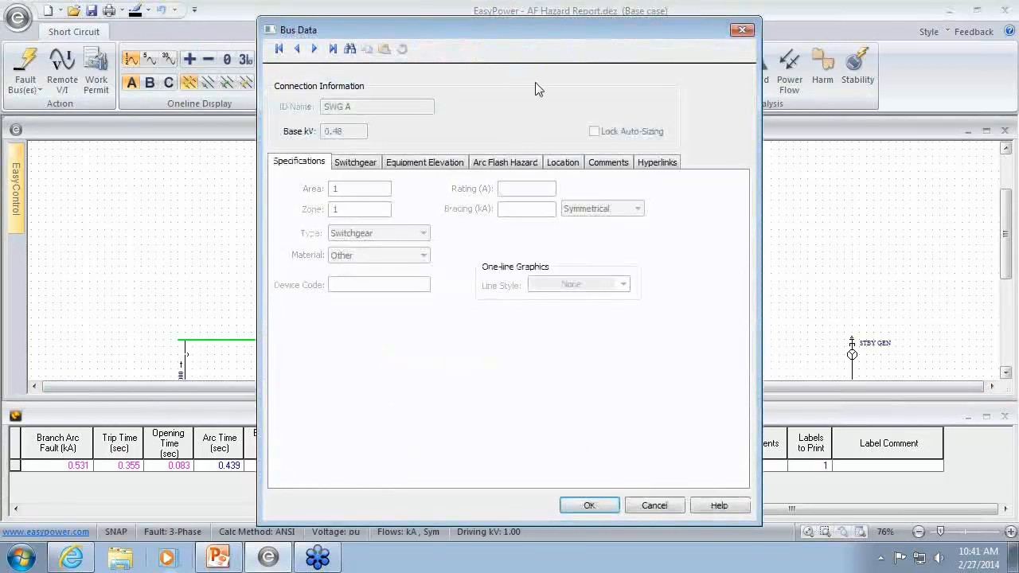
{"action": "left_click", "coordinate": [524, 164]}
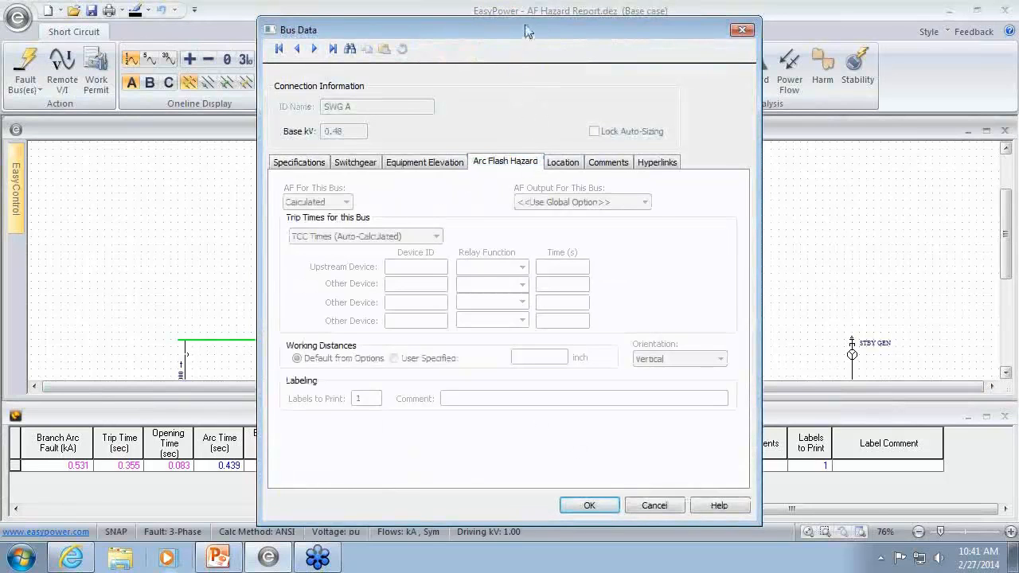
{"action": "left_click_drag", "start_coordinate": [526, 30], "coordinate": [322, 18]}
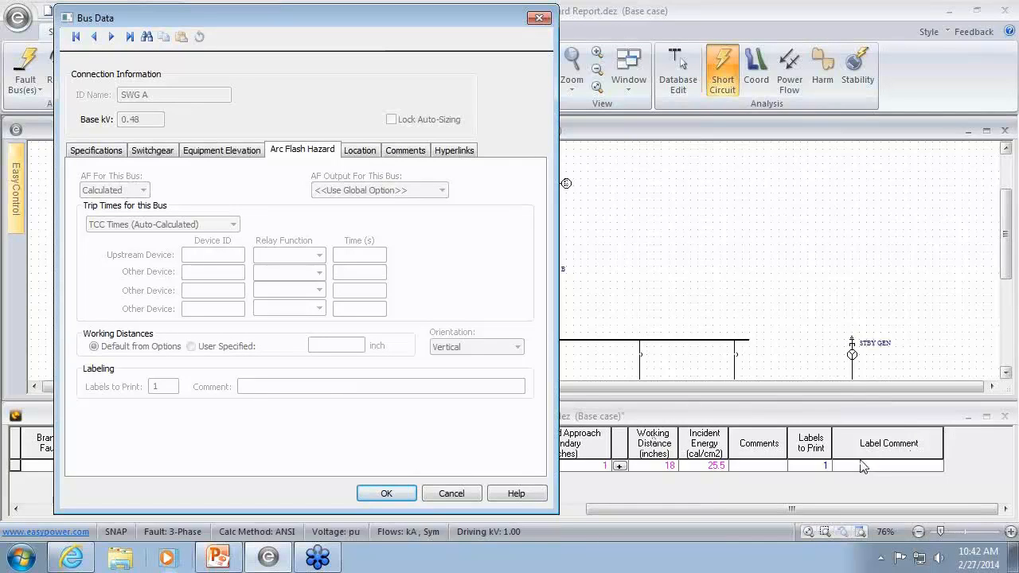
{"action": "left_click", "coordinate": [451, 493]}
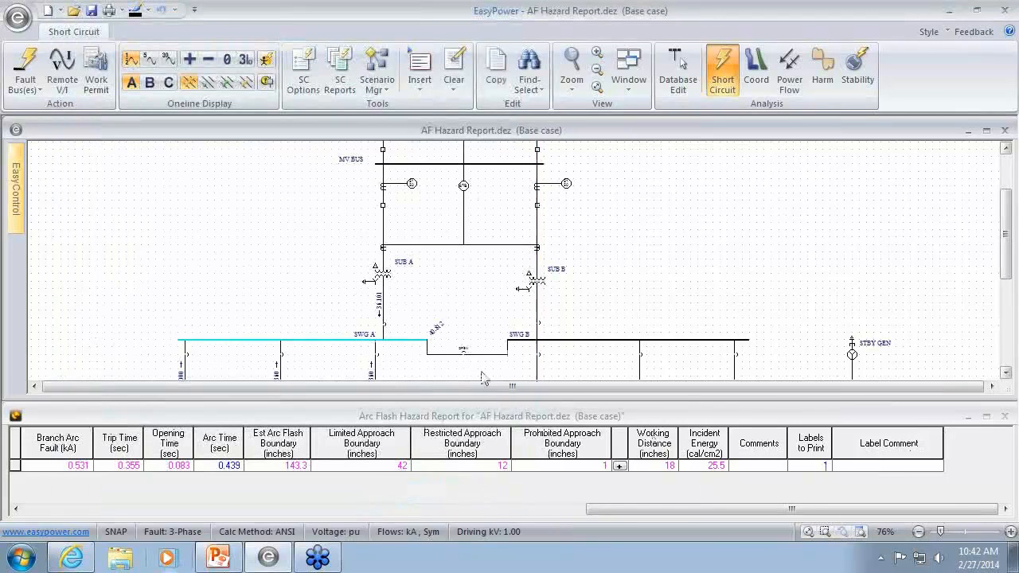
Step: Set SWG A's Labels to Print to 5 and its Label Comment to "Normal Operation" in the arc flash hazard report
{"action": "left_click", "coordinate": [805, 467]}
{"action": "left_click", "coordinate": [815, 470]}
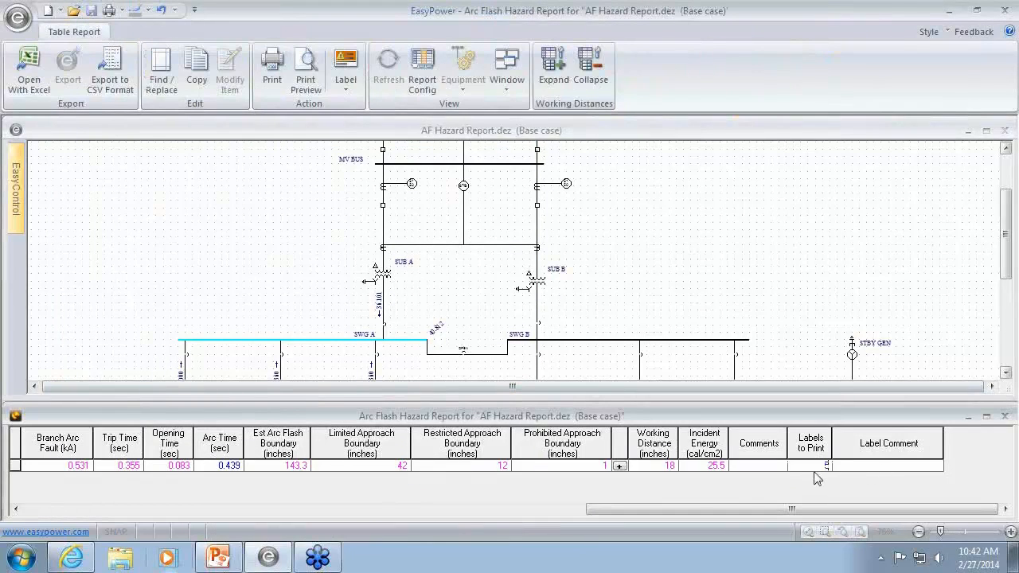
{"action": "type", "text": "5"}
{"action": "key", "text": "Tab"}
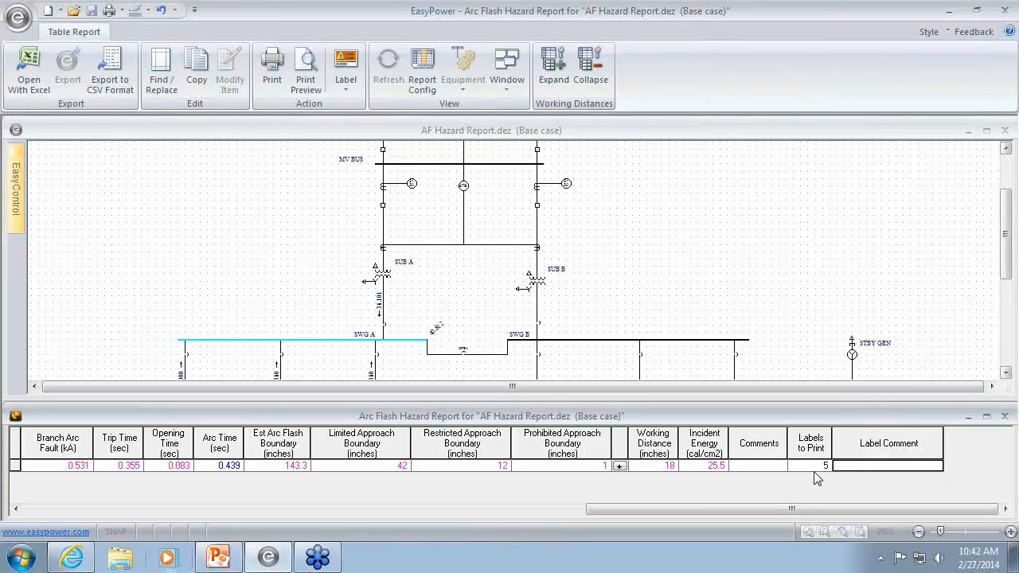
{"action": "type", "text": "Nprmal Operation"}
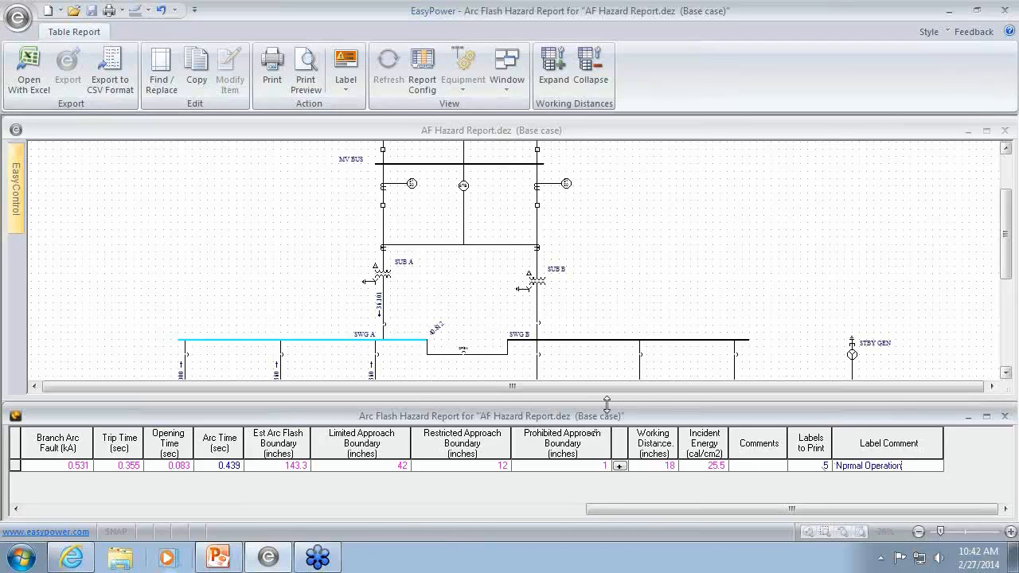
Step: Check SWG A's arc flash hazard data for the label count and comment entered in the report, then close it
{"action": "left_click", "coordinate": [356, 338]}
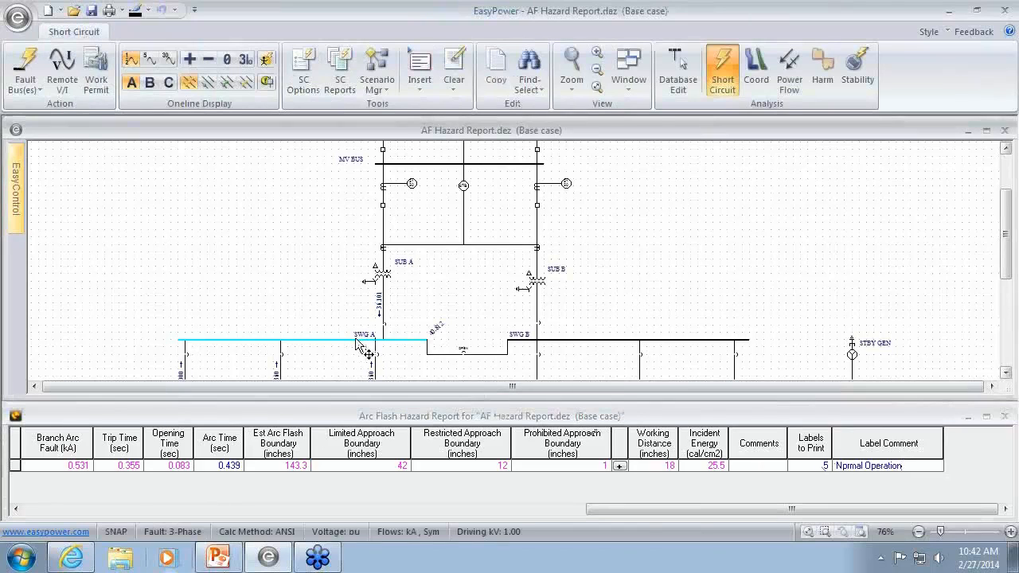
{"action": "right_click", "coordinate": [355, 339]}
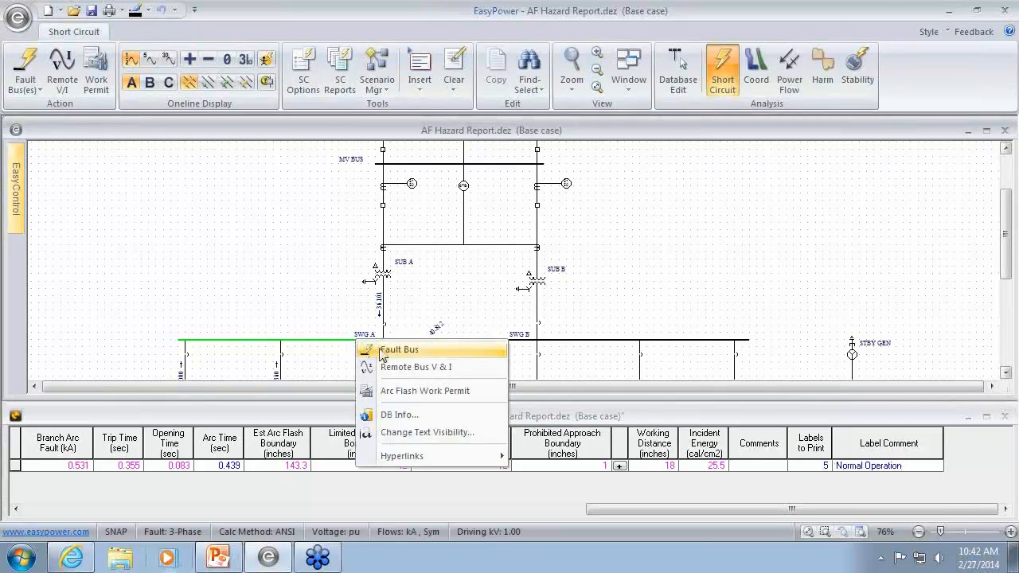
{"action": "left_click", "coordinate": [394, 415]}
{"action": "left_click", "coordinate": [502, 163]}
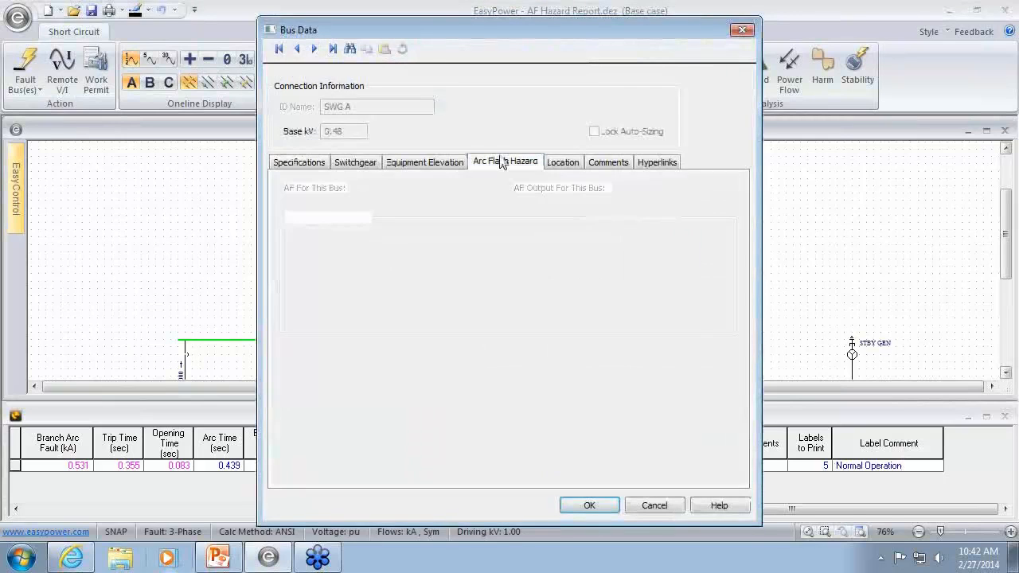
{"action": "left_click_drag", "start_coordinate": [496, 41], "coordinate": [251, 26]}
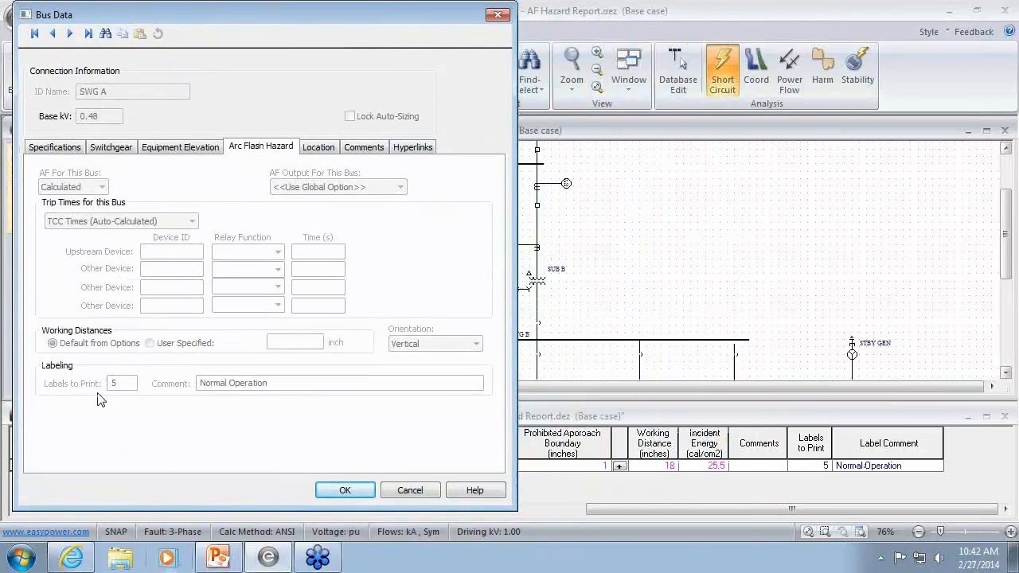
{"action": "left_click", "coordinate": [410, 489]}
Step: Save the temporary changes to the database, and in Database Edit set SWG A's Labels to Print to 7 and comment to "Normal"
{"action": "left_click", "coordinate": [677, 70]}
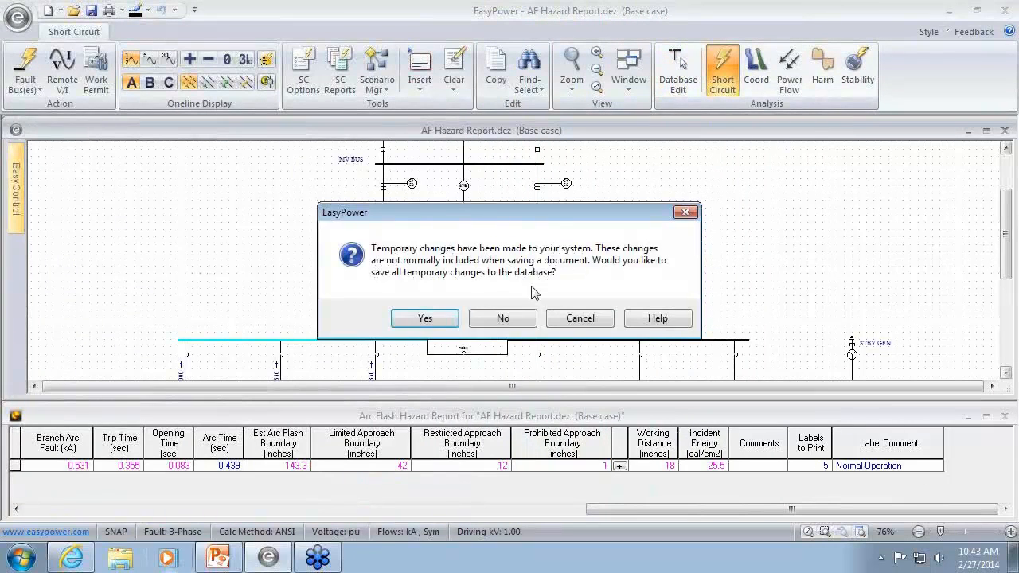
{"action": "left_click", "coordinate": [434, 320]}
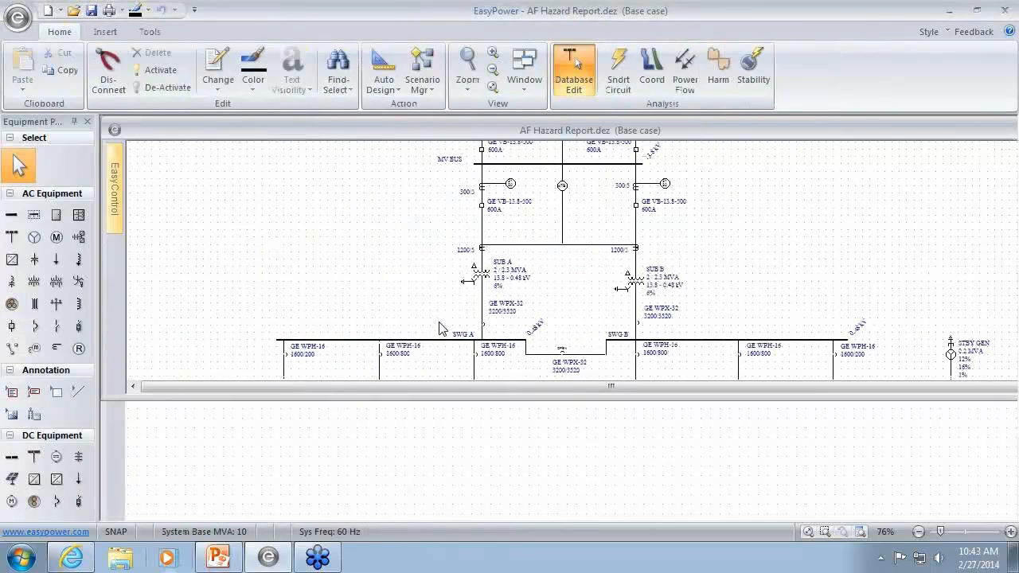
{"action": "double_click", "coordinate": [436, 343]}
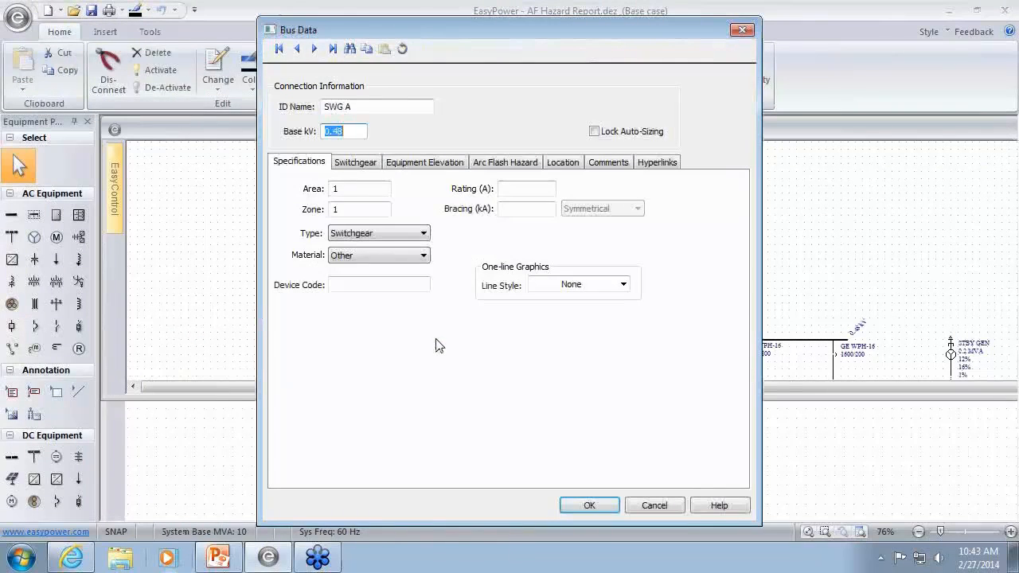
{"action": "left_click", "coordinate": [505, 162]}
{"action": "left_click_drag", "start_coordinate": [360, 400], "coordinate": [344, 400]}
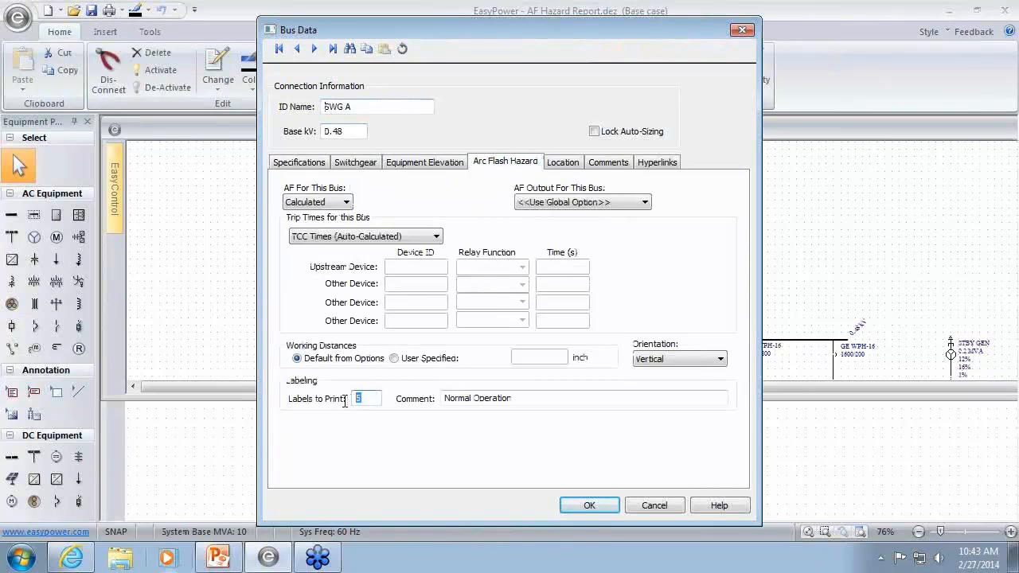
{"action": "type", "text": "7"}
{"action": "left_click", "coordinate": [538, 398]}
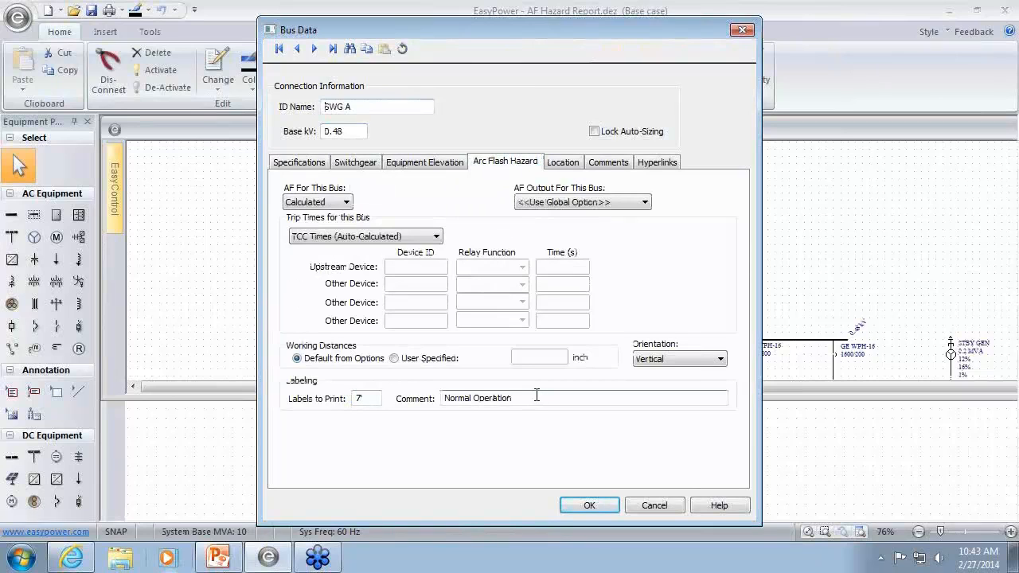
{"action": "left_click_drag", "start_coordinate": [537, 398], "coordinate": [426, 399]}
{"action": "type", "text": "Bl"}
{"action": "key", "text": "BackSpace"}
{"action": "key", "text": "BackSpace"}
{"action": "left_click", "coordinate": [588, 508]}
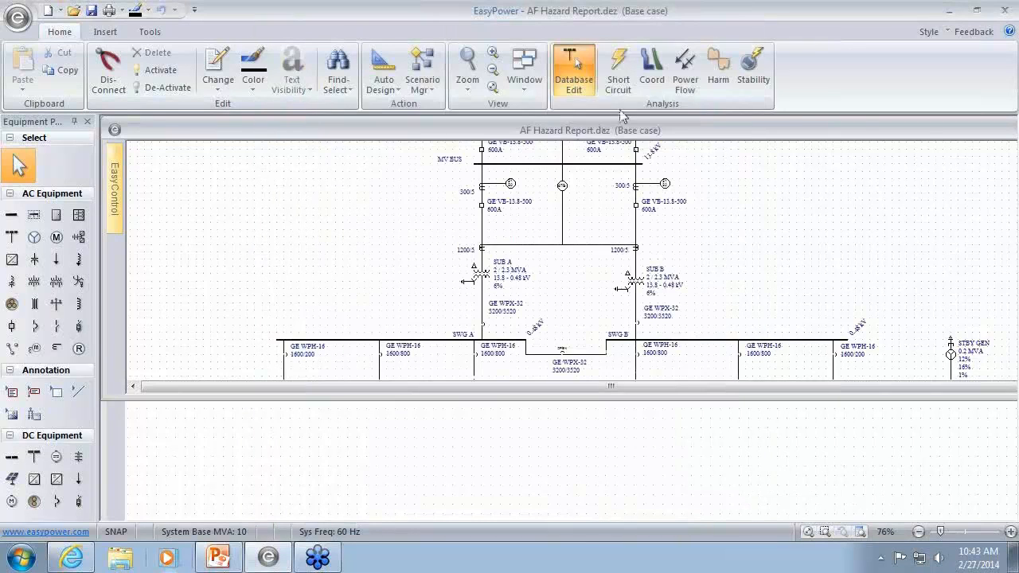
Step: Return to Short Circuit analysis, fault bus SWG A and check the label columns in its arc flash hazard report
{"action": "left_click", "coordinate": [619, 82]}
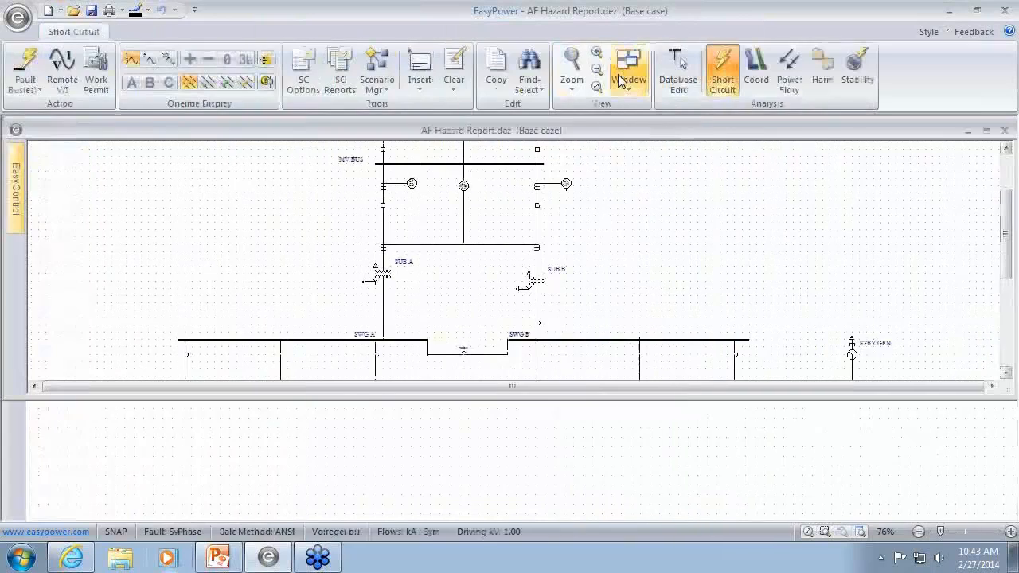
{"action": "left_click", "coordinate": [323, 340]}
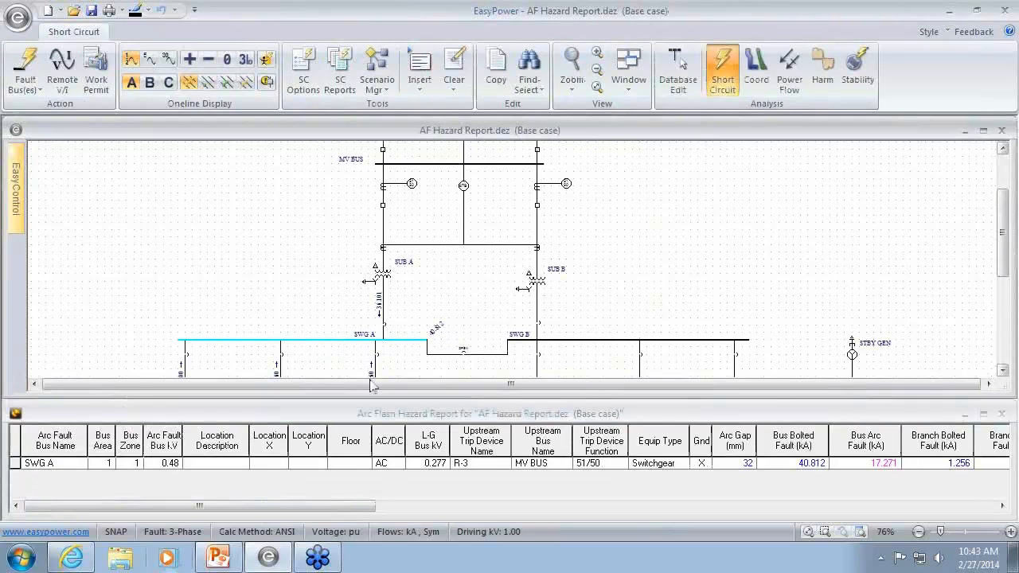
{"action": "left_click_drag", "start_coordinate": [334, 508], "coordinate": [954, 507]}
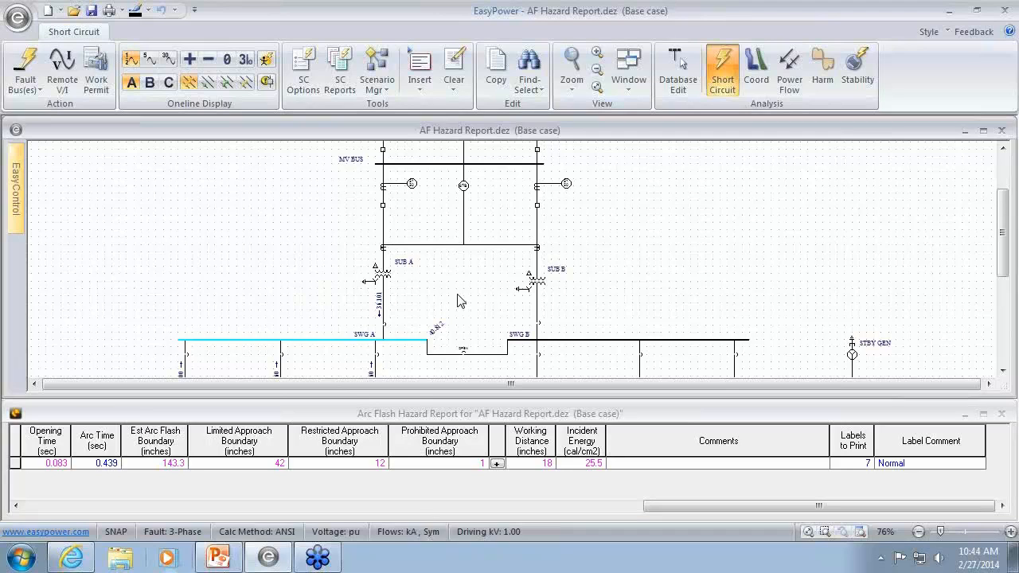
Step: Examine the label printing and design options available for the SWG A report
{"action": "left_click", "coordinate": [241, 415]}
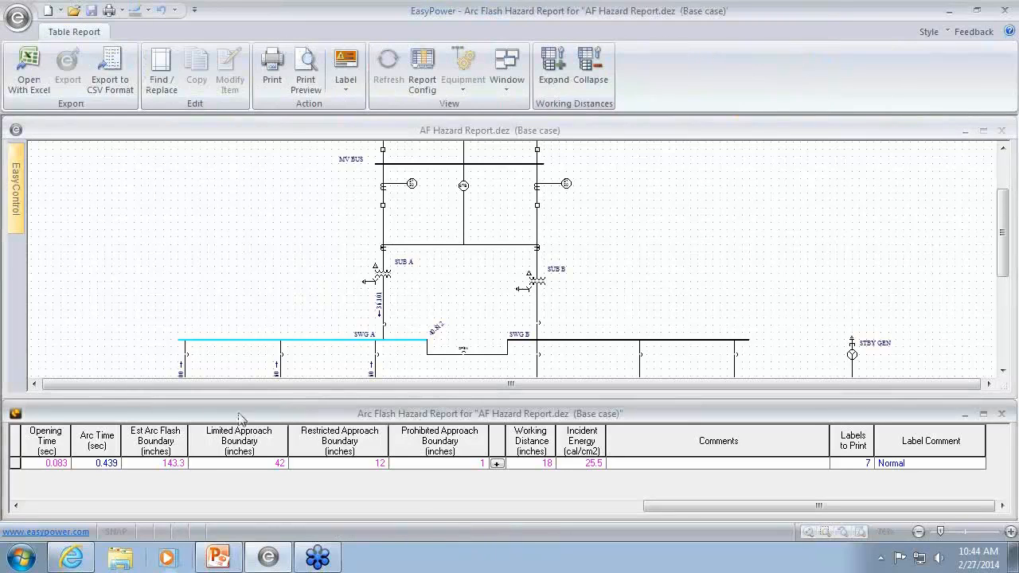
{"action": "left_click", "coordinate": [13, 464]}
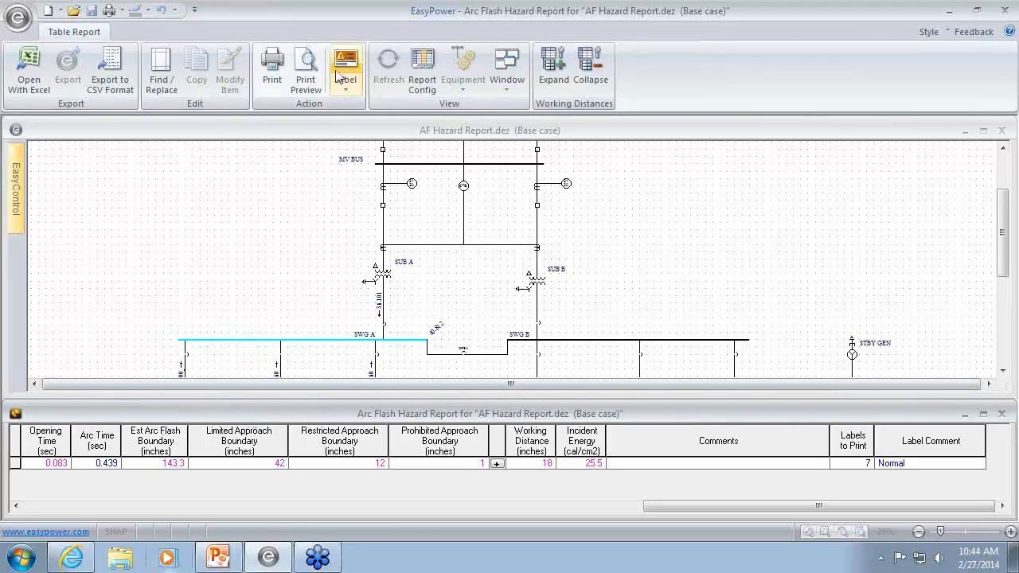
{"action": "left_click", "coordinate": [356, 86]}
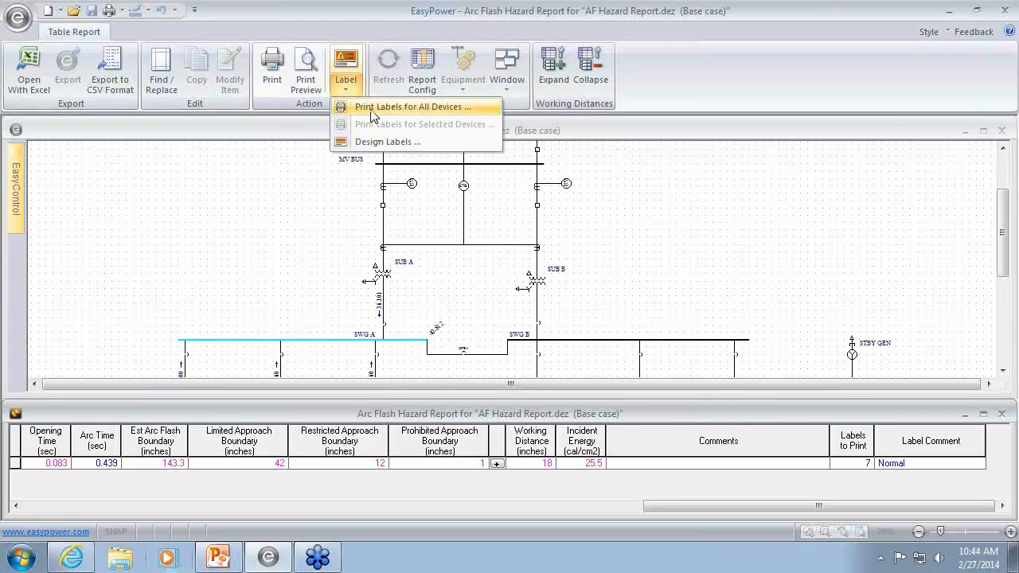
Step: Fault all buses and check the label printing options for the resulting arc flash hazard report
{"action": "left_click", "coordinate": [313, 286]}
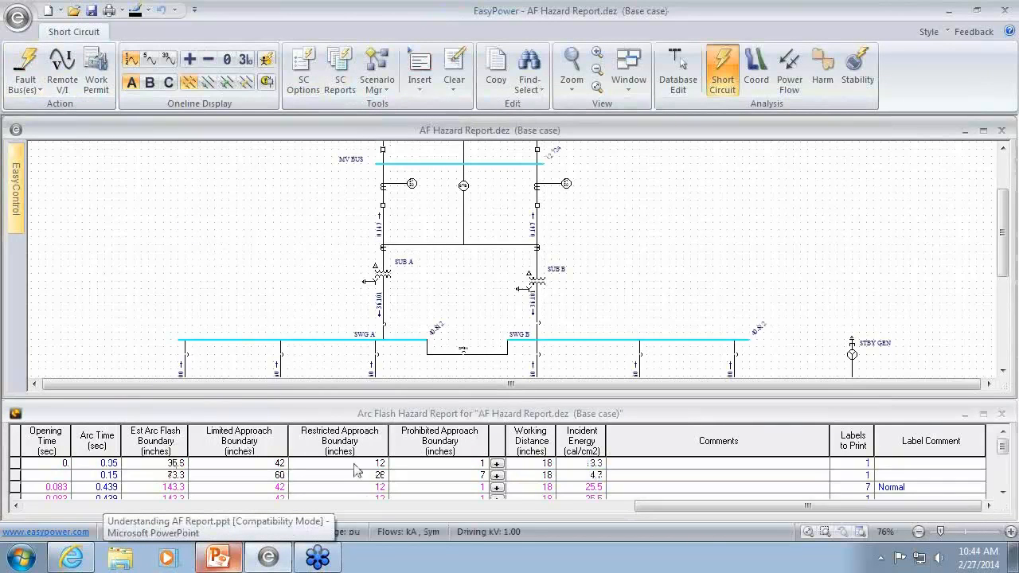
{"action": "left_click", "coordinate": [317, 422]}
{"action": "left_click", "coordinate": [345, 79]}
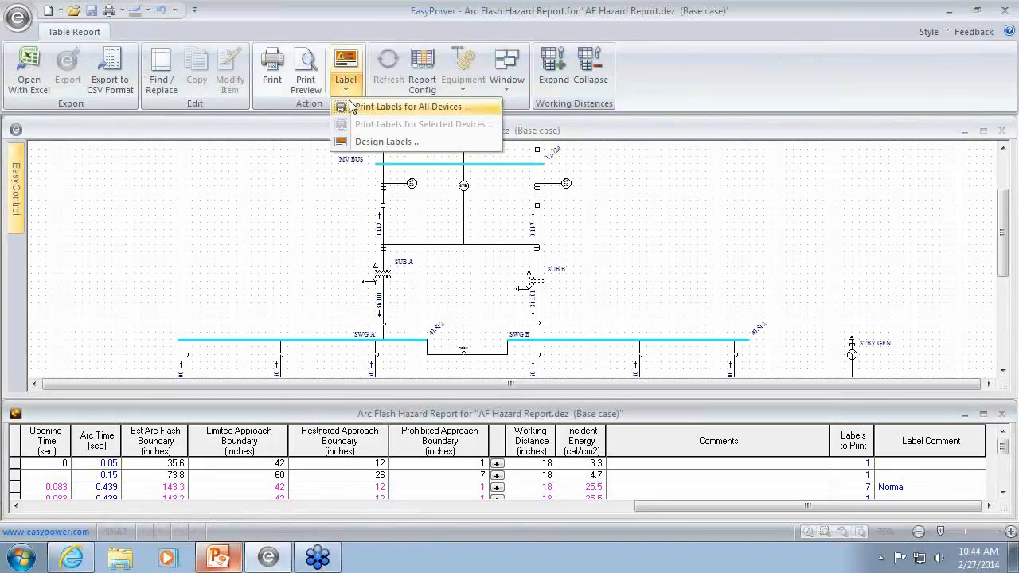
Step: Select the bus rows in the arc flash hazard report and check the option to print labels for selected devices
{"action": "left_click", "coordinate": [15, 470]}
{"action": "left_click_drag", "start_coordinate": [15, 462], "coordinate": [14, 498]}
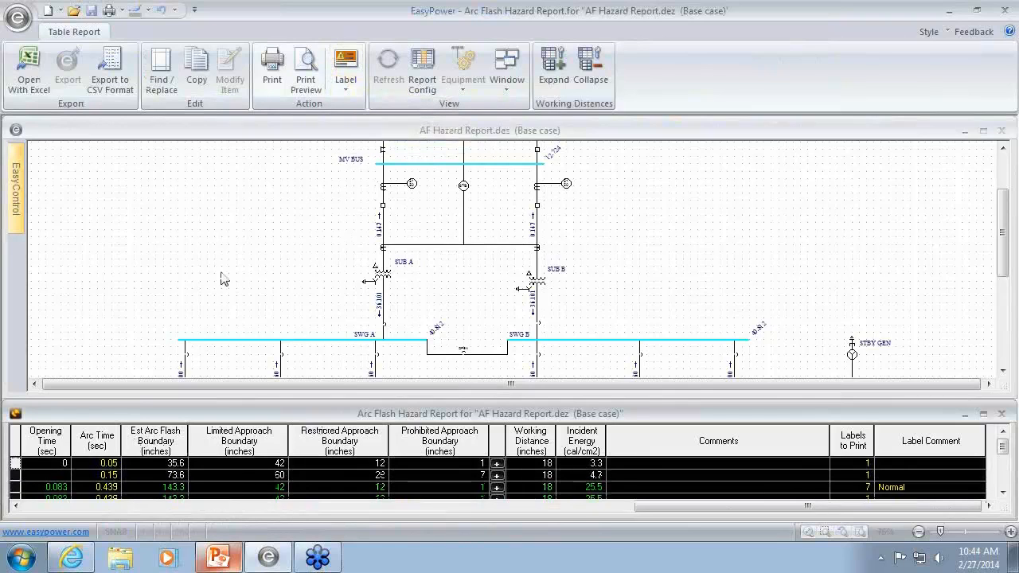
{"action": "left_click", "coordinate": [345, 83]}
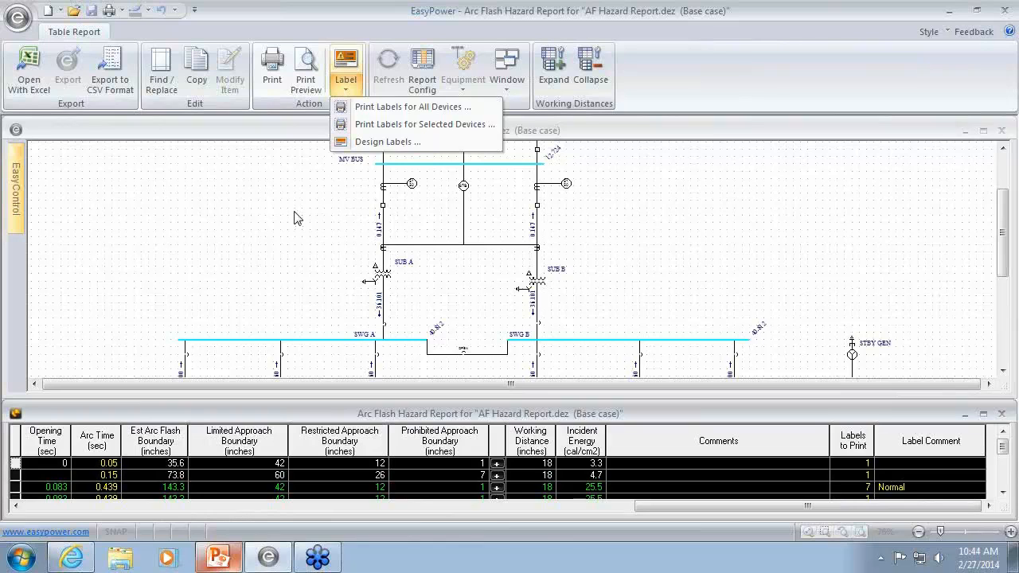
{"action": "left_click", "coordinate": [295, 217]}
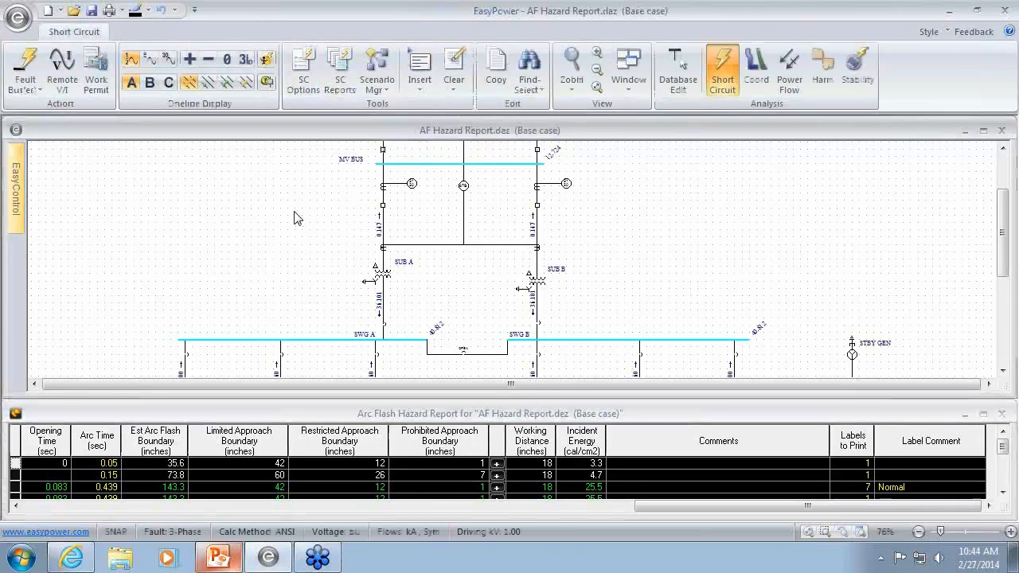
Step: Enlarge the arc flash hazard report, examine SWG A's fault current and time columns, and minimize the report
{"action": "left_click", "coordinate": [335, 413]}
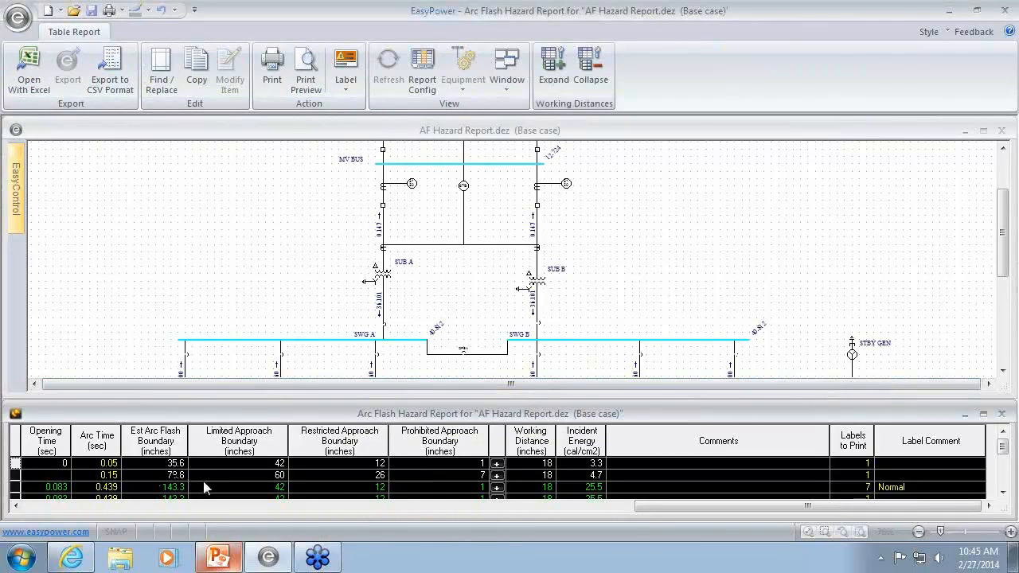
{"action": "left_click", "coordinate": [229, 487]}
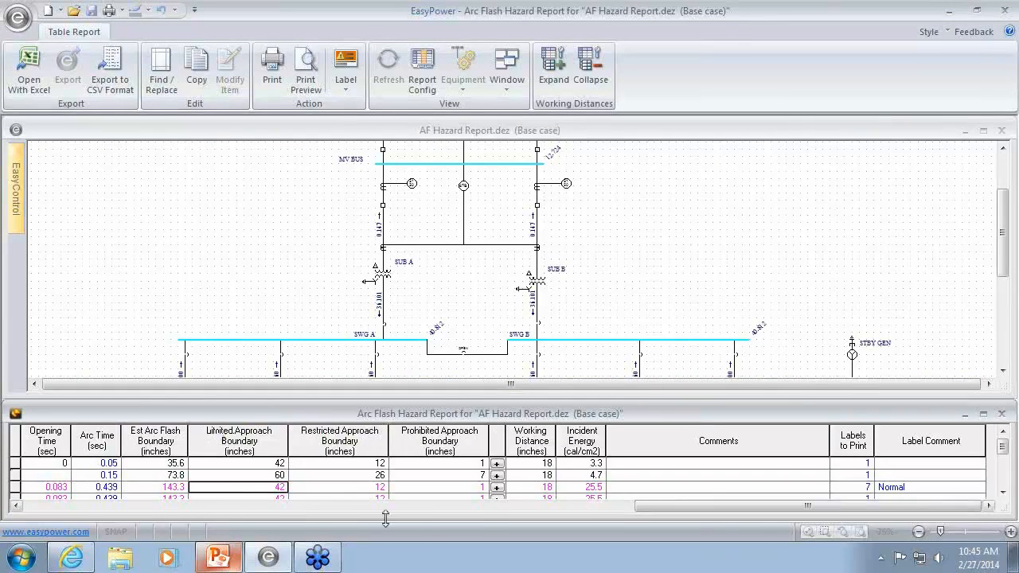
{"action": "double_click", "coordinate": [518, 414]}
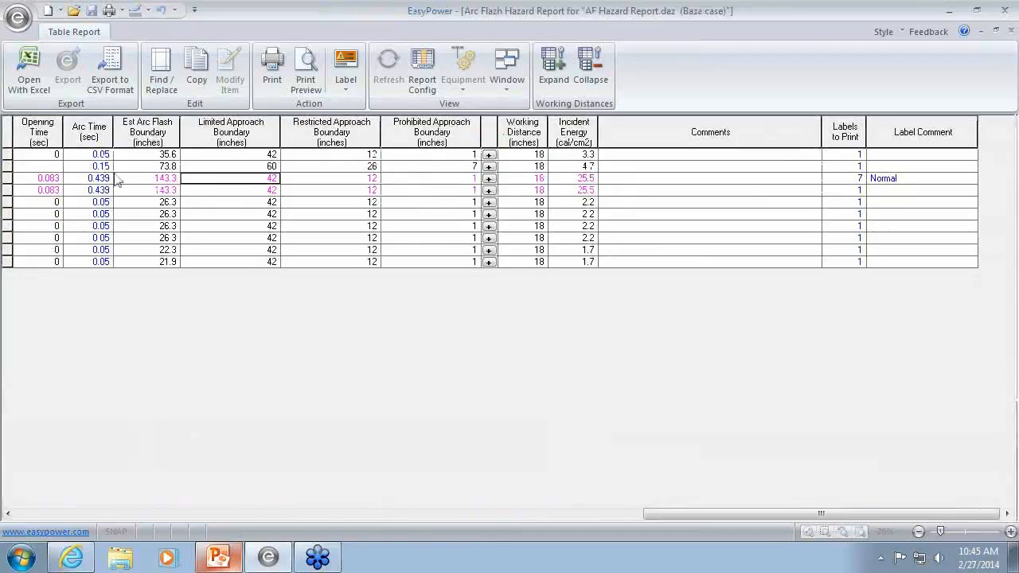
{"action": "left_click_drag", "start_coordinate": [672, 514], "coordinate": [471, 514]}
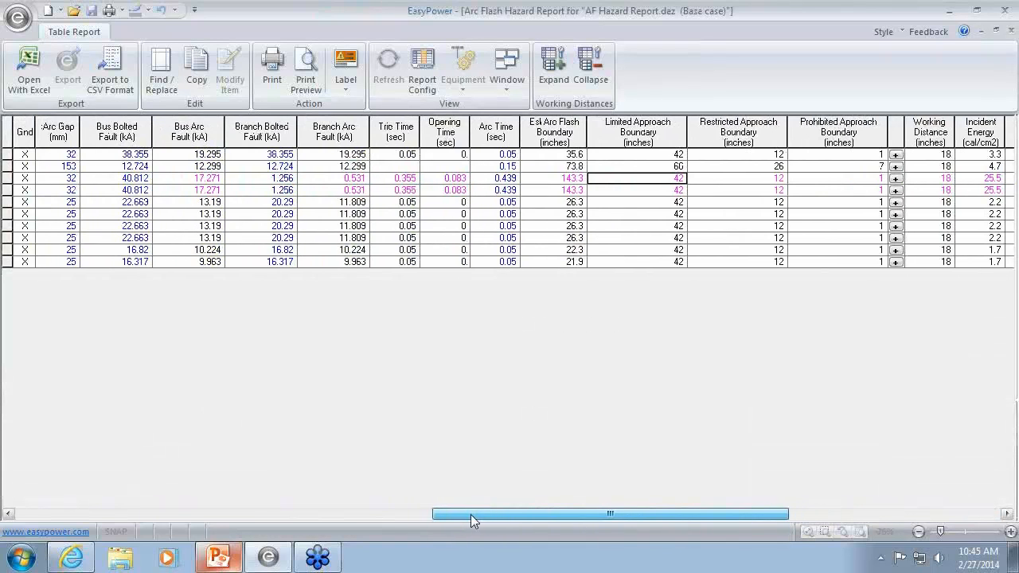
{"action": "left_click", "coordinate": [185, 180]}
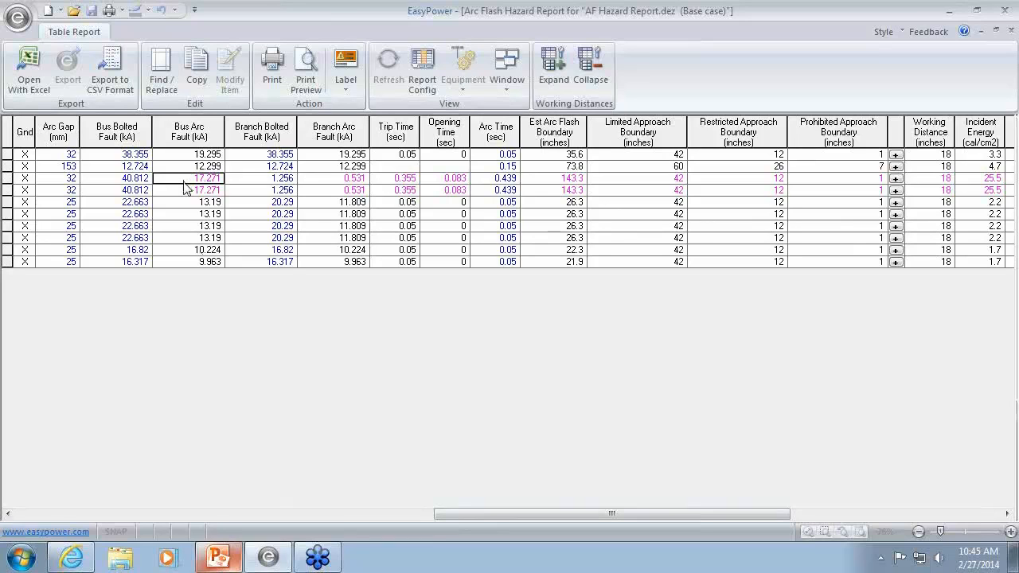
{"action": "left_click", "coordinate": [981, 30]}
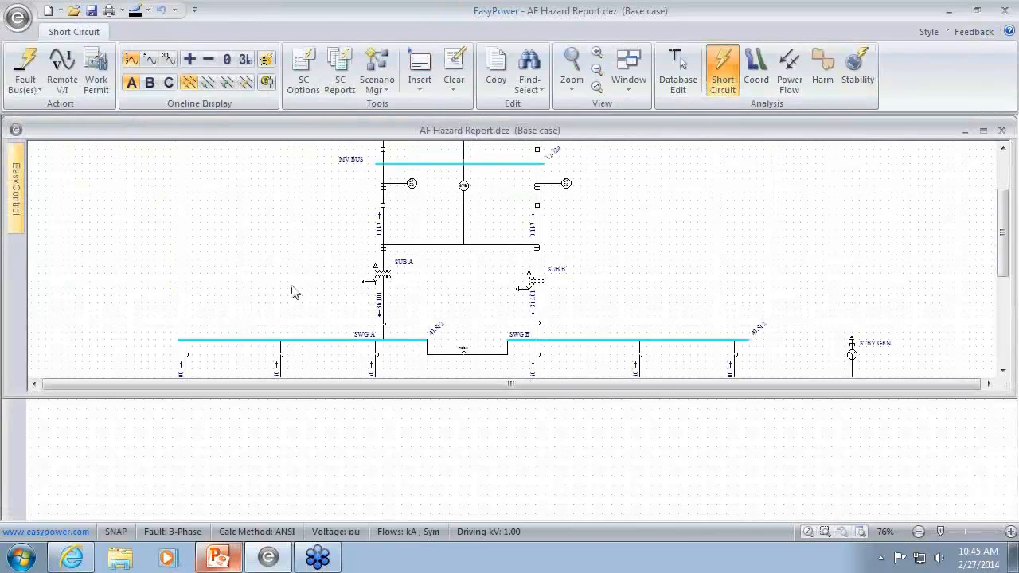
Step: Review the Arc Flash Hazard control settings in the short circuit options without changing them, and bring the report back full size
{"action": "left_click", "coordinate": [303, 73]}
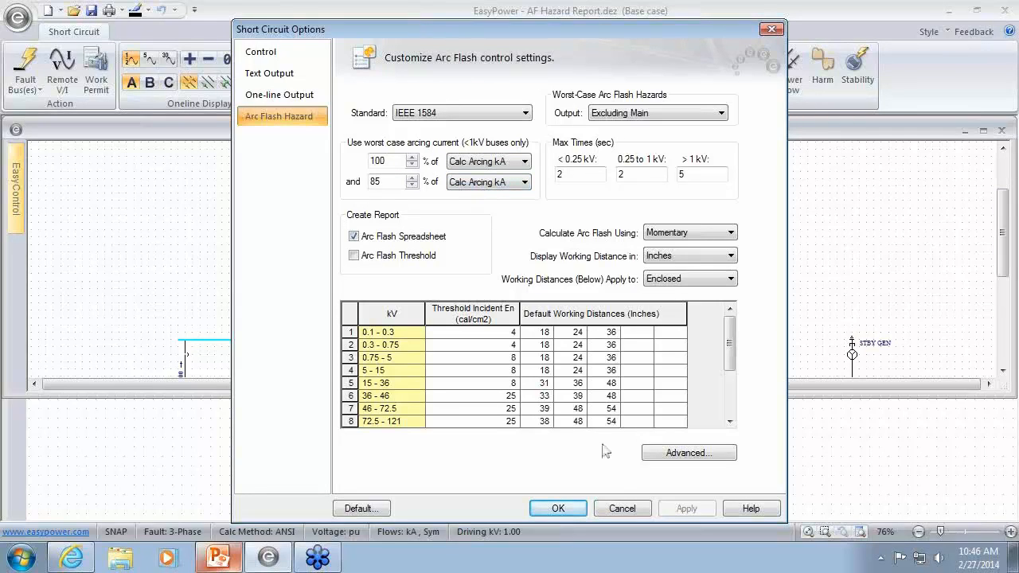
{"action": "left_click", "coordinate": [626, 508]}
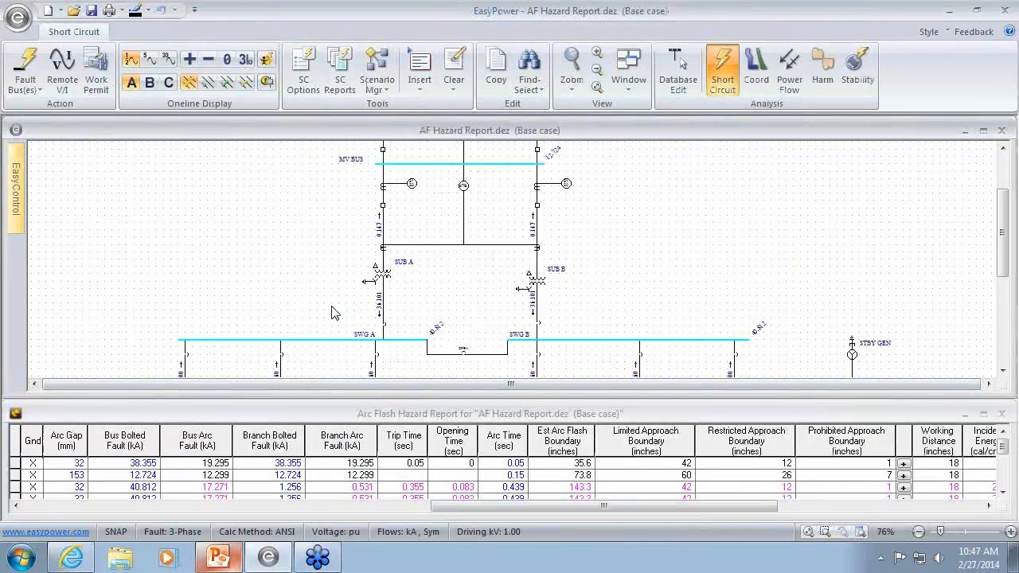
{"action": "left_click", "coordinate": [346, 415]}
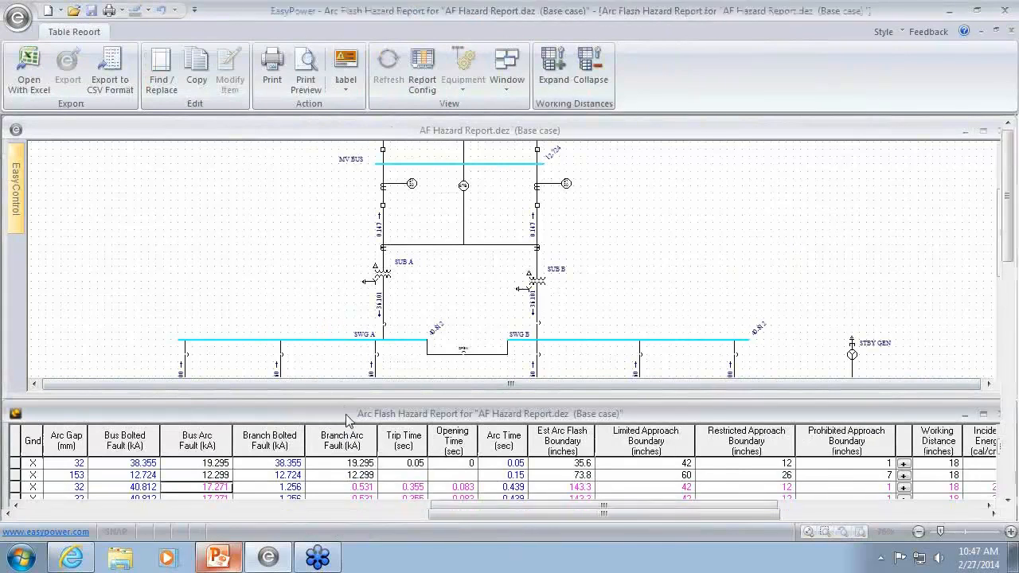
{"action": "double_click", "coordinate": [347, 415]}
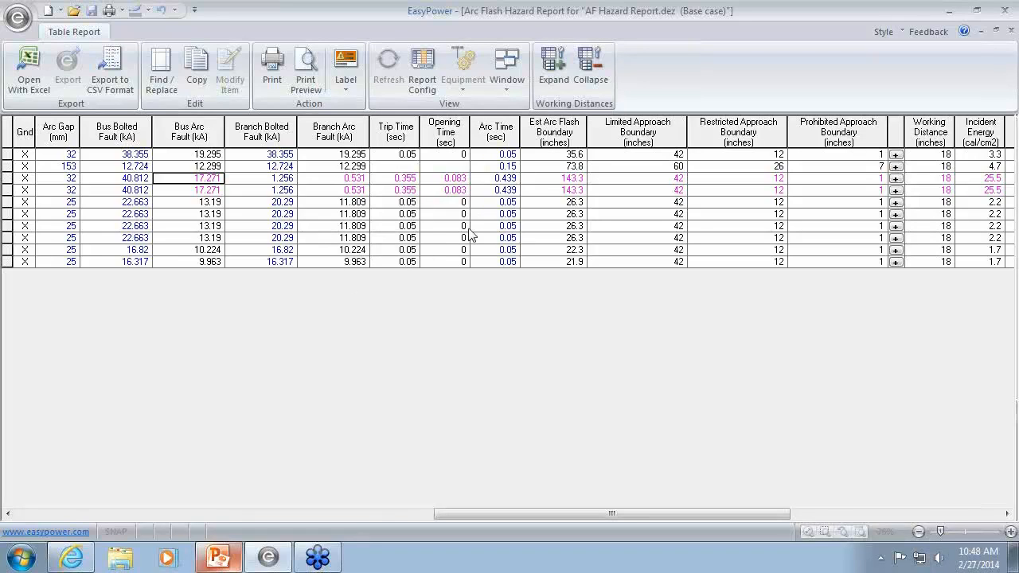
Step: Expand and collapse the report's working distances, examine the upstream trip device columns, and close the report
{"action": "left_click", "coordinate": [556, 80]}
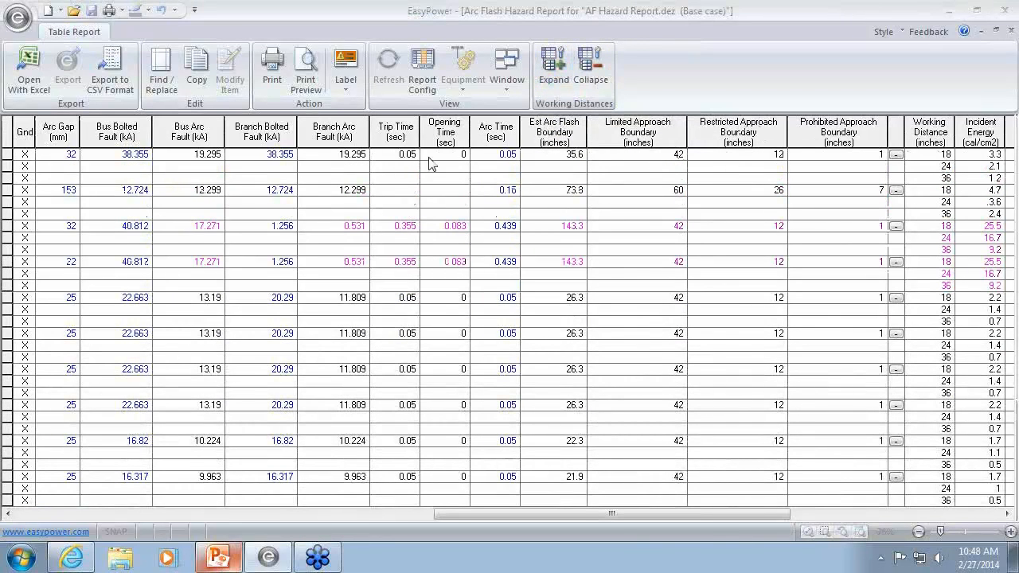
{"action": "left_click", "coordinate": [596, 78]}
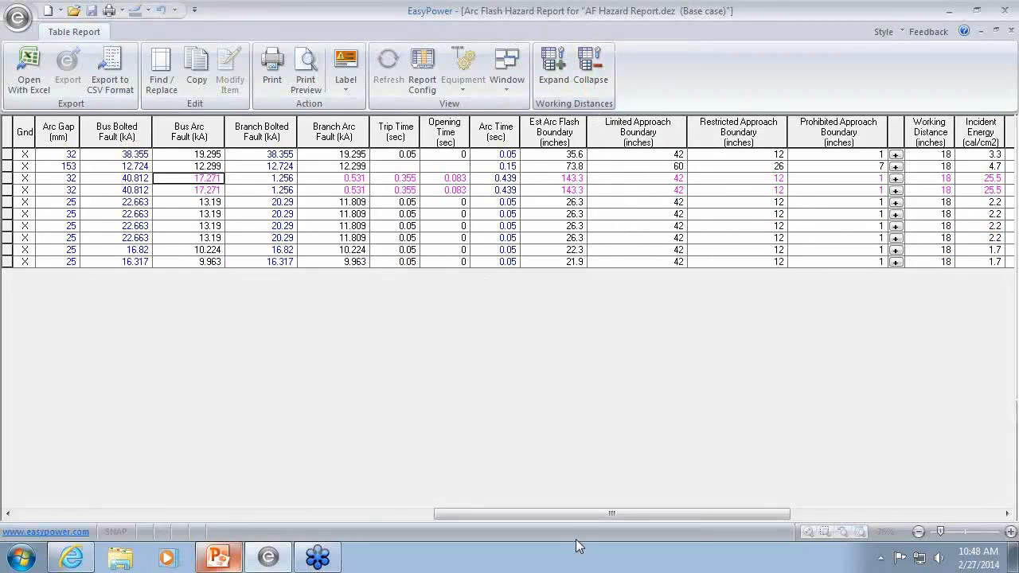
{"action": "left_click_drag", "start_coordinate": [577, 511], "coordinate": [113, 522]}
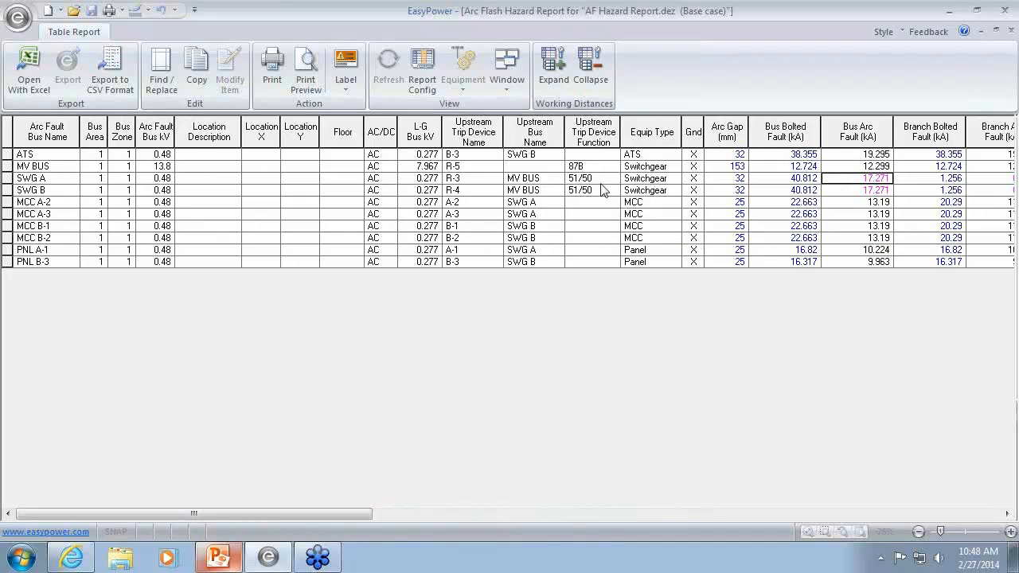
{"action": "left_click", "coordinate": [1012, 31]}
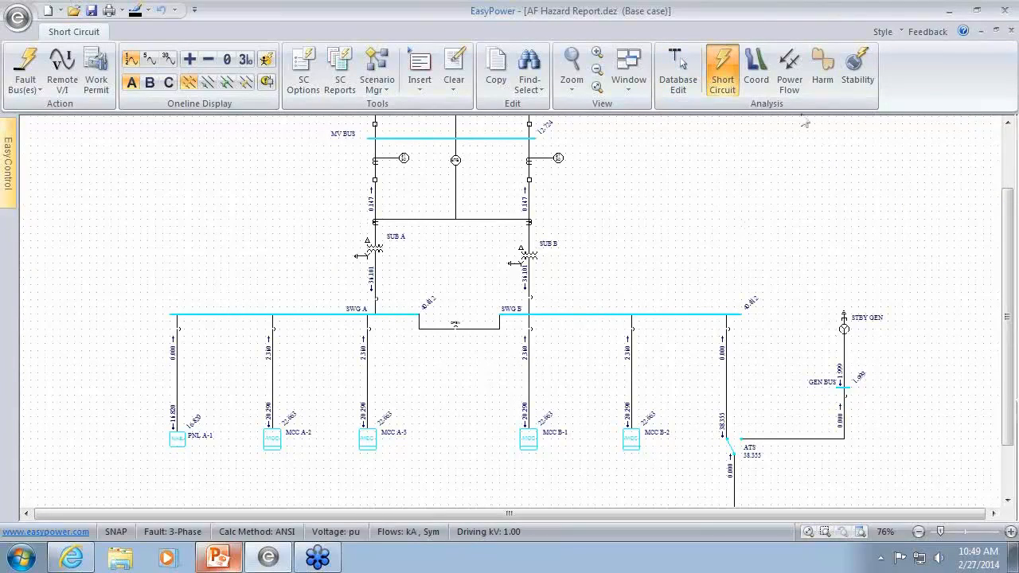
Step: Switch to Coordination analysis, fault bus SWG A, view its arc flash hazard report and close it
{"action": "left_click", "coordinate": [757, 75]}
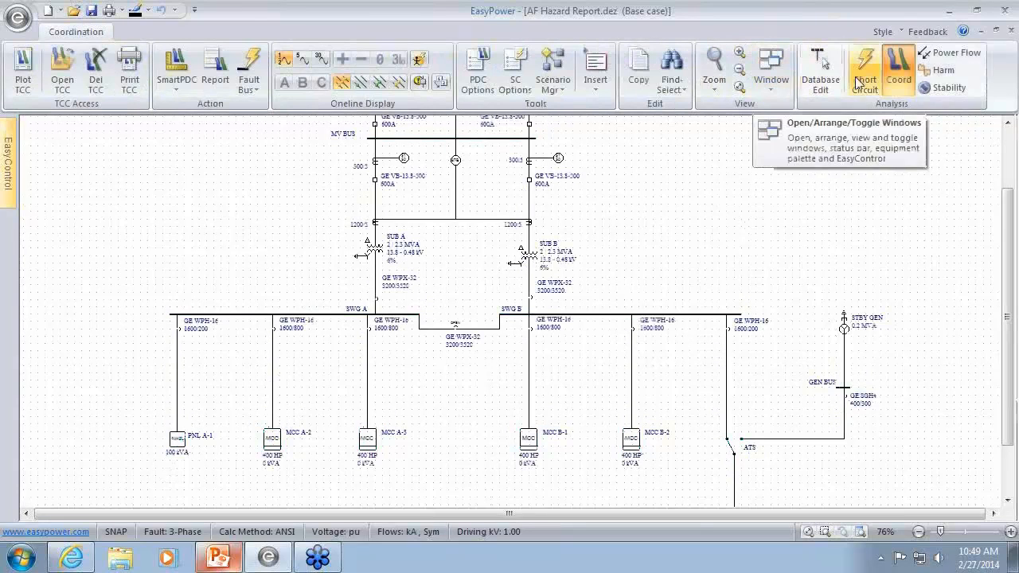
{"action": "left_click", "coordinate": [318, 316]}
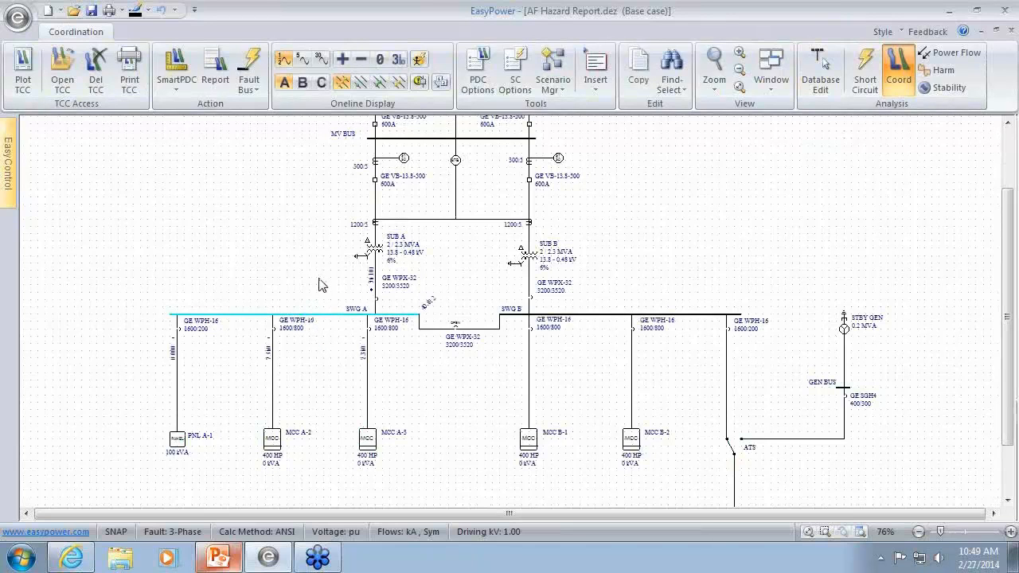
{"action": "key", "text": "shift+F4"}
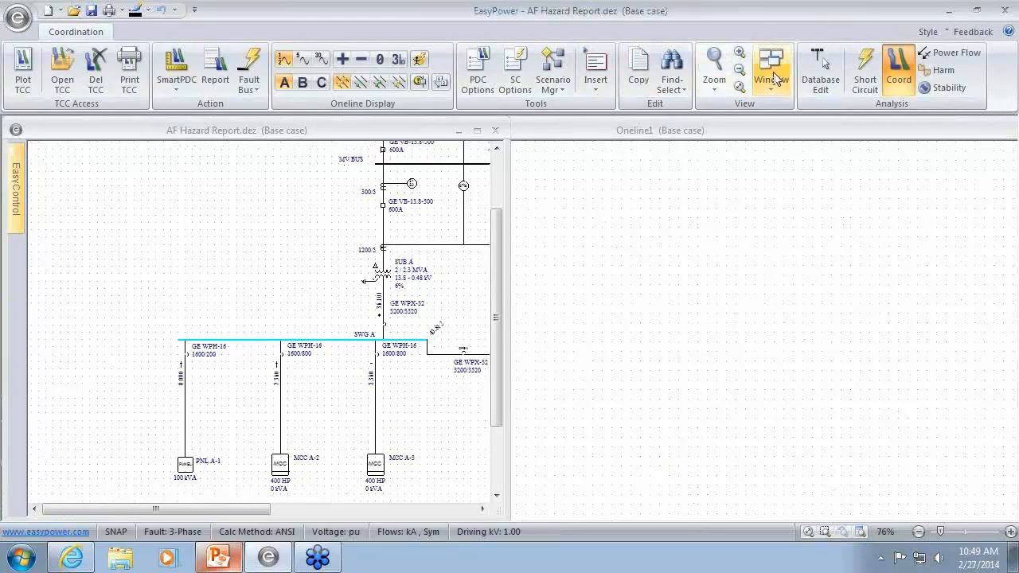
{"action": "left_click", "coordinate": [771, 70]}
{"action": "left_click", "coordinate": [814, 329]}
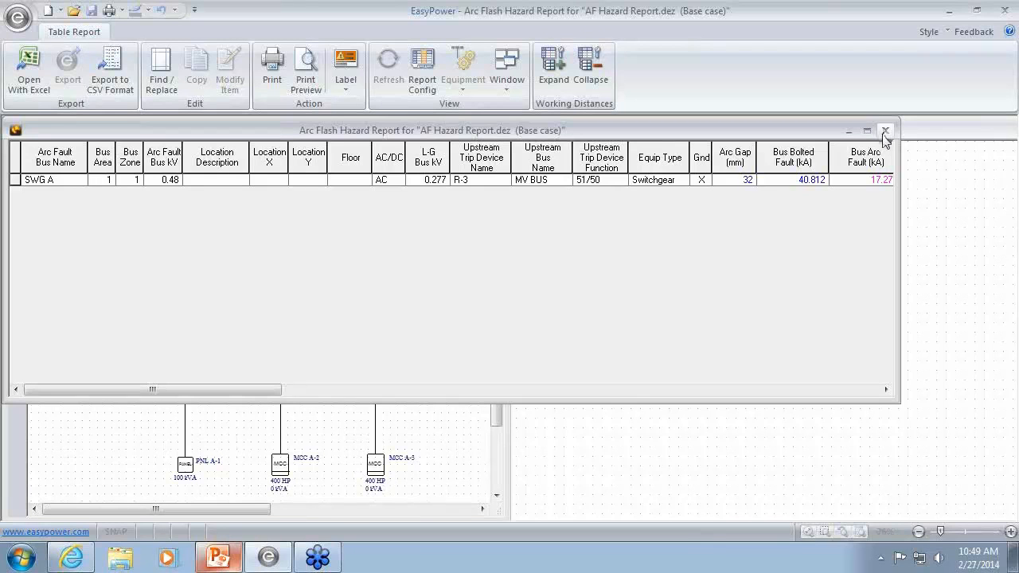
{"action": "left_click", "coordinate": [885, 132]}
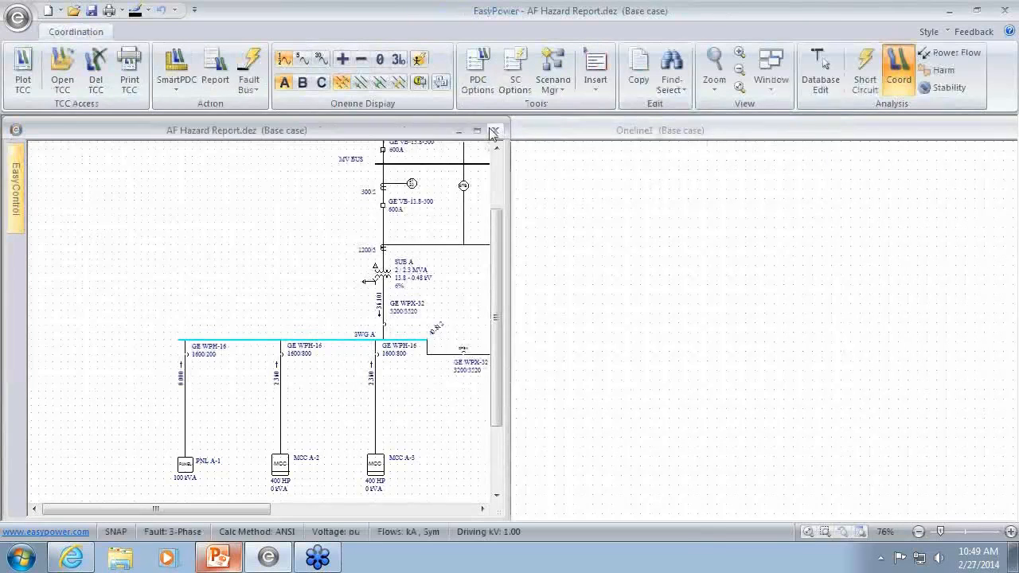
Step: Return to Database Edit and maximize the AF Hazard Report one-line
{"action": "left_click", "coordinate": [820, 75]}
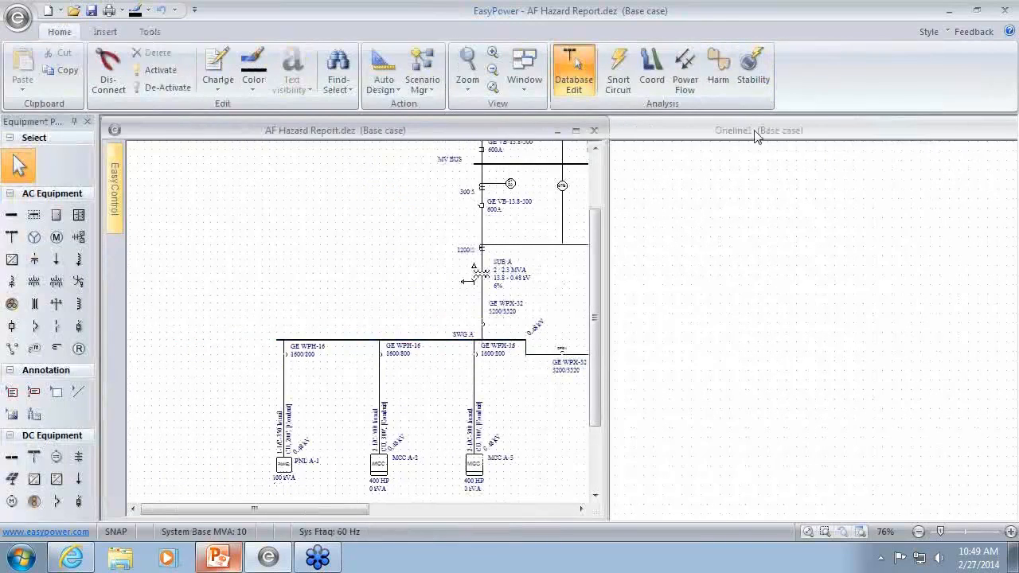
{"action": "left_click", "coordinate": [575, 130]}
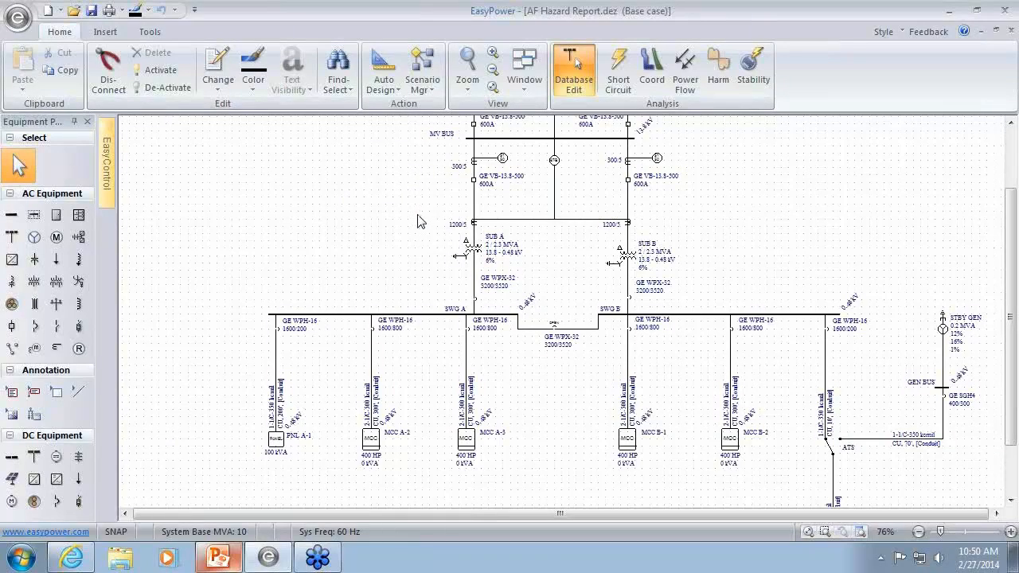
{"action": "scroll", "coordinate": [420, 223], "scroll_direction": "down", "scroll_amount": 1}
{"action": "scroll", "coordinate": [420, 223], "scroll_direction": "down", "scroll_amount": 1}
{"action": "left_click_drag", "start_coordinate": [440, 192], "coordinate": [455, 239]}
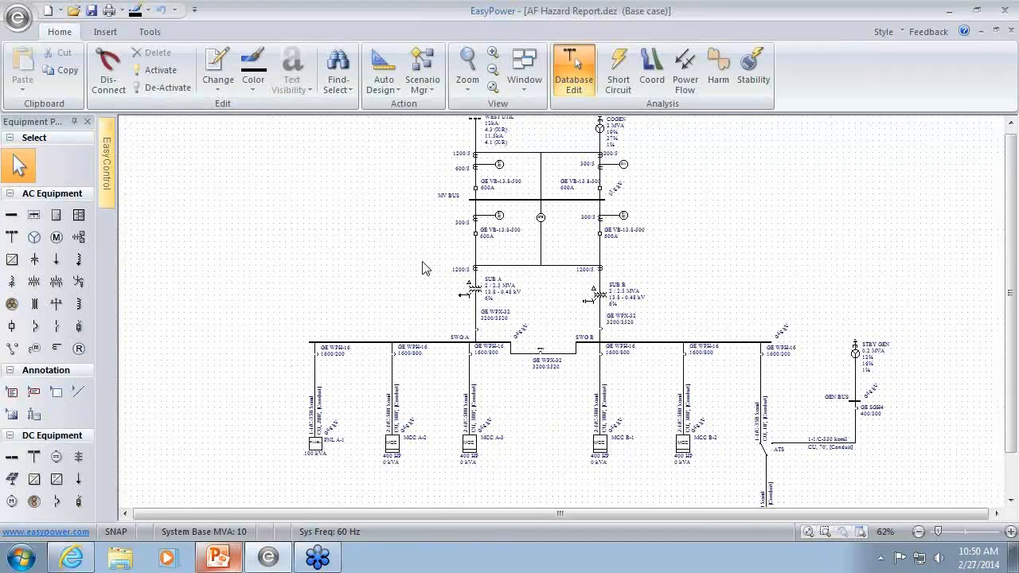
Step: Review the list of stored scenarios, choosing to continue without saving the one-line, and close it without opening any
{"action": "left_click", "coordinate": [424, 90]}
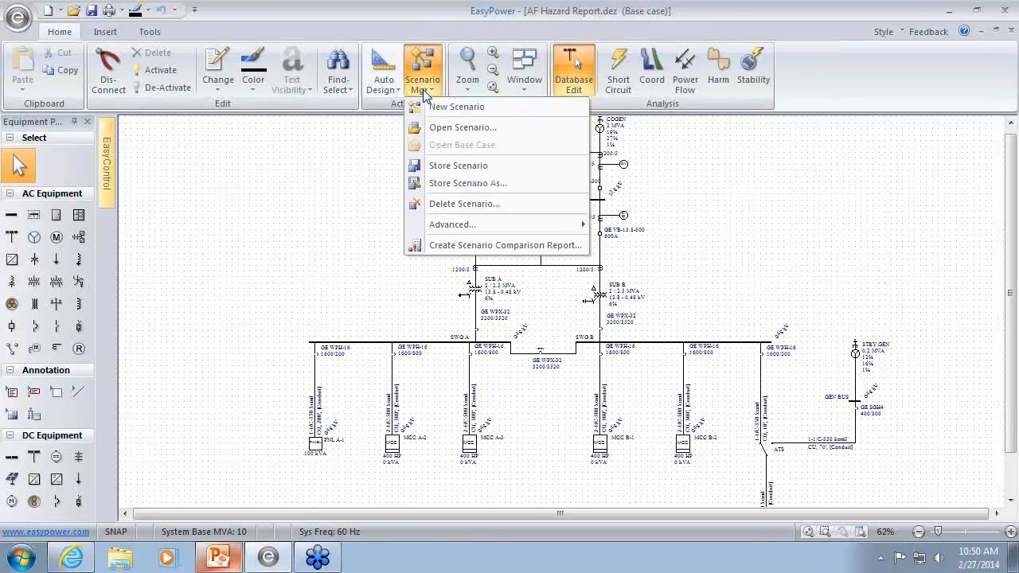
{"action": "left_click", "coordinate": [437, 129]}
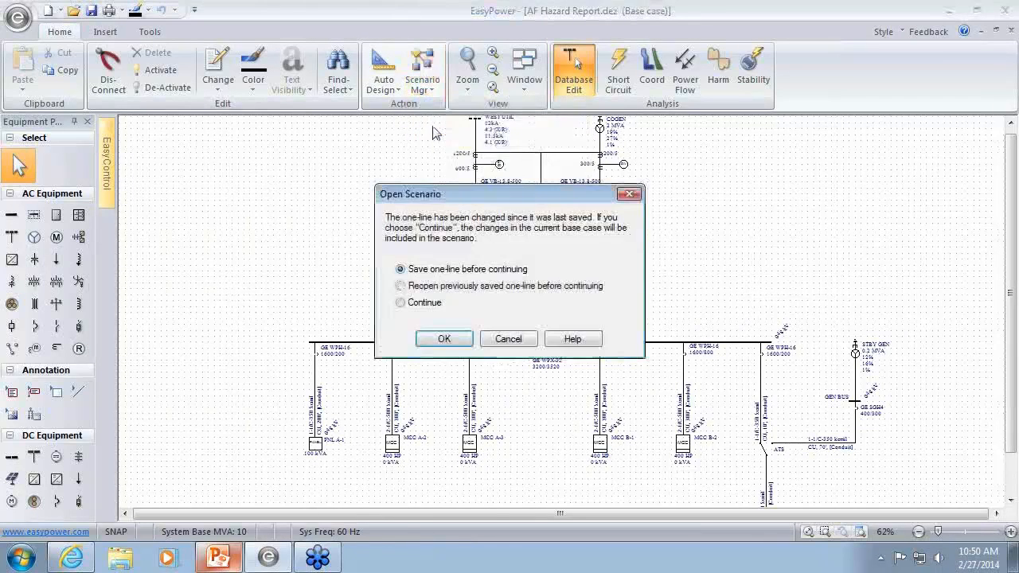
{"action": "left_click", "coordinate": [420, 303]}
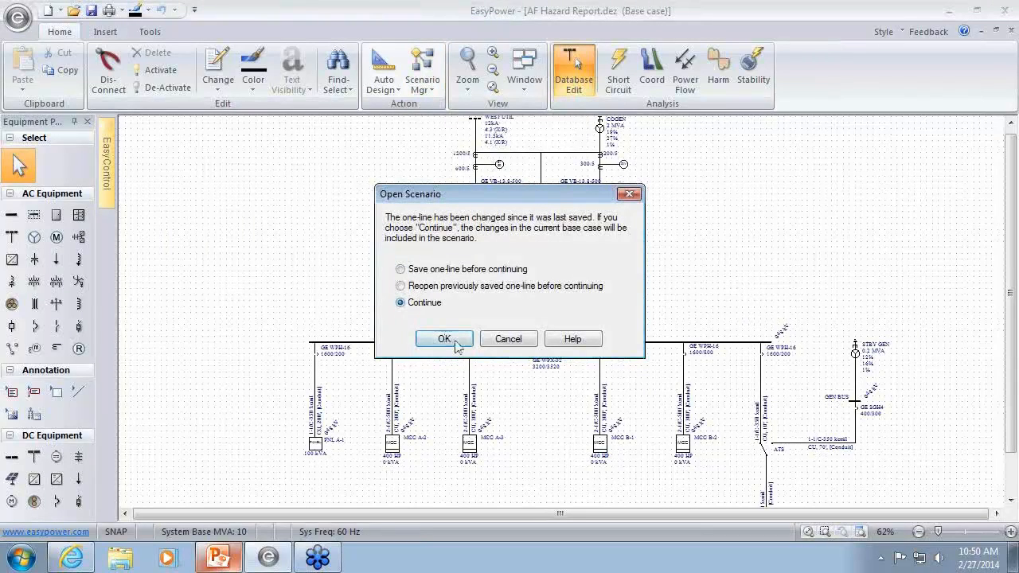
{"action": "left_click", "coordinate": [444, 339]}
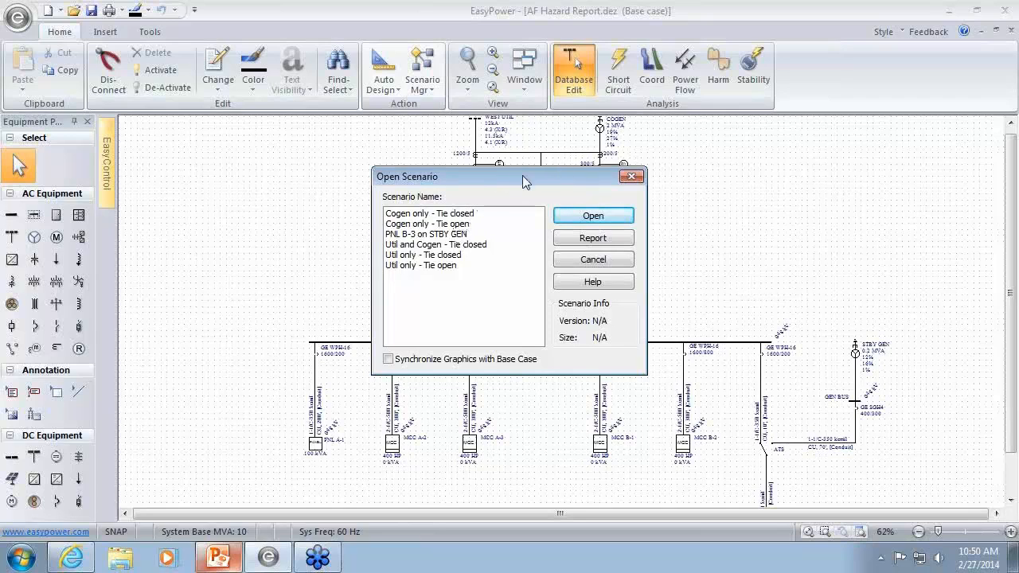
{"action": "left_click", "coordinate": [593, 259]}
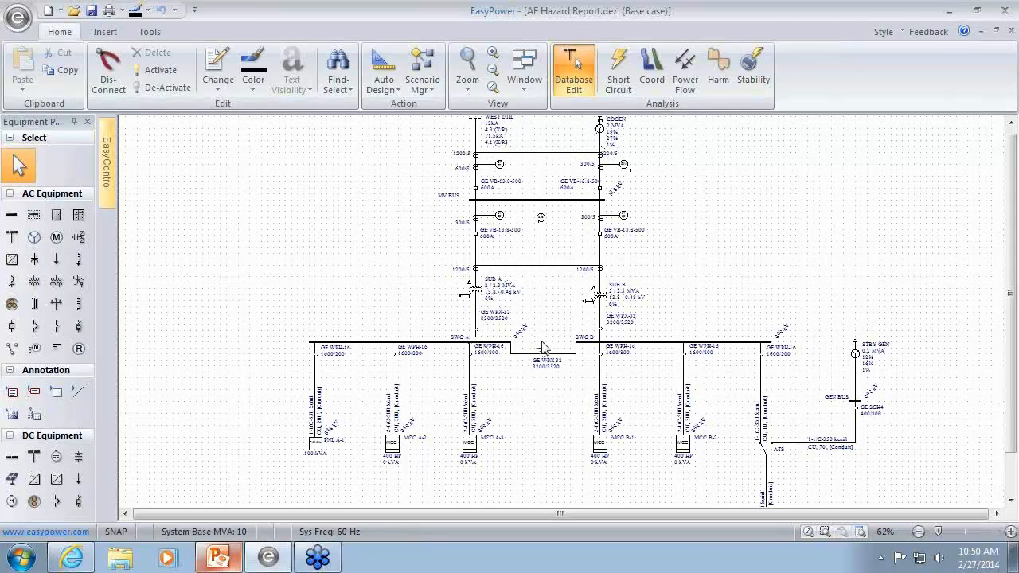
Step: Examine the SUB TIE breaker, the ATS with its standby generator, and the utility and cogen sources on the one-line
{"action": "mouse_move", "coordinate": [555, 363]}
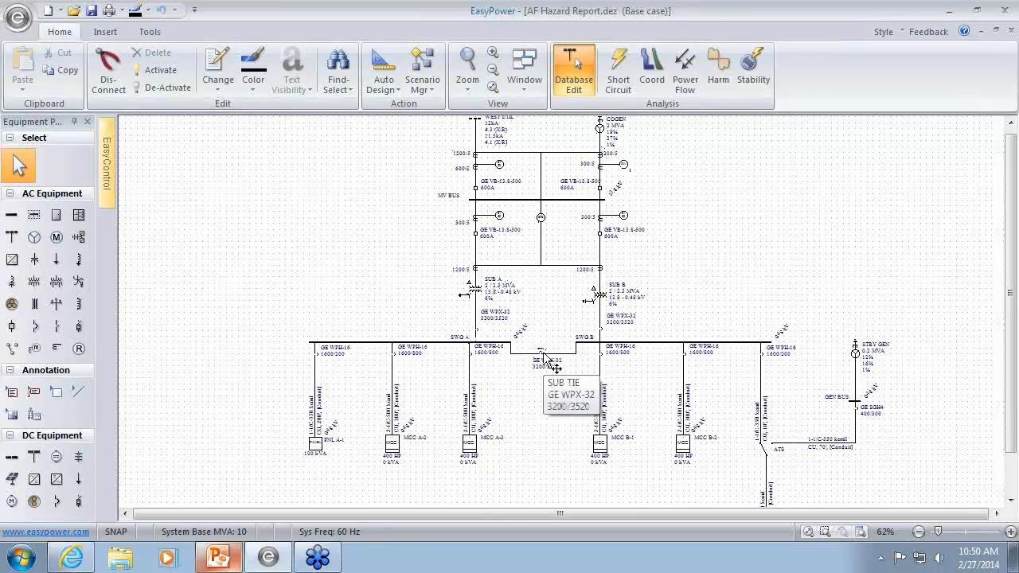
{"action": "left_click_drag", "start_coordinate": [829, 500], "coordinate": [758, 396]}
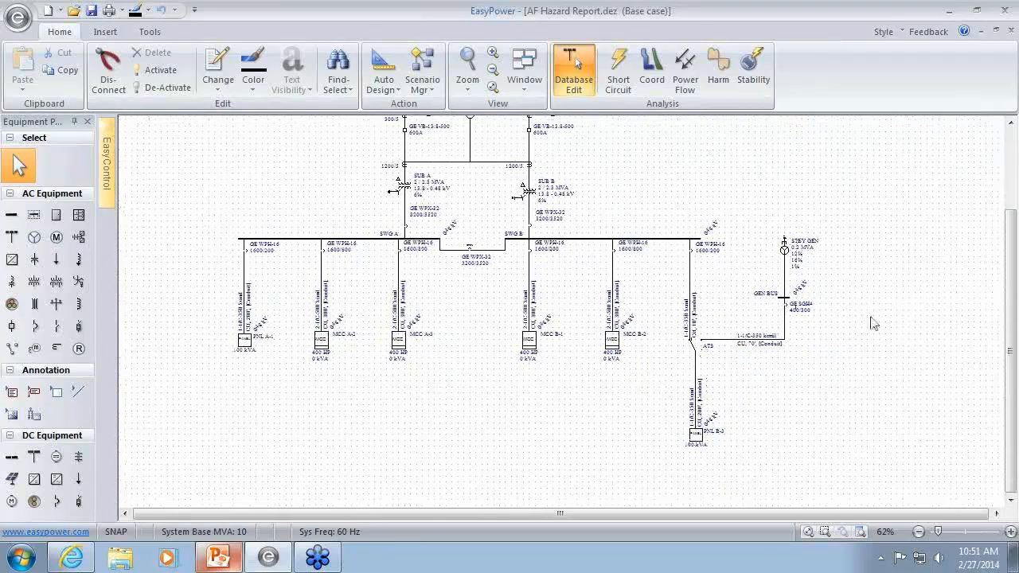
{"action": "left_click_drag", "start_coordinate": [455, 295], "coordinate": [509, 402]}
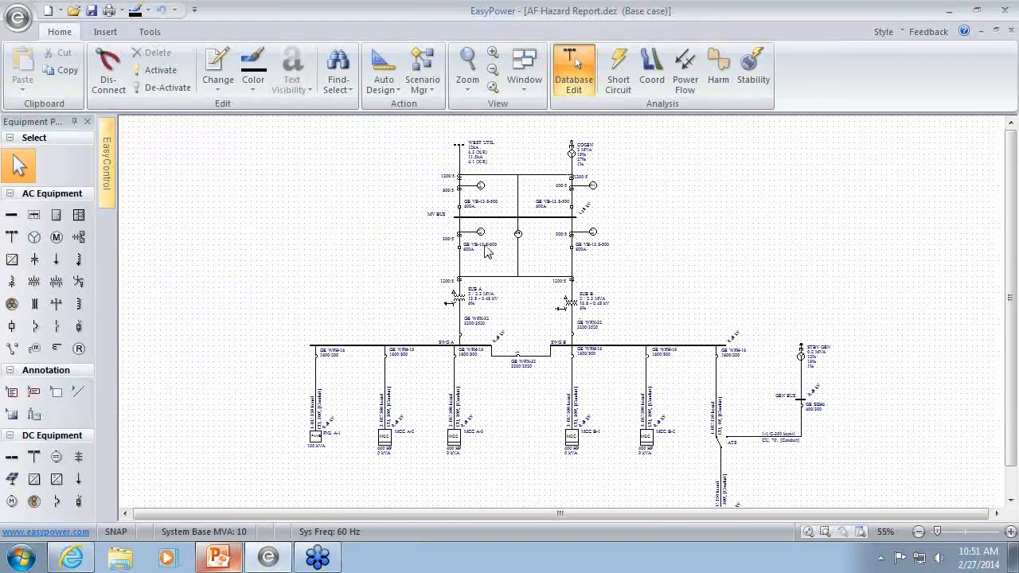
{"action": "left_click", "coordinate": [430, 93]}
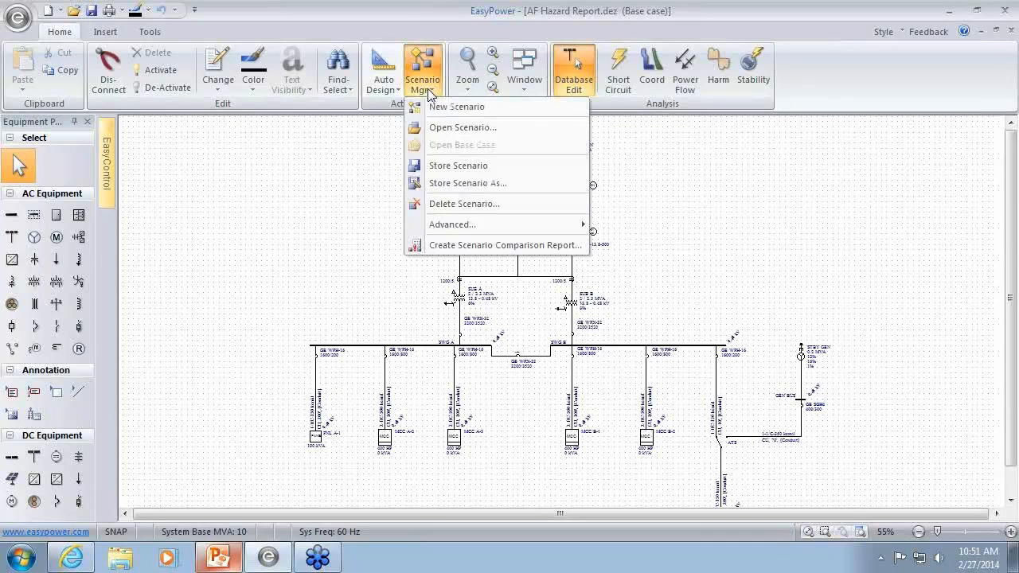
{"action": "left_click", "coordinate": [471, 248]}
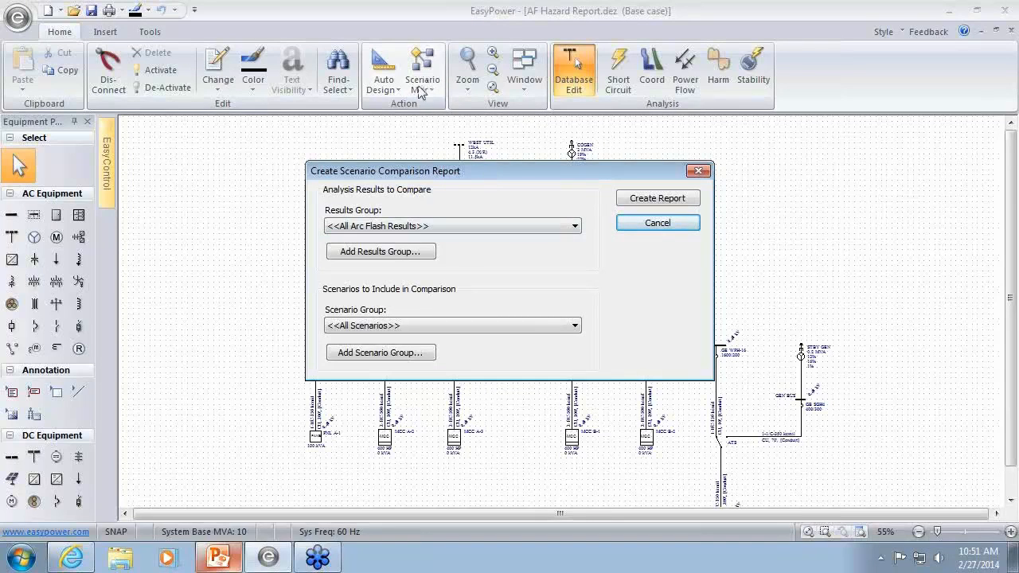
{"action": "left_click", "coordinate": [648, 223]}
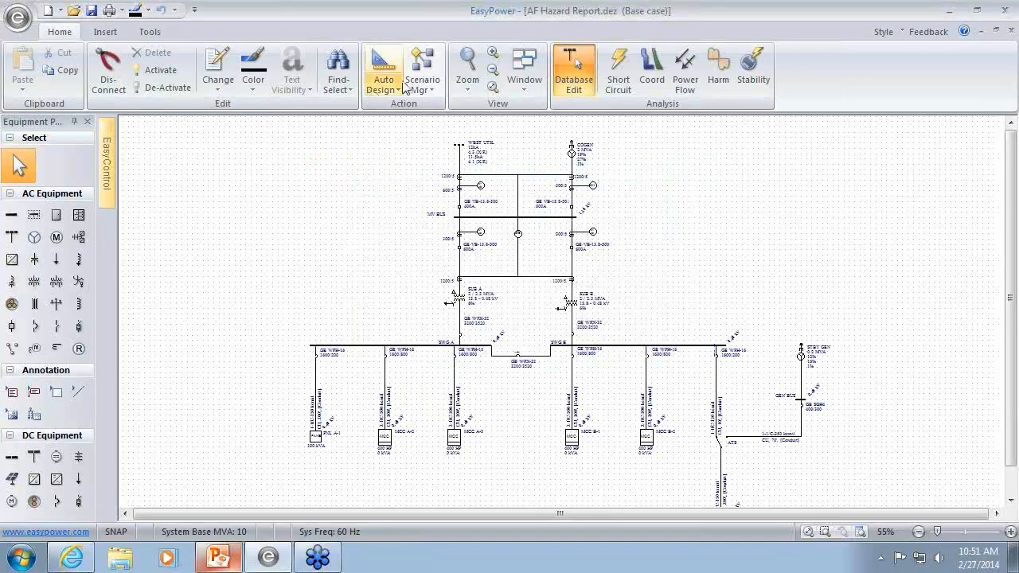
Step: Create a scenario comparison report of all arc flash results for all scenarios, without saving changes to the file
{"action": "left_click", "coordinate": [418, 86]}
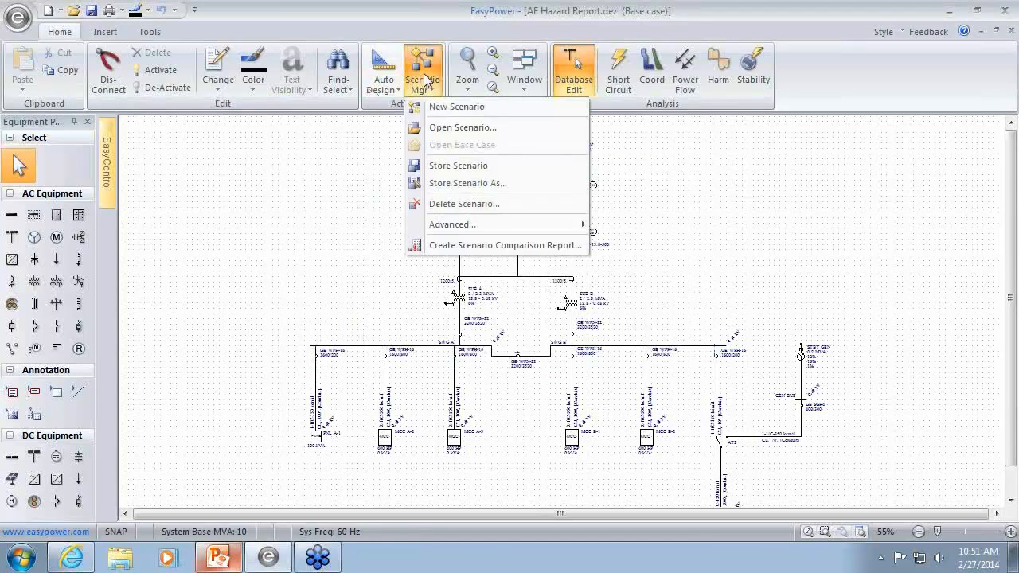
{"action": "left_click", "coordinate": [453, 247]}
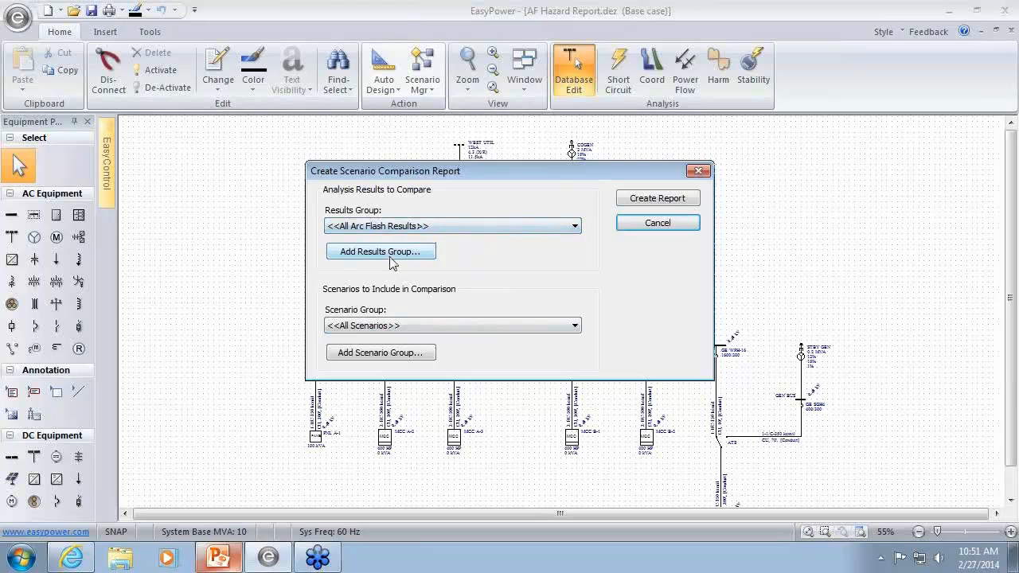
{"action": "left_click", "coordinate": [656, 198]}
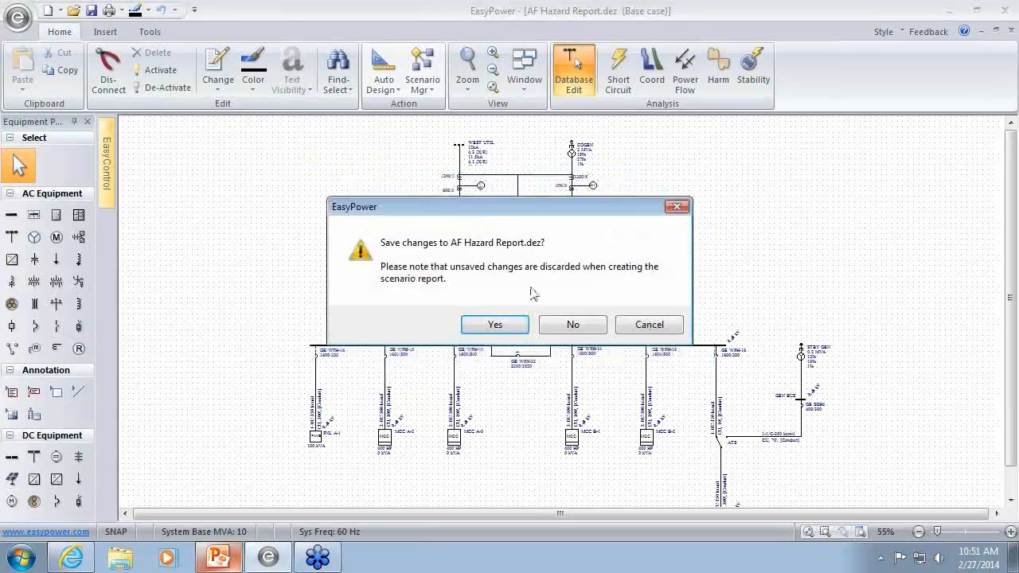
{"action": "left_click", "coordinate": [572, 326]}
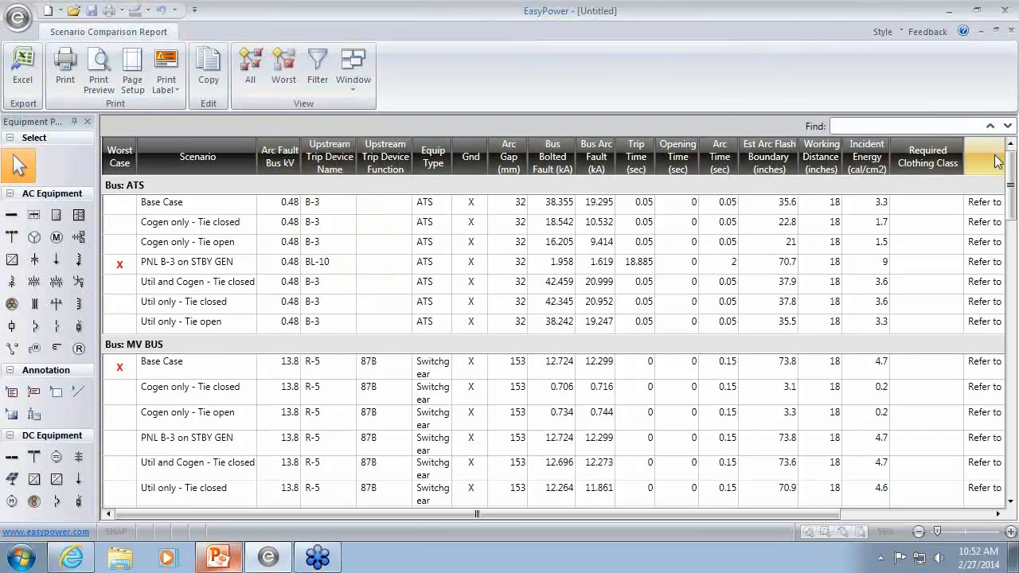
Step: Examine the marked worst cases, trip devices and incident energies per scenario for the ATS, MV BUS and SWG A buses
{"action": "left_click_drag", "start_coordinate": [762, 515], "coordinate": [718, 515]}
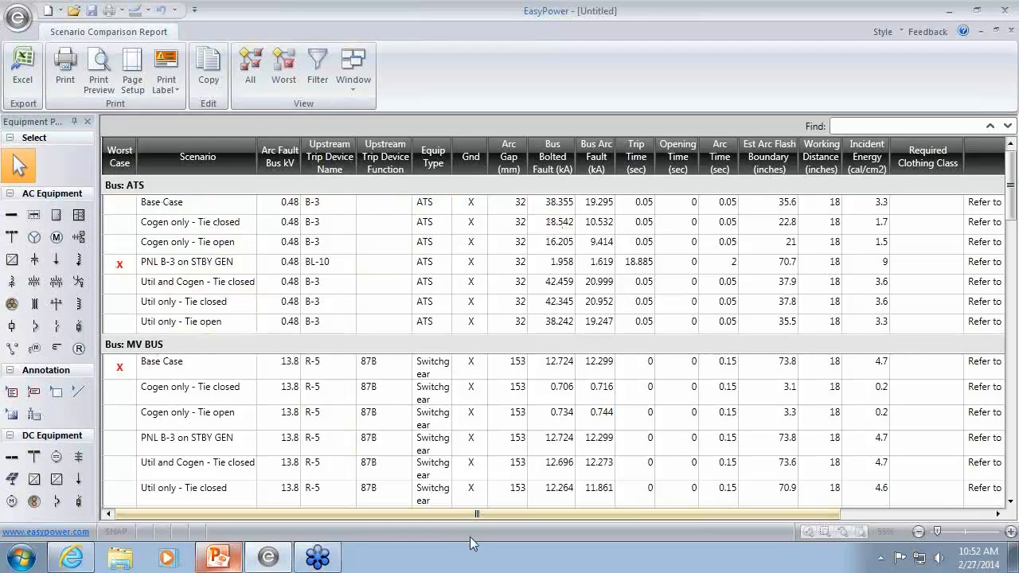
{"action": "mouse_move", "coordinate": [468, 515]}
{"action": "left_mouse_down"}
{"action": "mouse_move", "coordinate": [522, 515]}
{"action": "mouse_move", "coordinate": [478, 515]}
{"action": "left_mouse_up"}
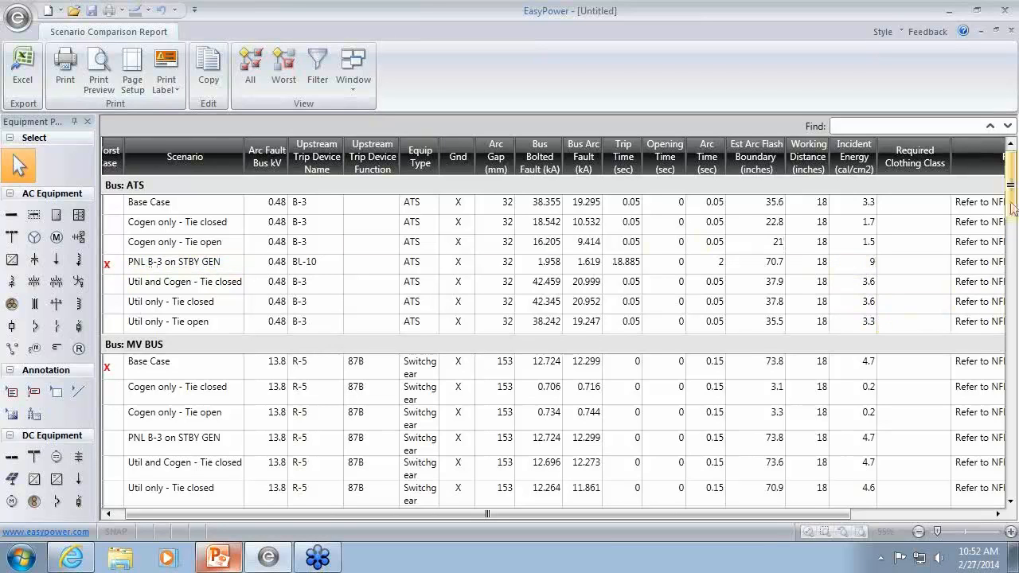
{"action": "left_click_drag", "start_coordinate": [1013, 202], "coordinate": [1015, 235]}
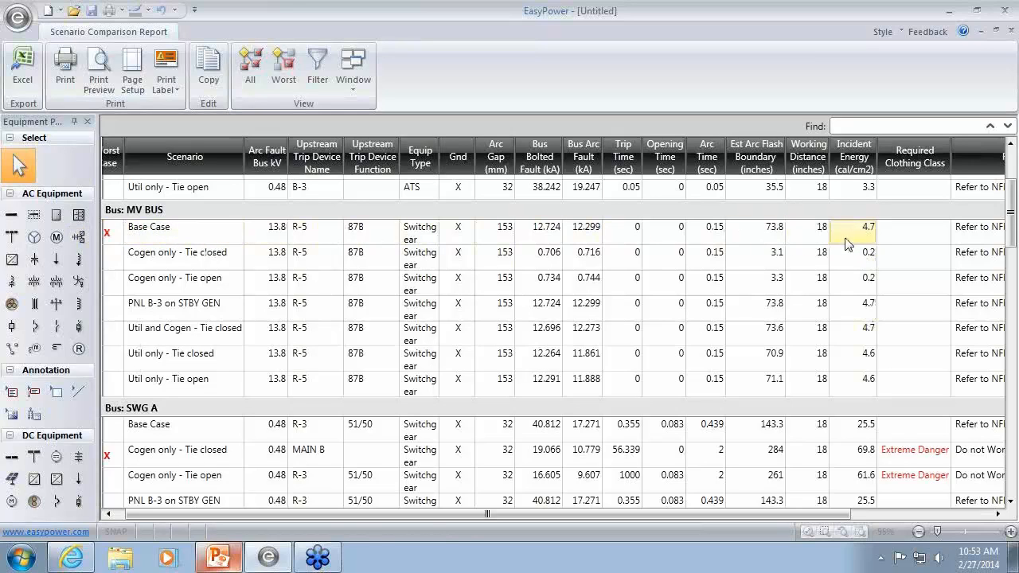
{"action": "left_click_drag", "start_coordinate": [1013, 239], "coordinate": [1014, 272]}
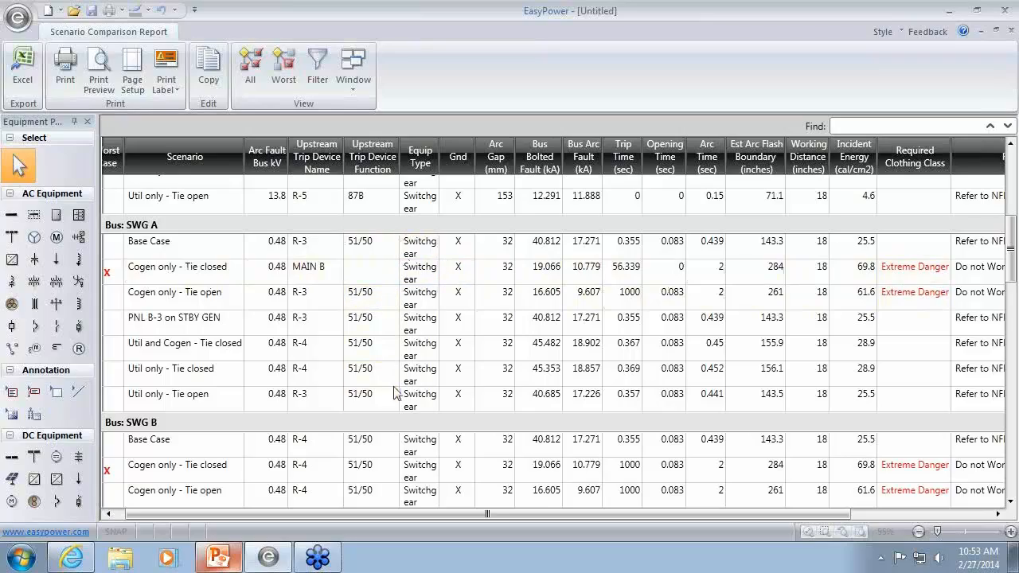
{"action": "left_click_drag", "start_coordinate": [1011, 243], "coordinate": [1014, 175]}
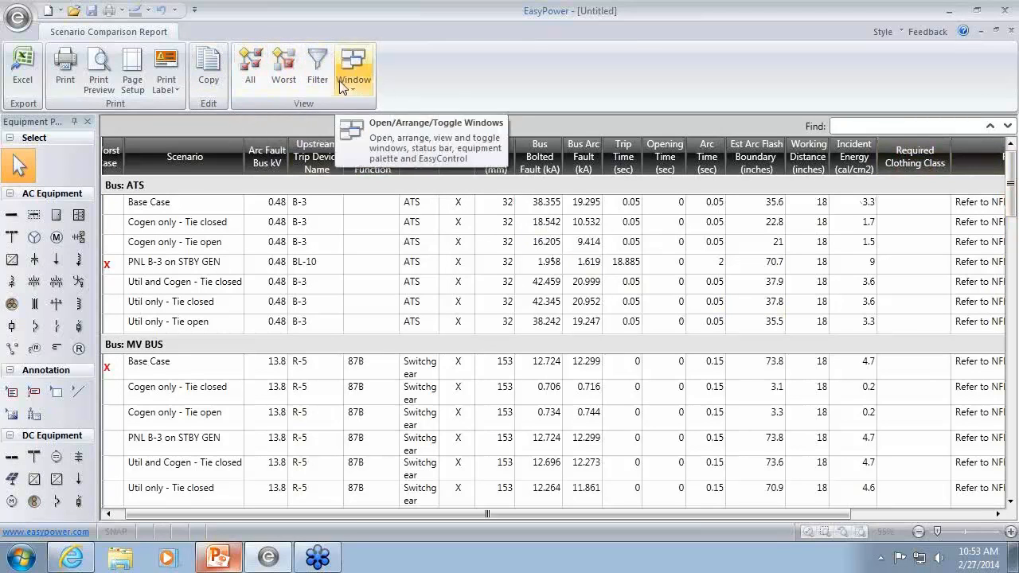
Step: Limit the comparison report to the worst-case scenario of each bus and hide the equipment palette to widen the table
{"action": "left_click", "coordinate": [283, 80]}
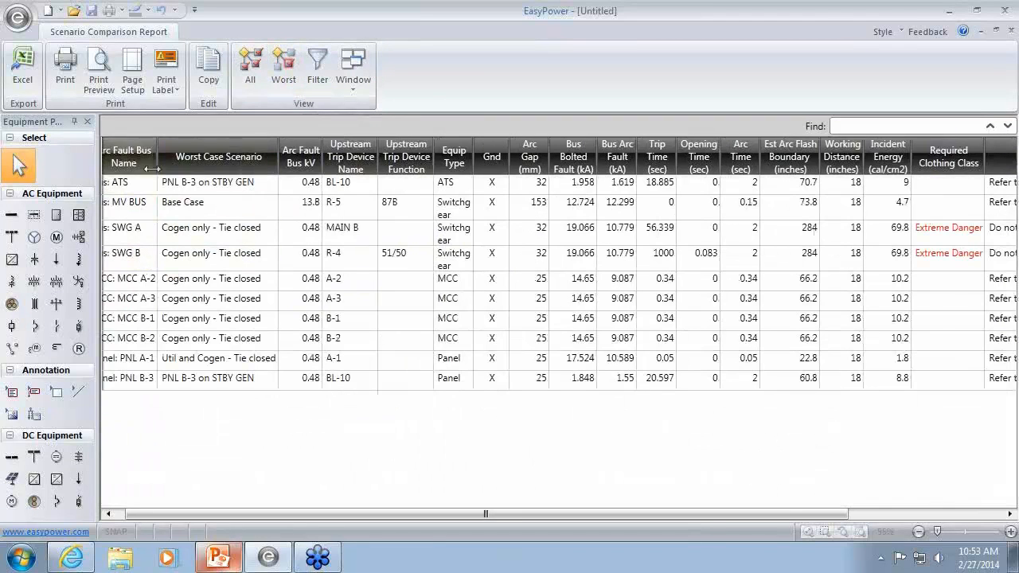
{"action": "left_click", "coordinate": [88, 122]}
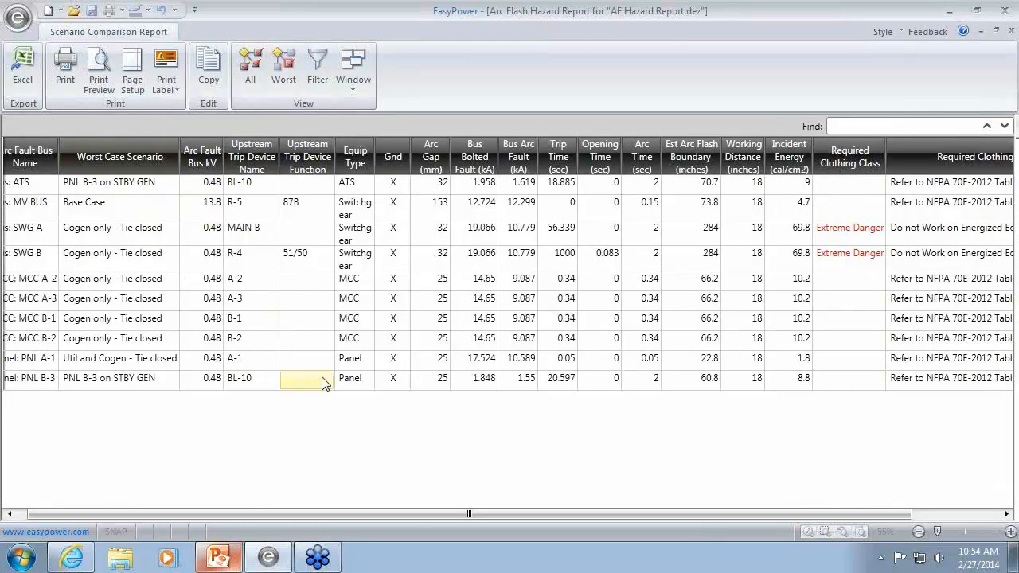
{"action": "left_click", "coordinate": [14, 516]}
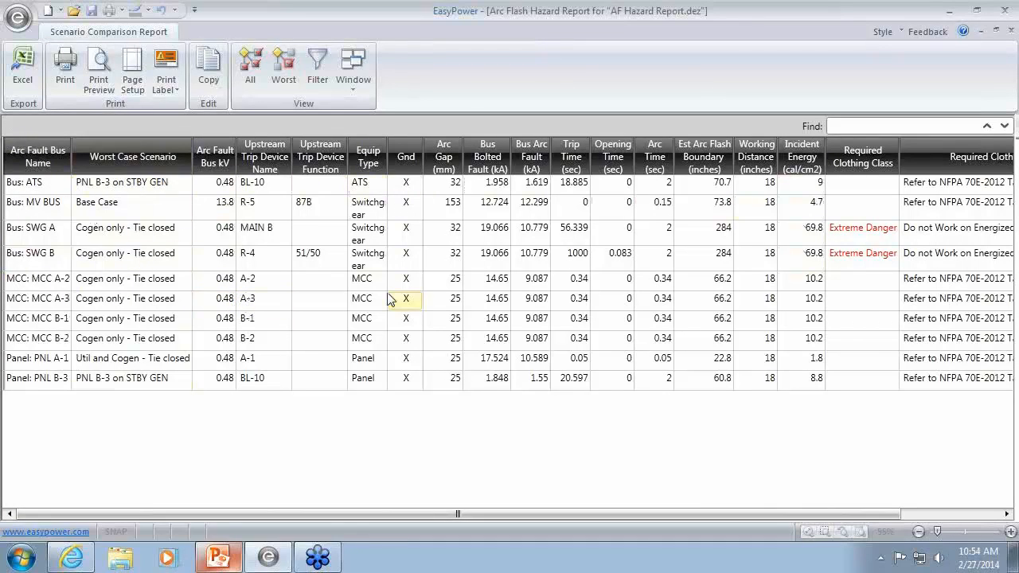
Step: Filter the report to buses whose worst case is Base Case or Cogen only - Tie closed
{"action": "left_click", "coordinate": [314, 83]}
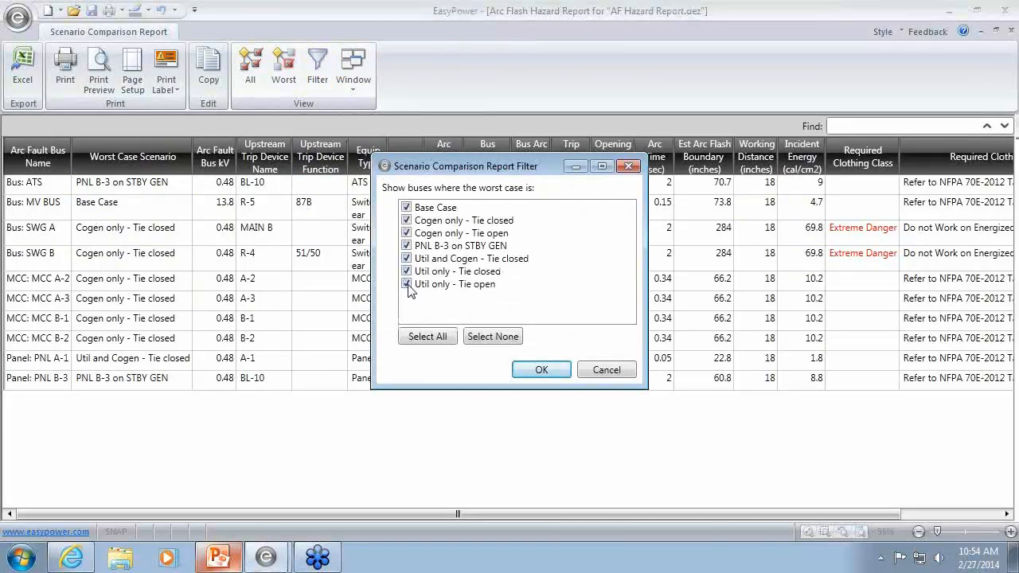
{"action": "left_click", "coordinate": [407, 284]}
{"action": "left_click", "coordinate": [407, 271]}
{"action": "left_click", "coordinate": [406, 246]}
{"action": "left_click", "coordinate": [407, 233]}
{"action": "left_click", "coordinate": [543, 371]}
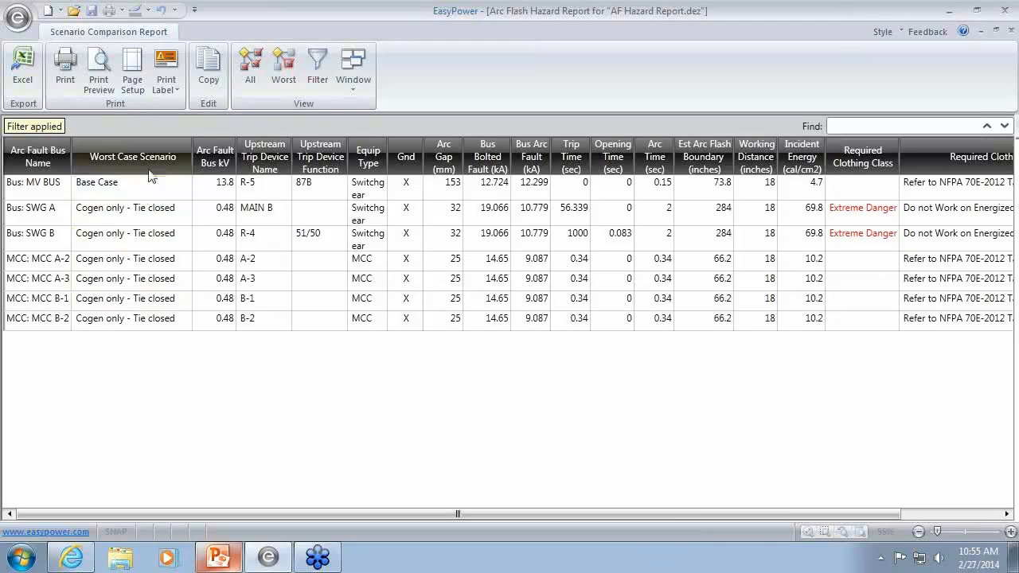
Step: Select the worst-case scenario of SWG B, review the label printing options without printing, and close the comparison report
{"action": "left_click", "coordinate": [171, 85]}
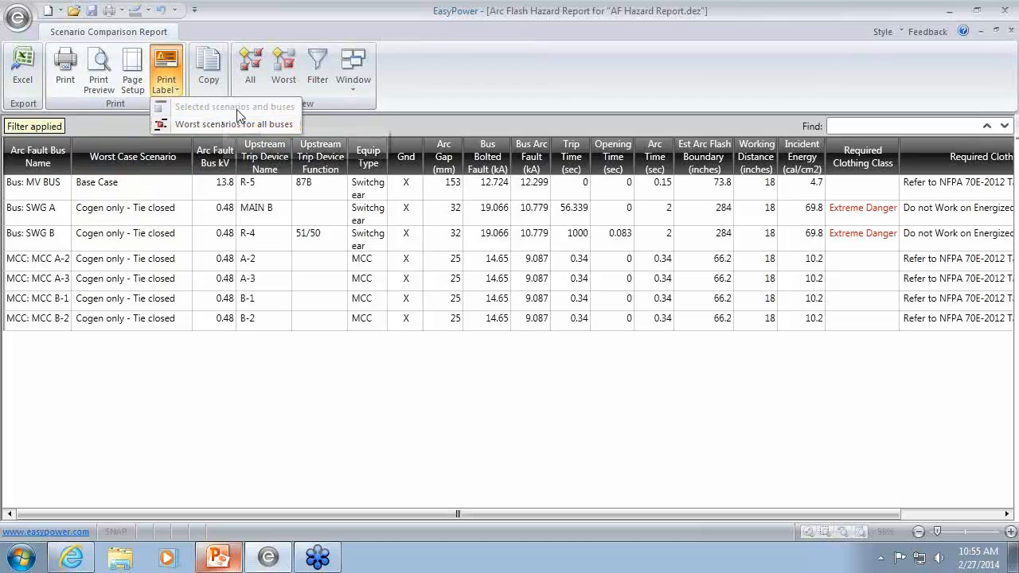
{"action": "left_click", "coordinate": [145, 236]}
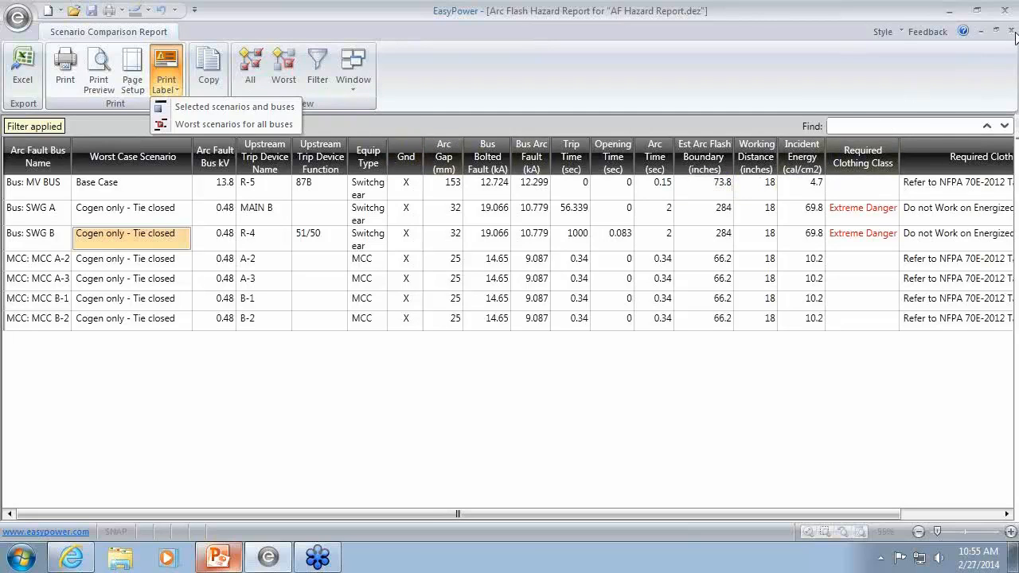
{"action": "left_click", "coordinate": [424, 72]}
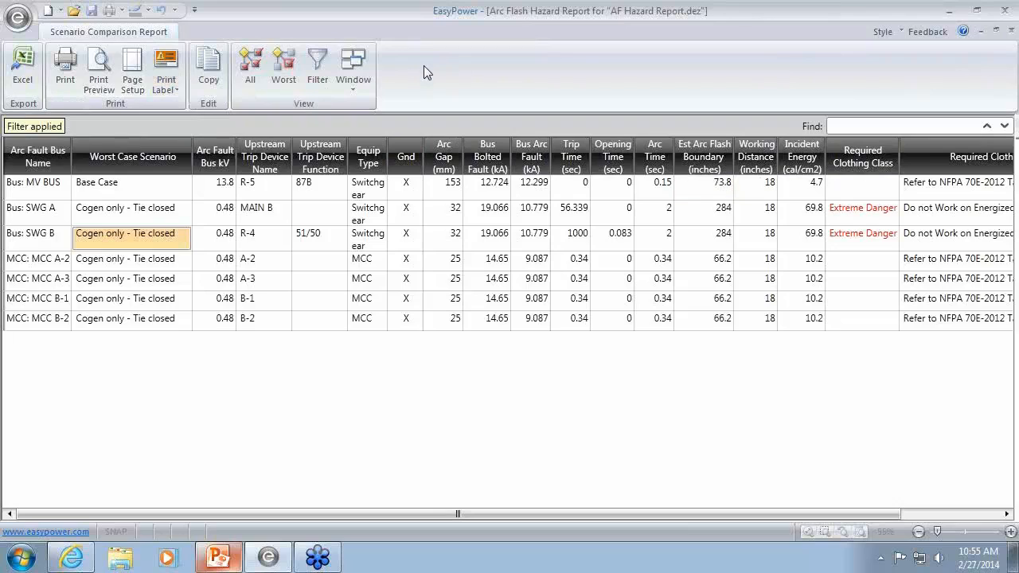
{"action": "left_click", "coordinate": [1011, 34]}
{"action": "left_click", "coordinate": [1010, 32]}
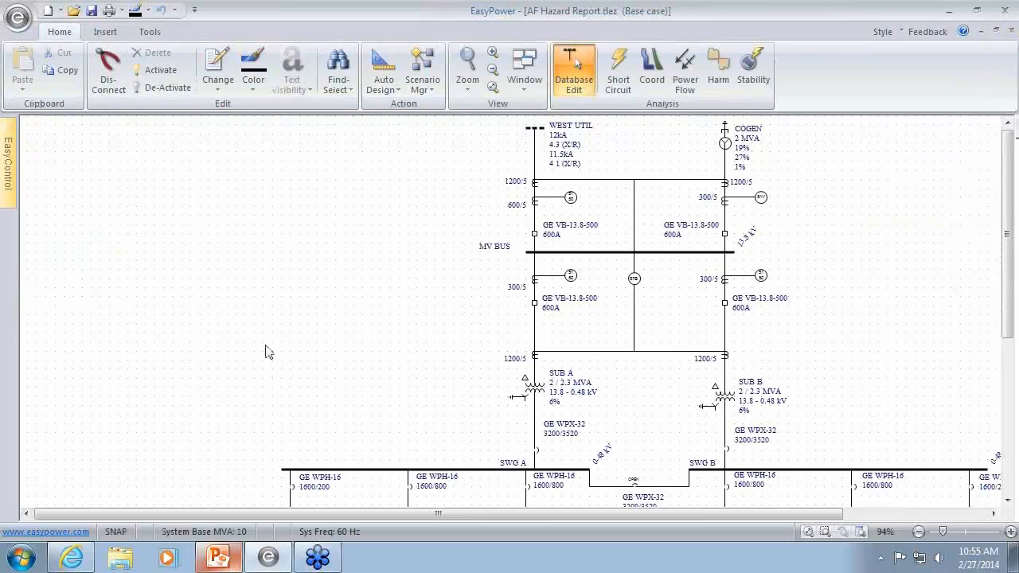
Step: Start a new results group for the scenario comparison report with only Est. Arc Flash Boundary, Incident Energy(cal/cm2) and Working Distance
{"action": "left_click", "coordinate": [422, 80]}
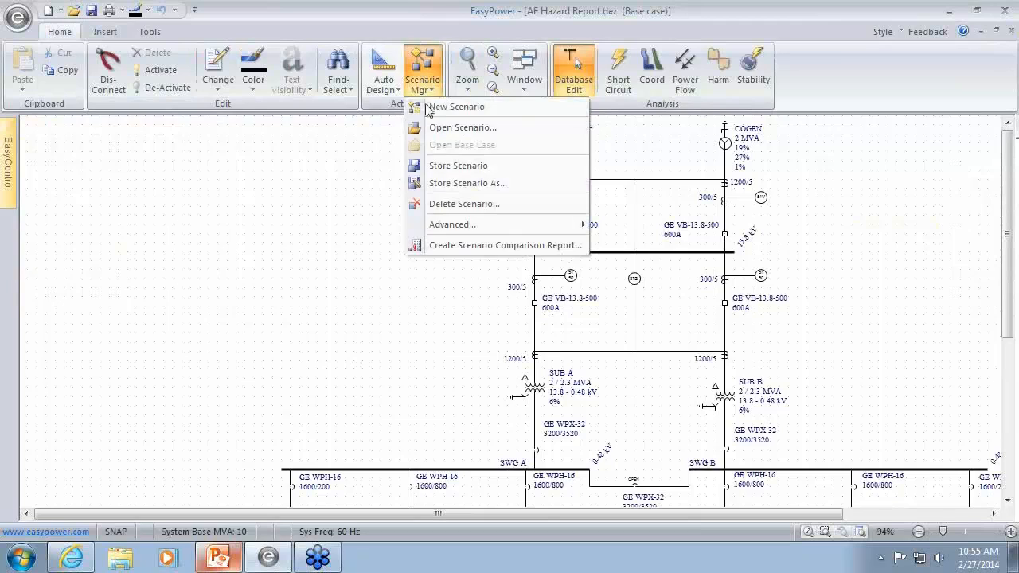
{"action": "left_click", "coordinate": [442, 248]}
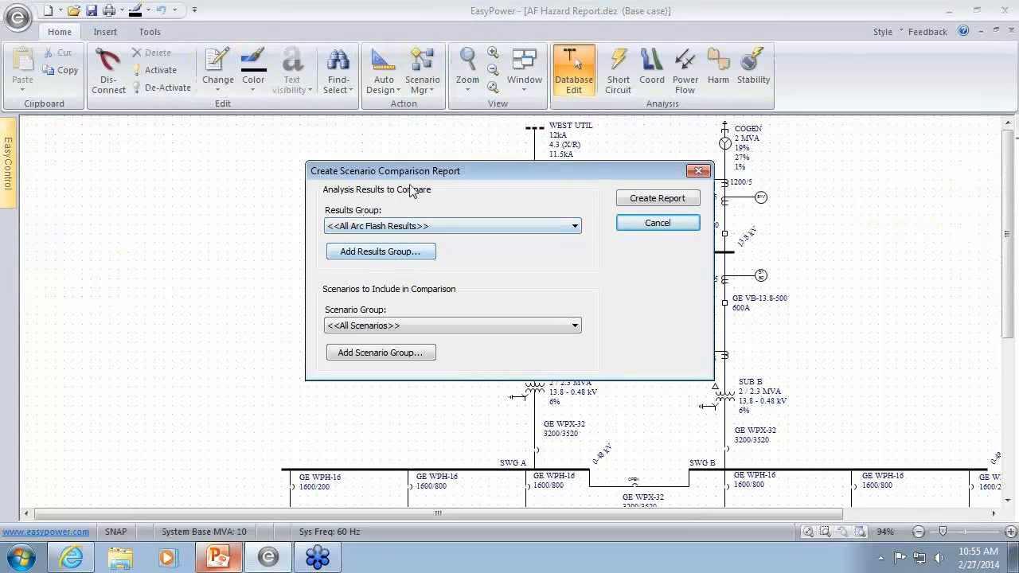
{"action": "left_click_drag", "start_coordinate": [417, 175], "coordinate": [401, 149]}
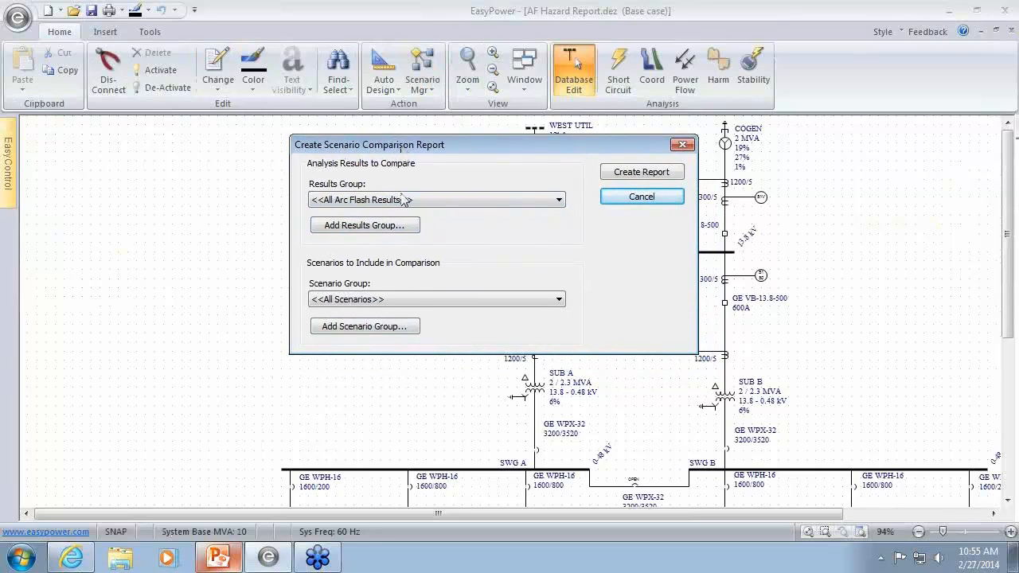
{"action": "left_click", "coordinate": [379, 229]}
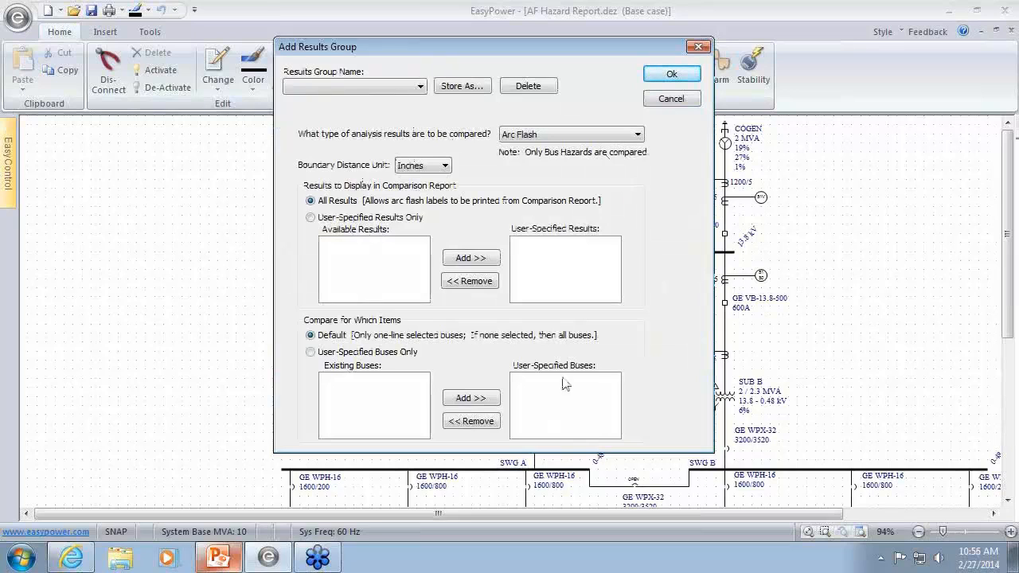
{"action": "left_click", "coordinate": [312, 219]}
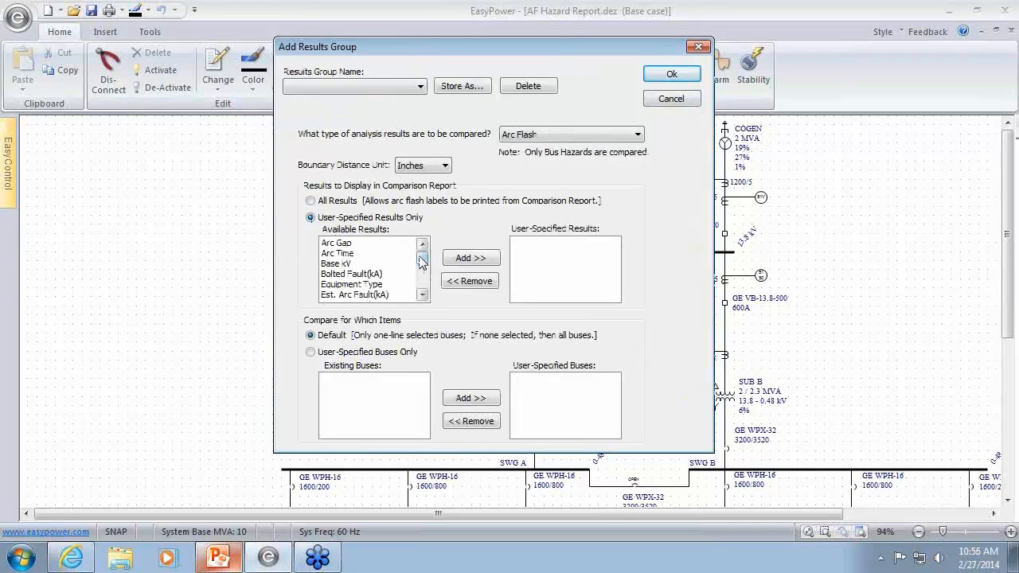
{"action": "left_click_drag", "start_coordinate": [419, 264], "coordinate": [425, 288]}
{"action": "left_click", "coordinate": [387, 295]}
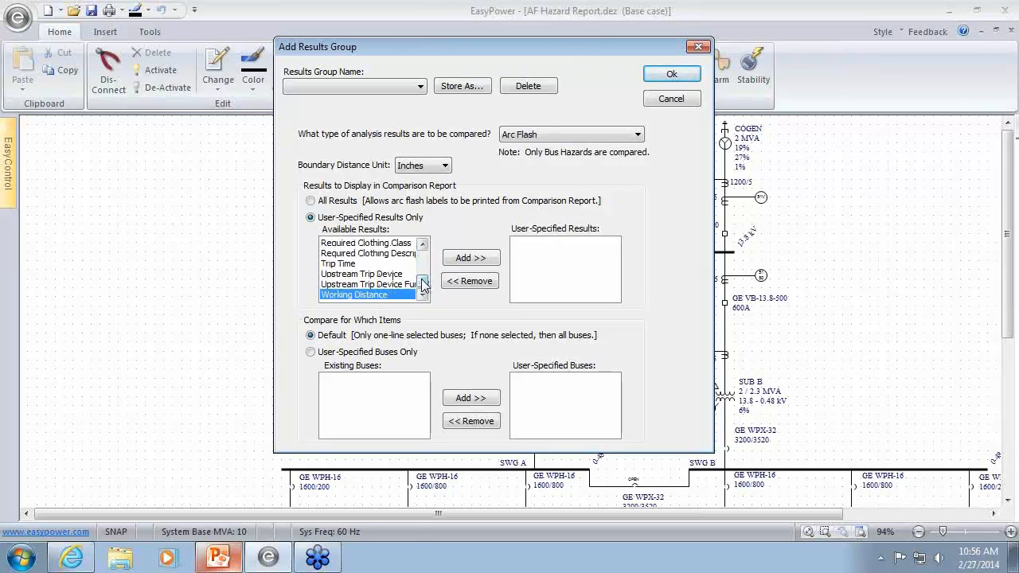
{"action": "left_click_drag", "start_coordinate": [423, 285], "coordinate": [423, 269]}
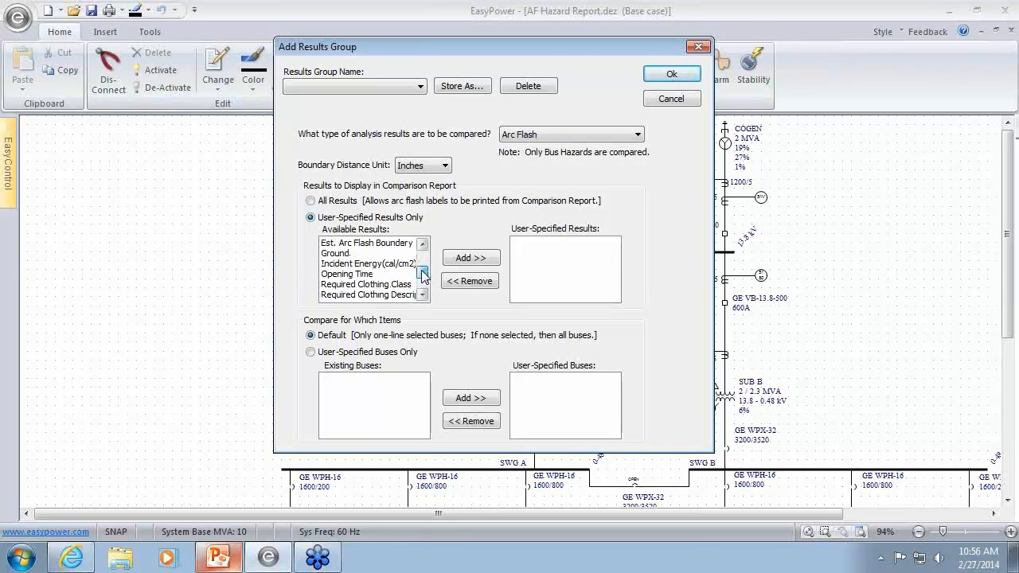
{"action": "left_click", "coordinate": [389, 264]}
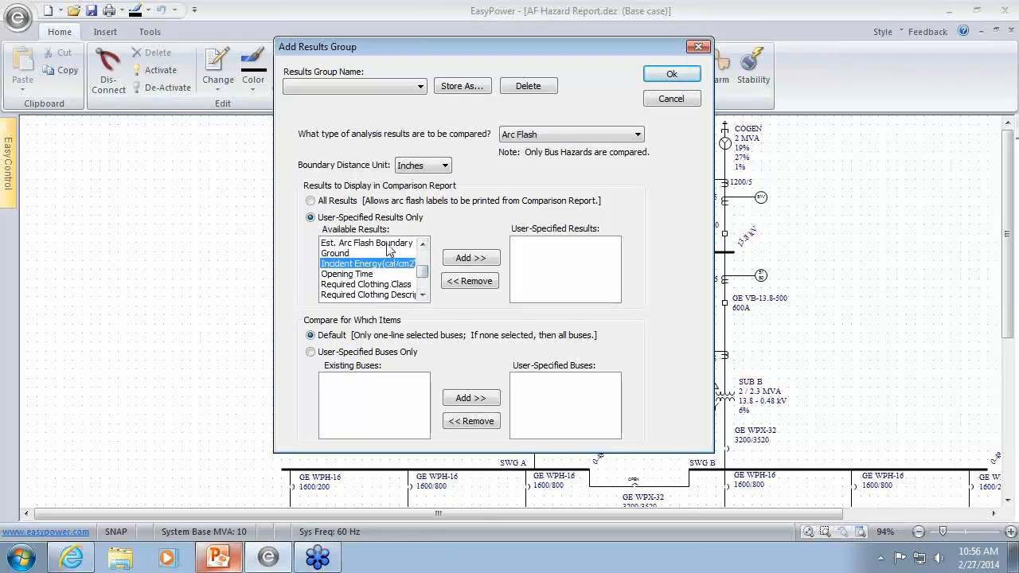
{"action": "left_click", "coordinate": [387, 243], "text": "ctrl"}
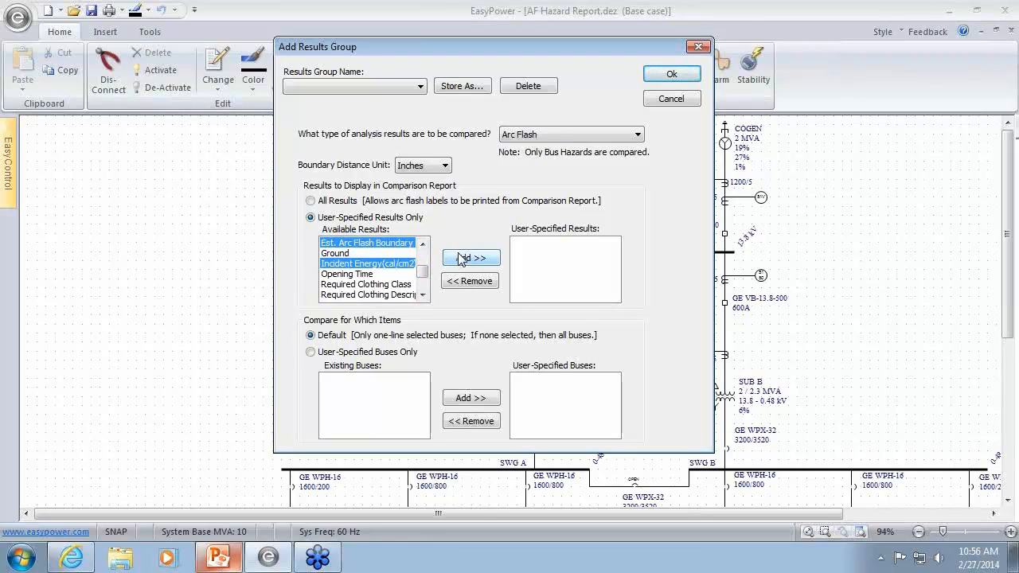
{"action": "left_click", "coordinate": [462, 258]}
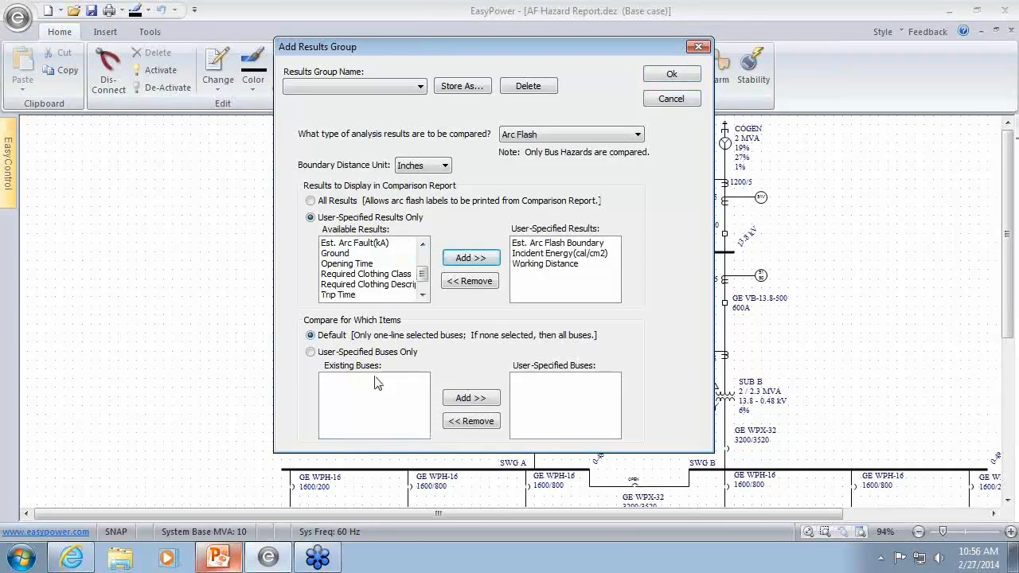
Step: View the user-specified bus option, return to the default bus comparison, and store the results group as Simple
{"action": "left_click", "coordinate": [322, 354]}
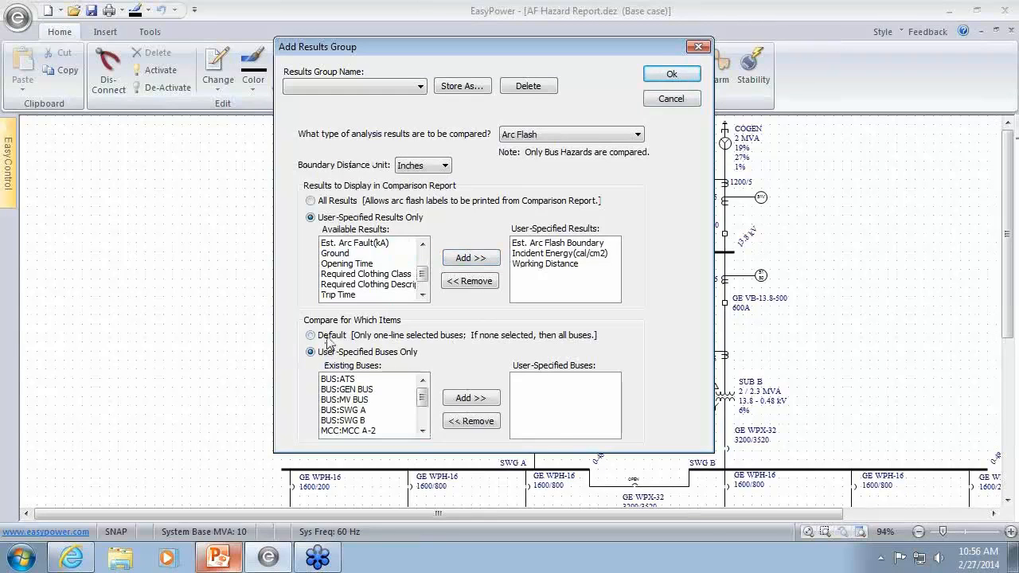
{"action": "left_click", "coordinate": [328, 338]}
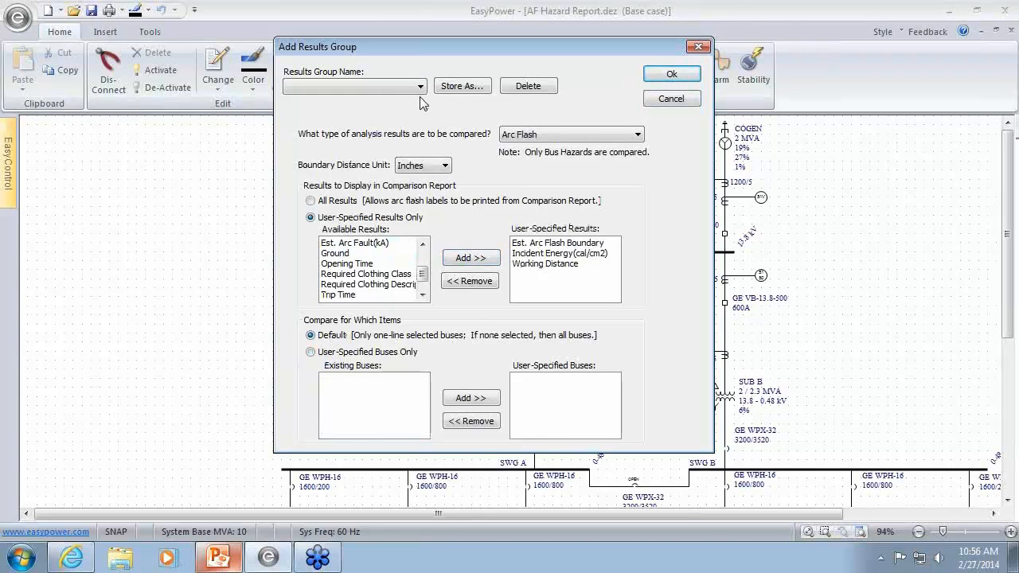
{"action": "left_click", "coordinate": [455, 89]}
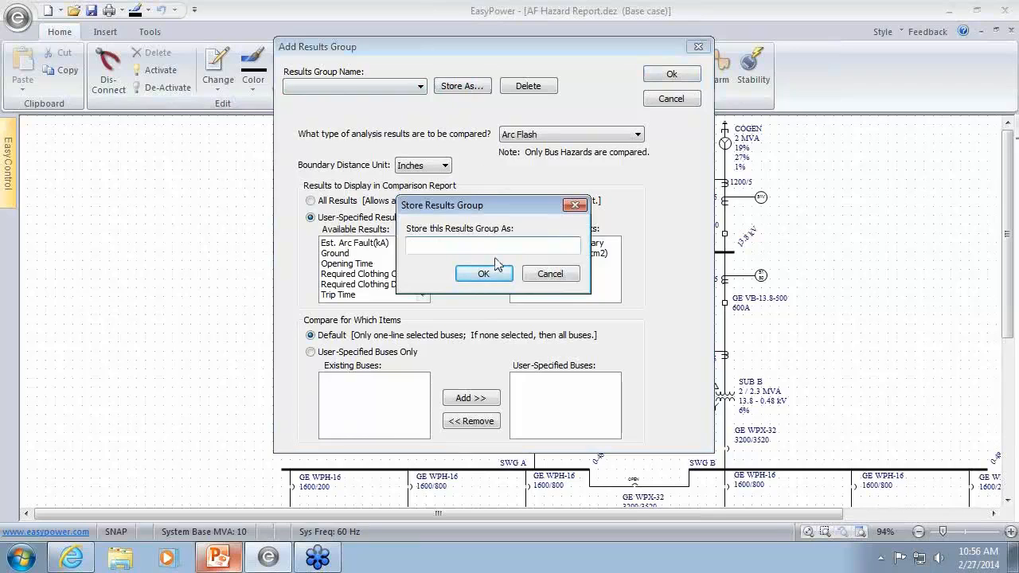
{"action": "type", "text": "Simple"}
{"action": "key", "text": "Return"}
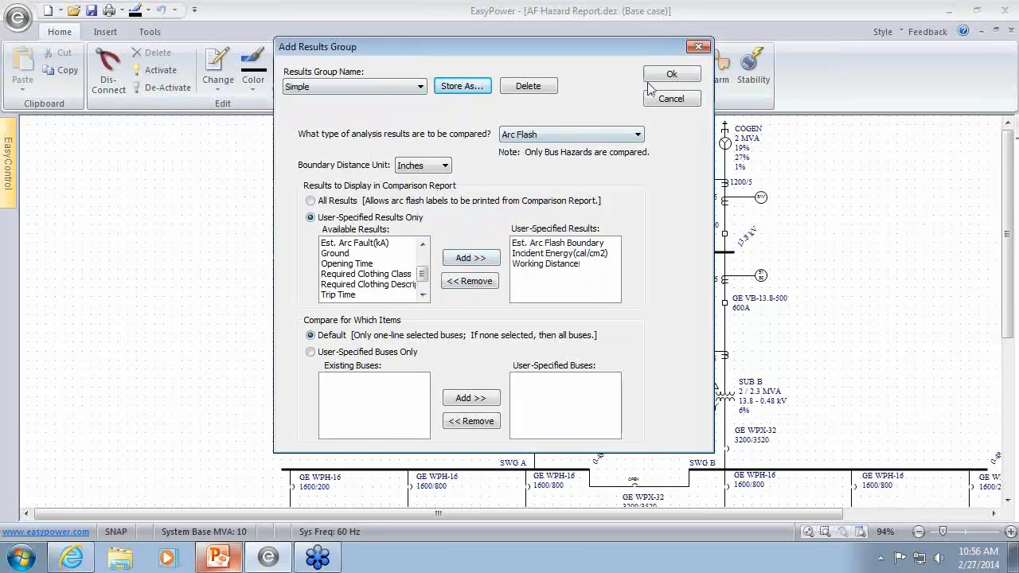
Step: Confirm the new results group and review the available results and scenario groups, keeping Simple and All Scenarios selected
{"action": "left_click", "coordinate": [667, 76]}
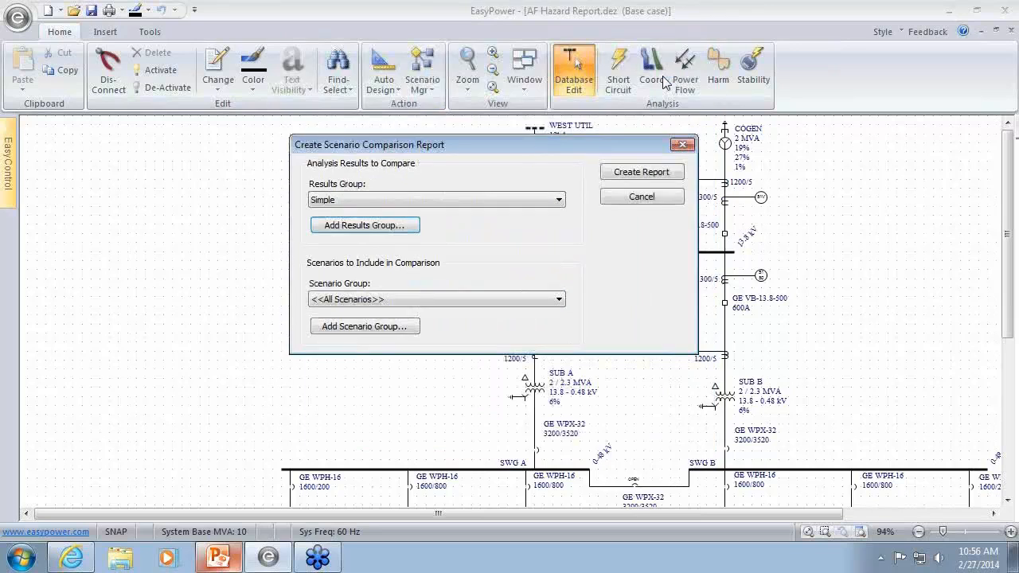
{"action": "left_click", "coordinate": [356, 199]}
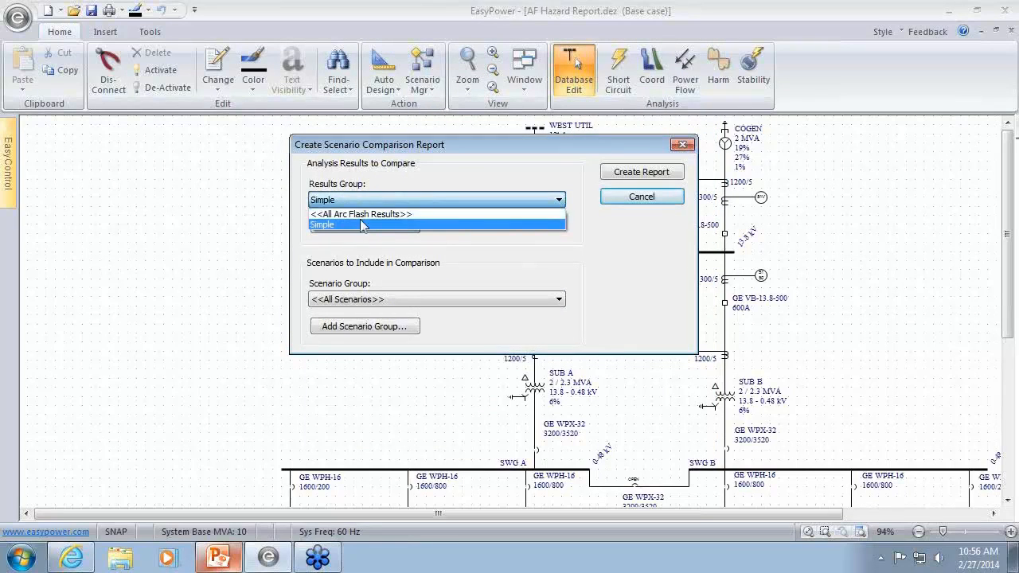
{"action": "left_click", "coordinate": [367, 203]}
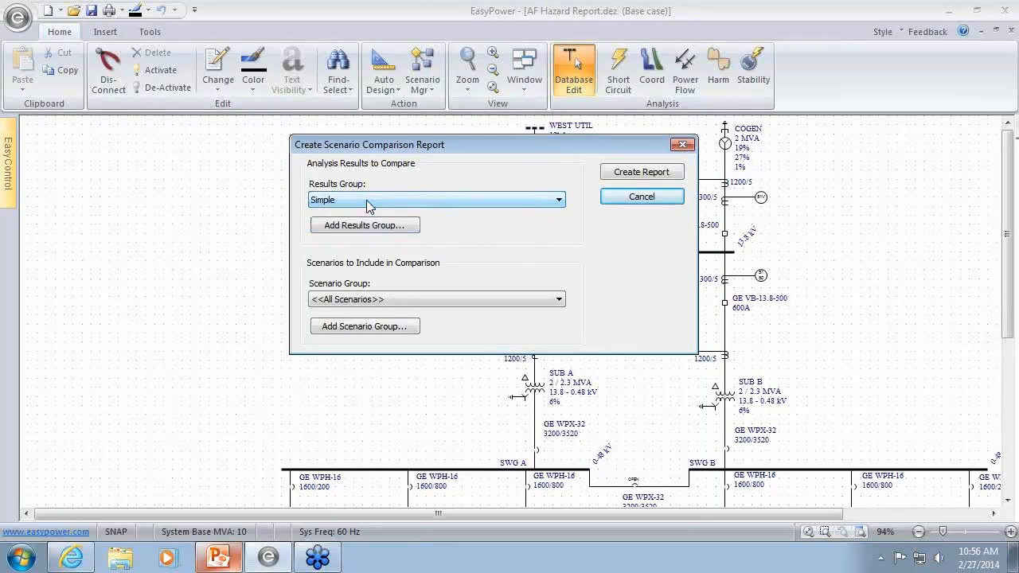
{"action": "left_click", "coordinate": [387, 299]}
{"action": "left_click", "coordinate": [385, 311]}
Step: Start a new scenario group containing Base Case, Cogen only - Tie open and Util only - Tie open
{"action": "left_click", "coordinate": [371, 326]}
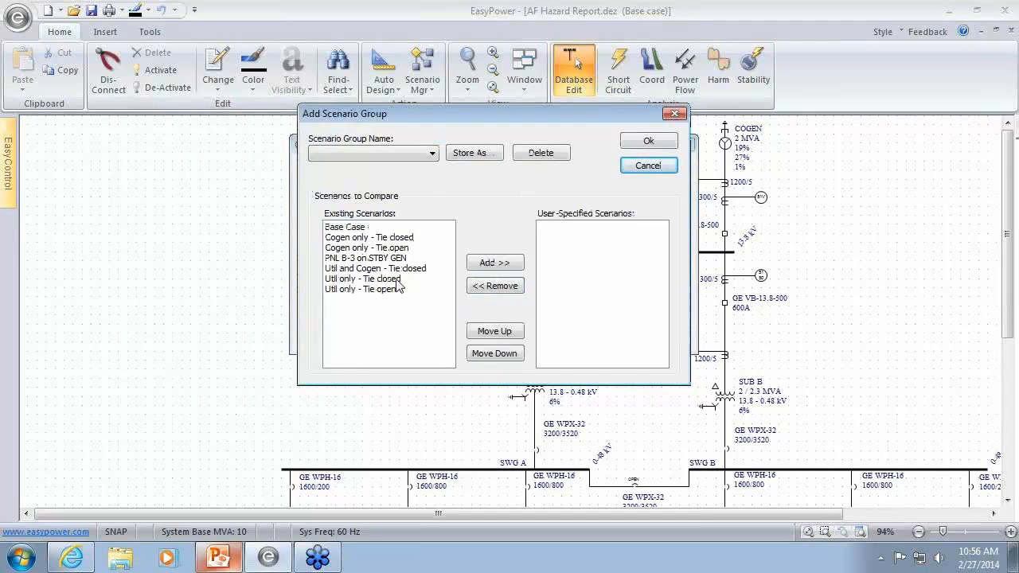
{"action": "left_click", "coordinate": [383, 229]}
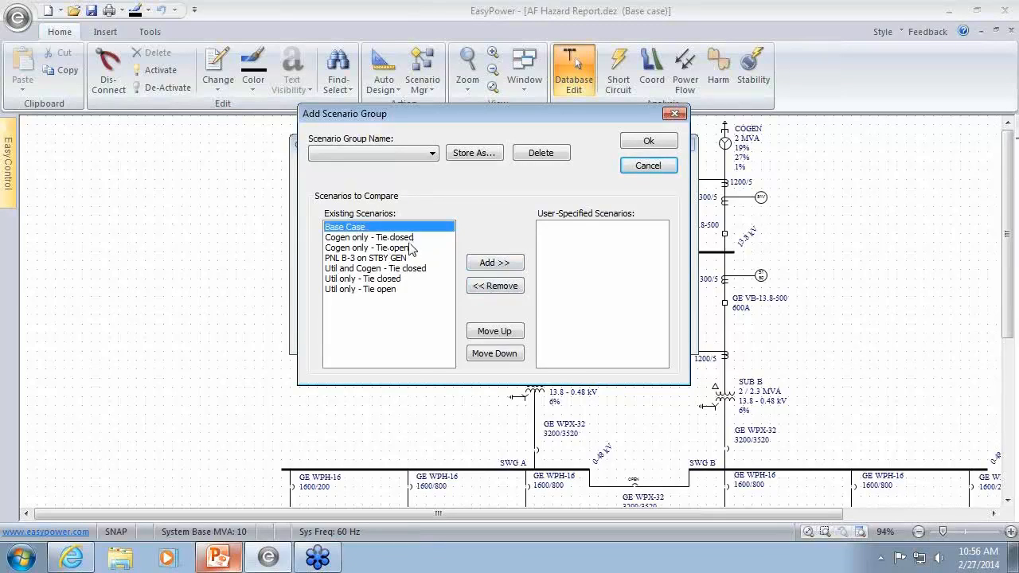
{"action": "left_click", "coordinate": [410, 248], "text": "ctrl"}
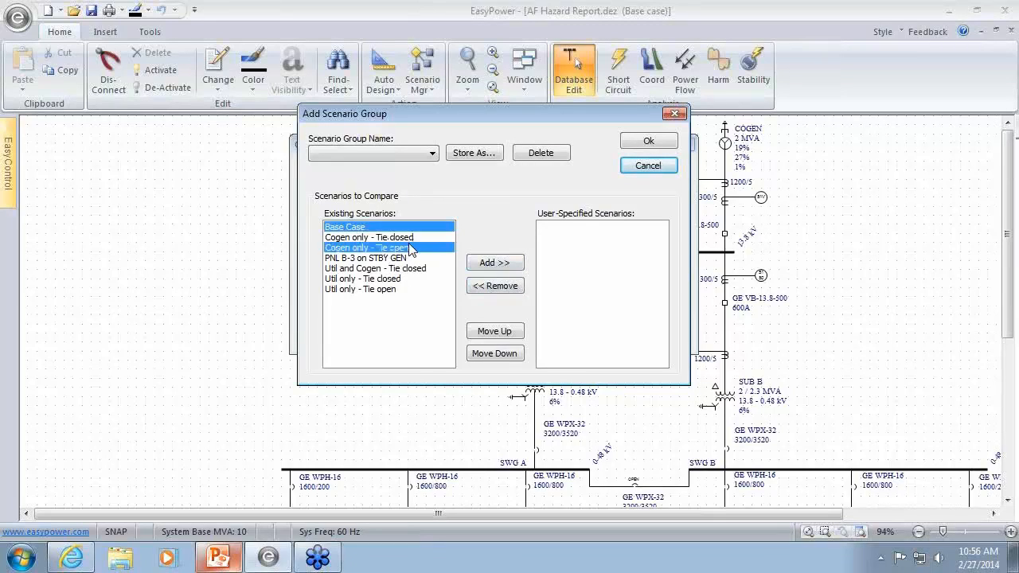
{"action": "left_click", "coordinate": [404, 289], "text": "ctrl"}
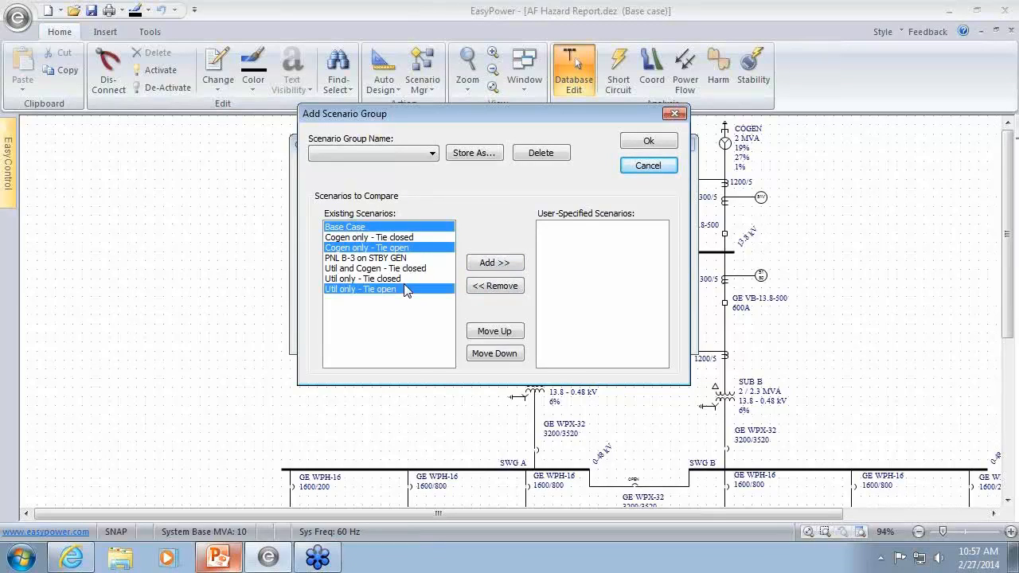
{"action": "left_click", "coordinate": [507, 265]}
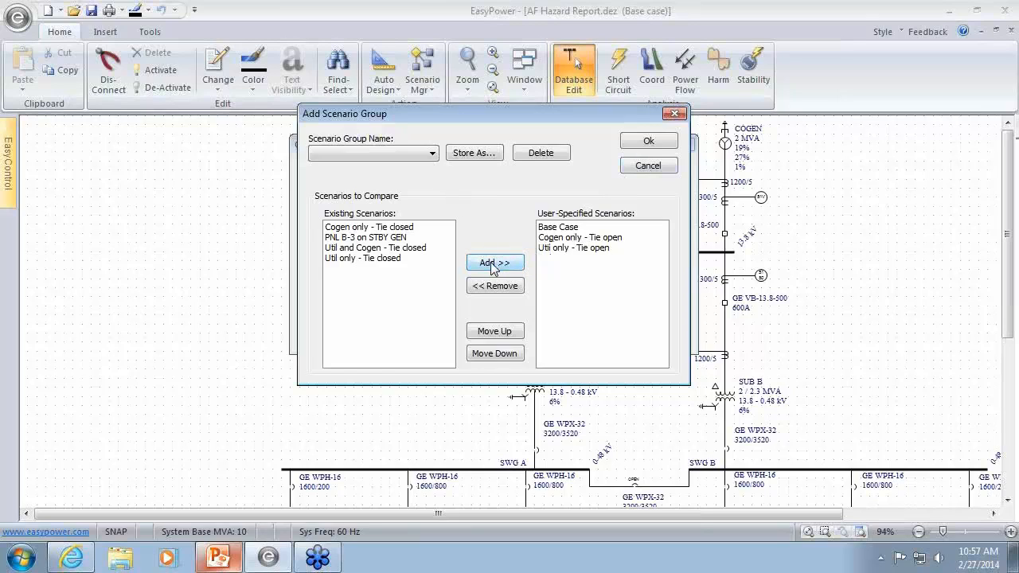
Step: Store the scenario group as Simple and confirm it for the comparison report
{"action": "left_click", "coordinate": [474, 153]}
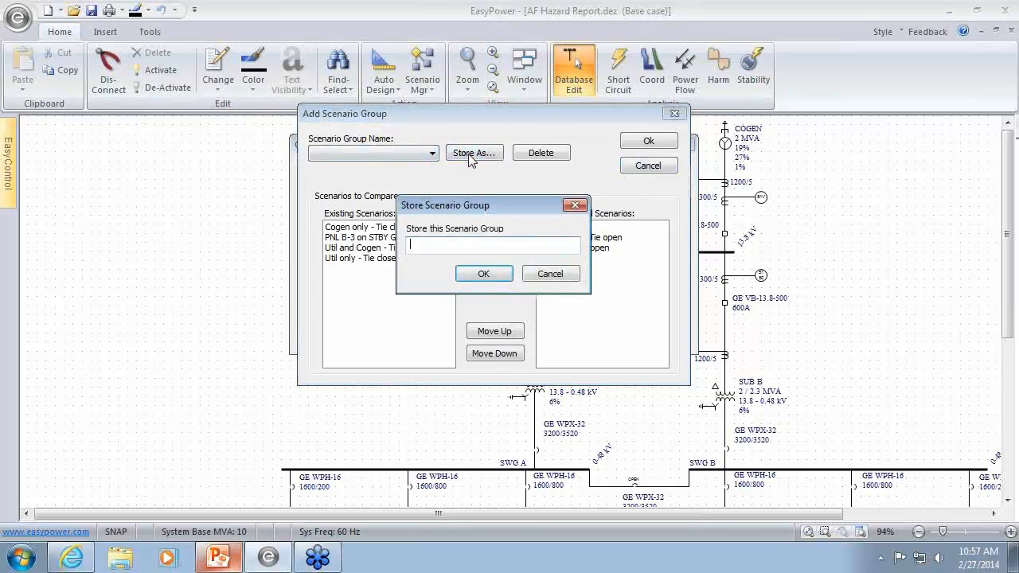
{"action": "type", "text": "Simple"}
{"action": "key", "text": "Return"}
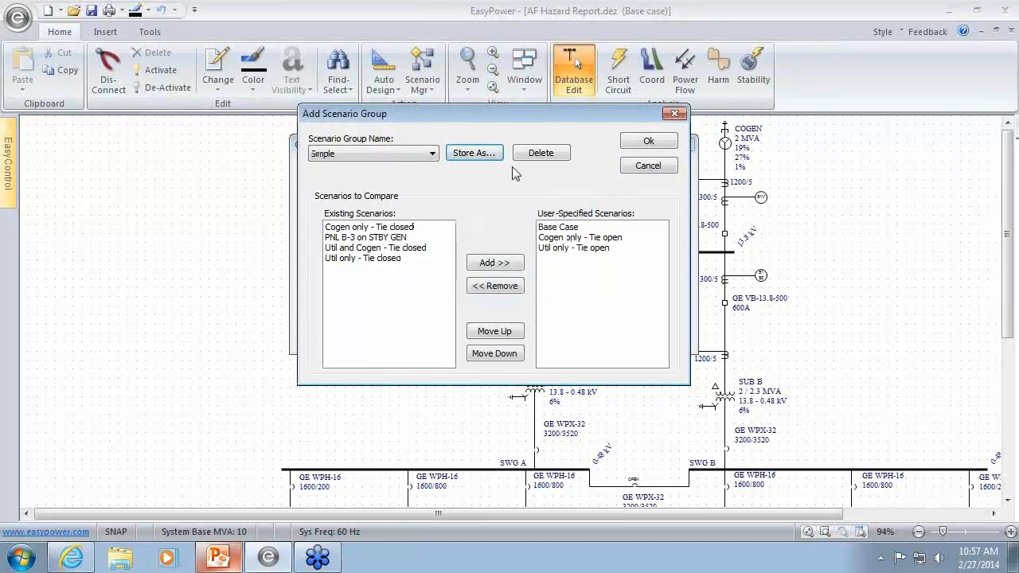
{"action": "left_click", "coordinate": [652, 141]}
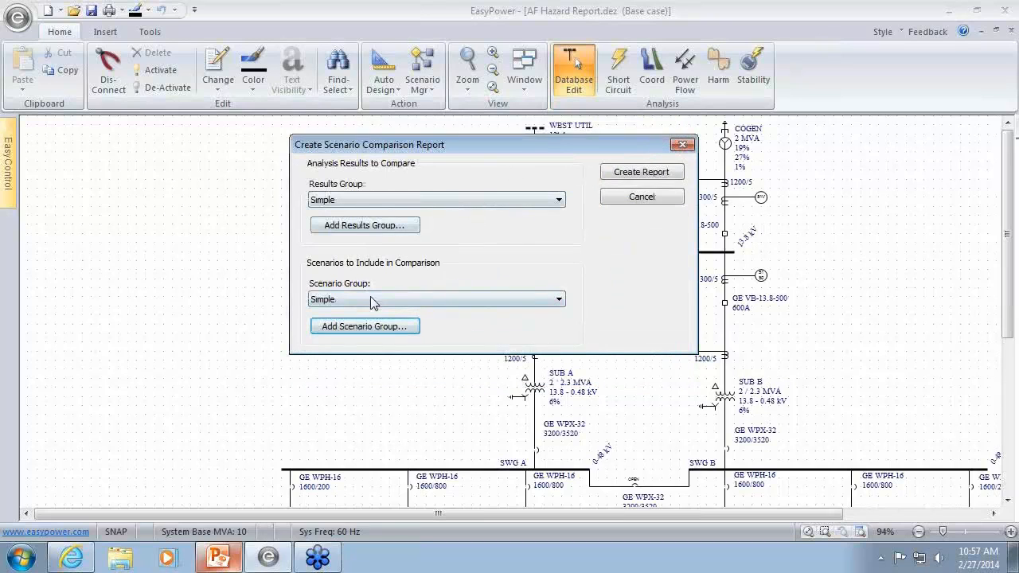
Step: Create the customized scenario comparison report, saving the changes to AF Hazard Report.dez, and close the report after viewing it
{"action": "left_click", "coordinate": [656, 175]}
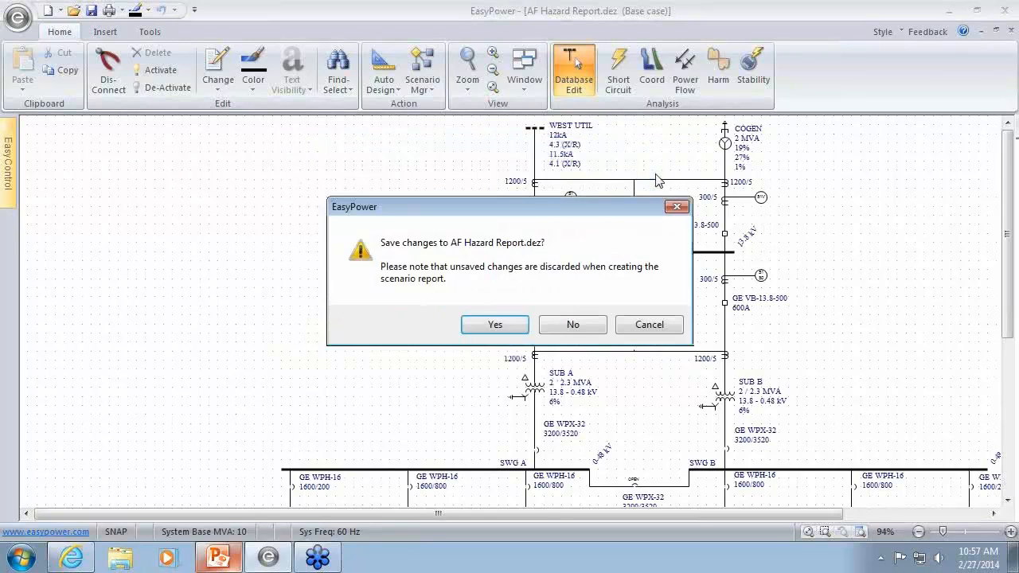
{"action": "left_click", "coordinate": [495, 325]}
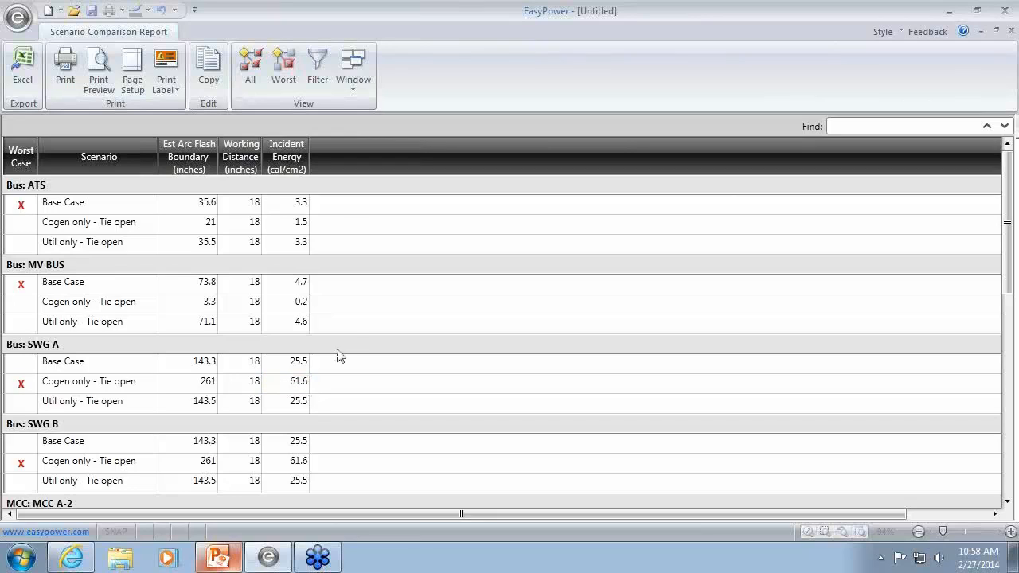
{"action": "left_click", "coordinate": [1013, 32]}
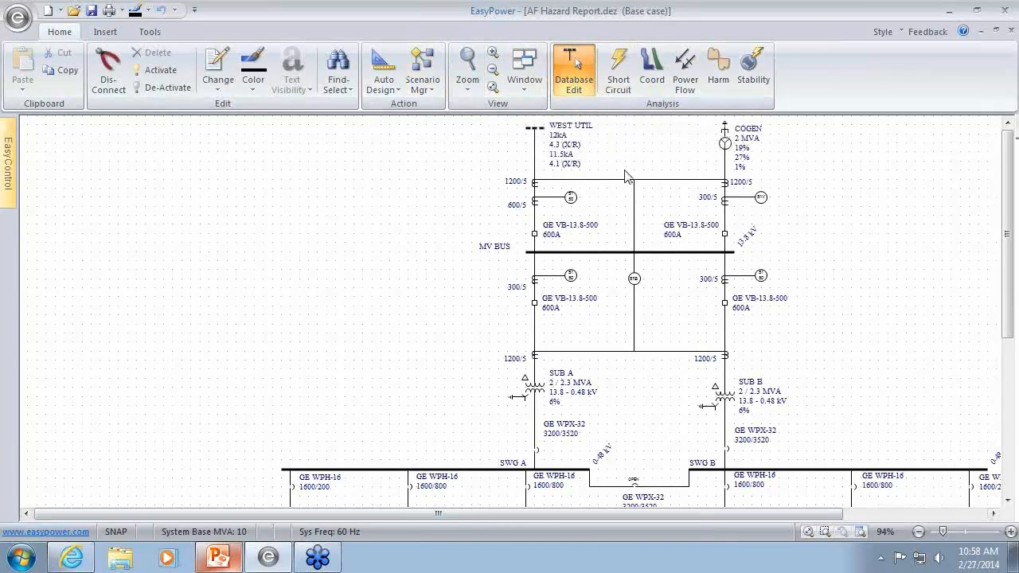
{"action": "left_click", "coordinate": [422, 83]}
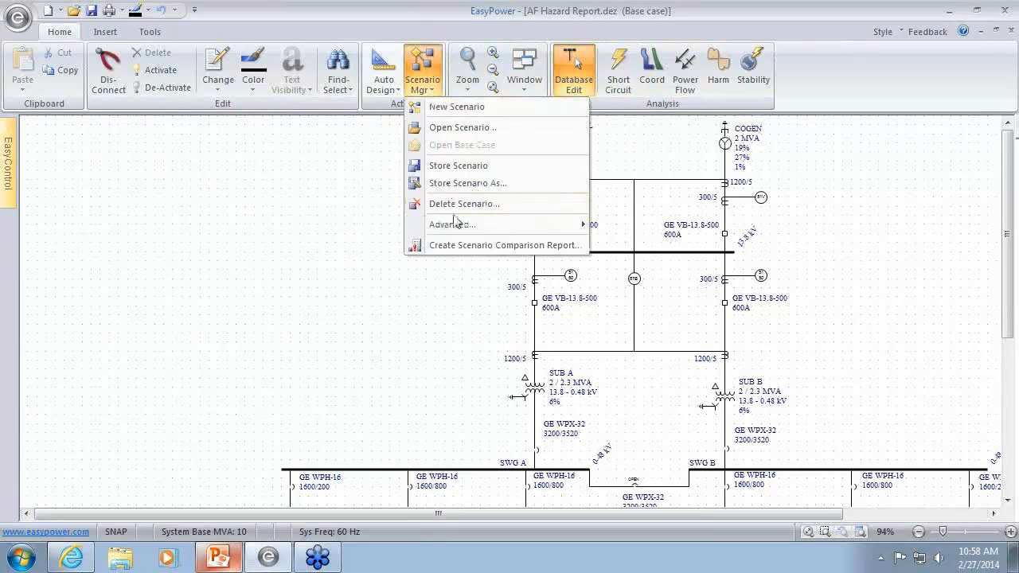
{"action": "left_click", "coordinate": [456, 244]}
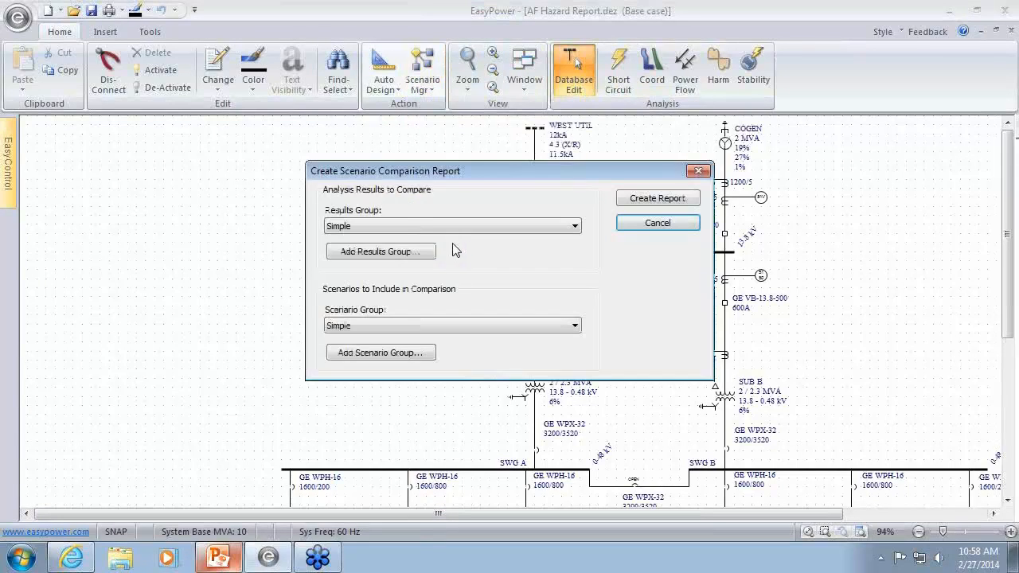
{"action": "left_click", "coordinate": [658, 223]}
Step: Open the Util only - Tie open scenario of the one-line
{"action": "left_click", "coordinate": [422, 76]}
{"action": "left_click", "coordinate": [462, 128]}
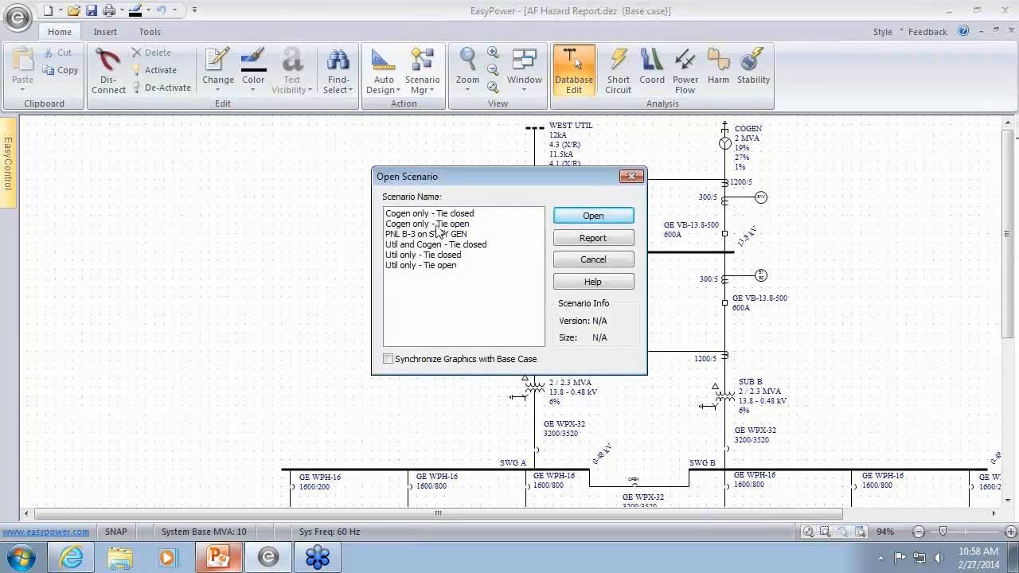
{"action": "left_click", "coordinate": [427, 265]}
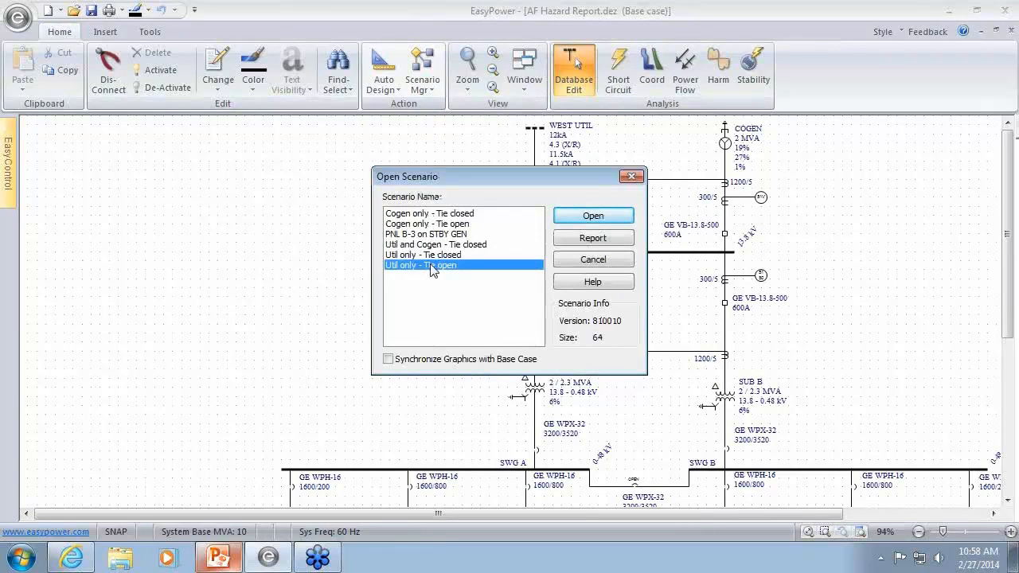
{"action": "left_click", "coordinate": [593, 215]}
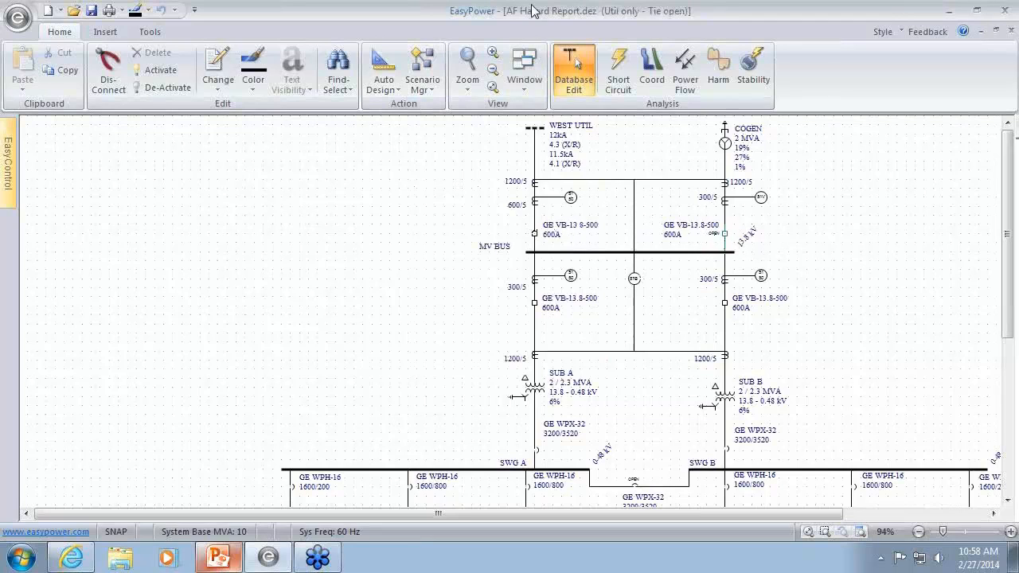
Step: Switch to short circuit analysis and run a bus fault calculation for the open scenario
{"action": "left_click", "coordinate": [618, 70]}
{"action": "left_click", "coordinate": [26, 75]}
{"action": "left_click", "coordinate": [36, 120]}
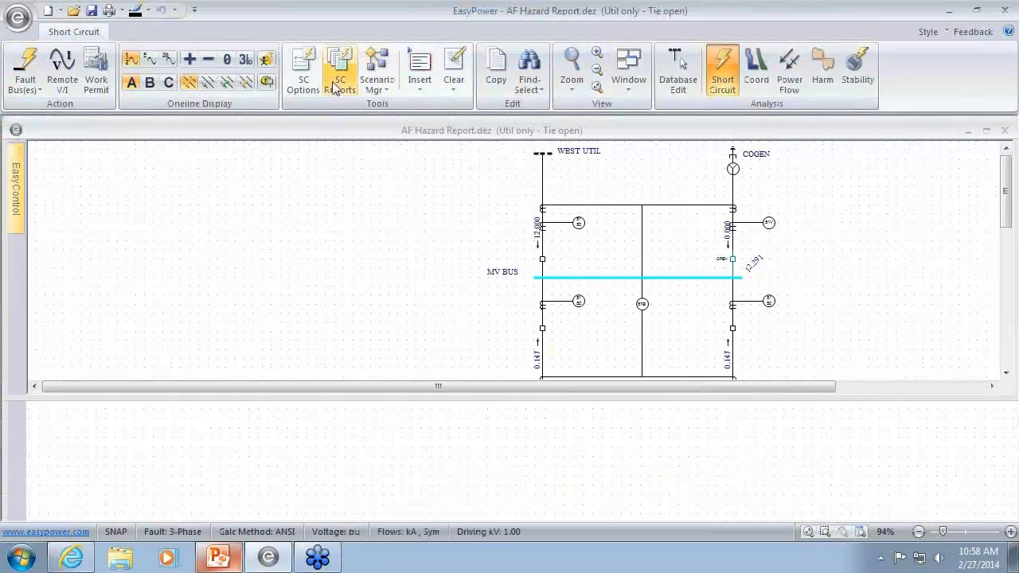
Step: Turn on the Arc Flash Spreadsheet report in the short circuit arc flash hazard options
{"action": "left_click", "coordinate": [301, 73]}
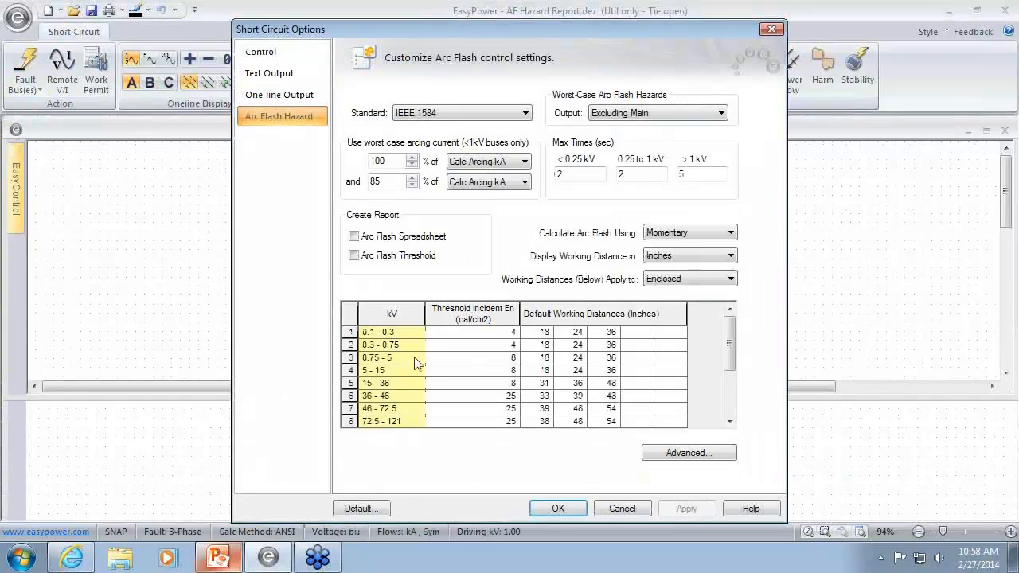
{"action": "left_click", "coordinate": [399, 239]}
{"action": "left_click", "coordinate": [557, 508]}
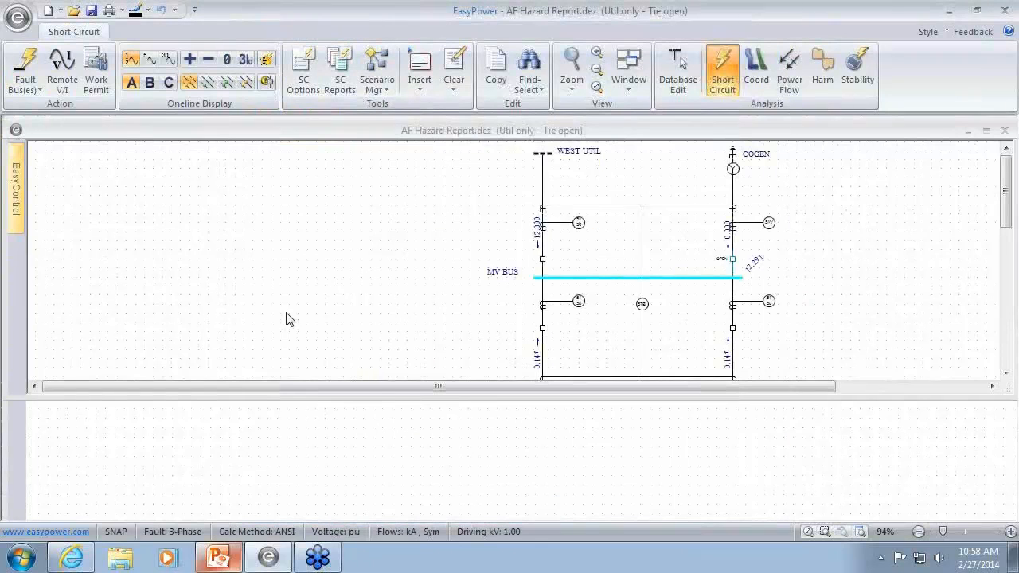
Step: Rerun the bus fault calculation and view the arc flash boundary and incident energy columns of the spreadsheet report
{"action": "scroll", "coordinate": [586, 265], "scroll_direction": "up", "scroll_amount": 1}
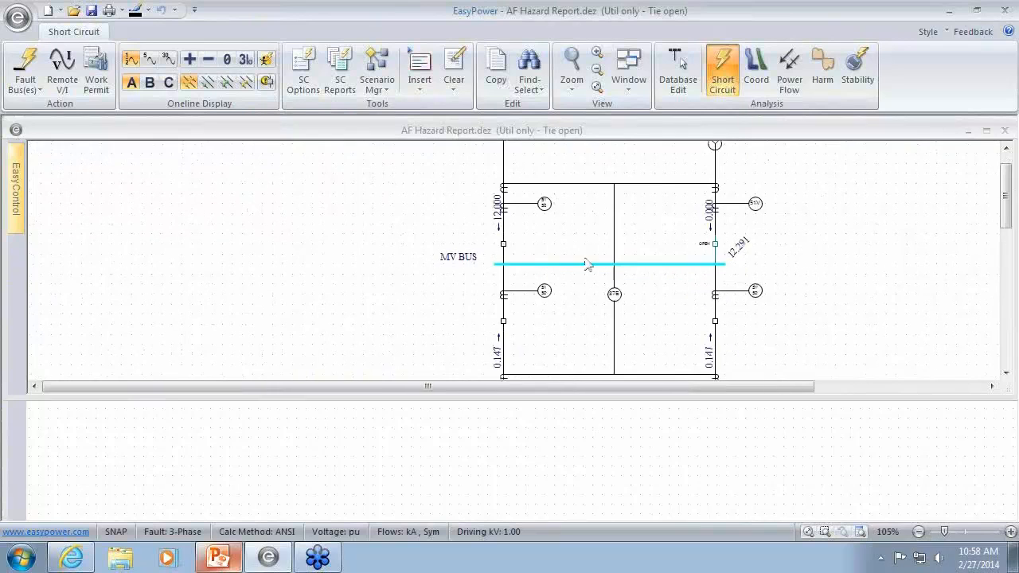
{"action": "left_click", "coordinate": [14, 77]}
{"action": "left_click_drag", "start_coordinate": [355, 407], "coordinate": [353, 363]}
{"action": "mouse_move", "coordinate": [250, 456]}
{"action": "left_mouse_down"}
{"action": "mouse_move", "coordinate": [584, 478]}
{"action": "mouse_move", "coordinate": [956, 474]}
{"action": "left_mouse_up"}
{"action": "left_click", "coordinate": [253, 255]}
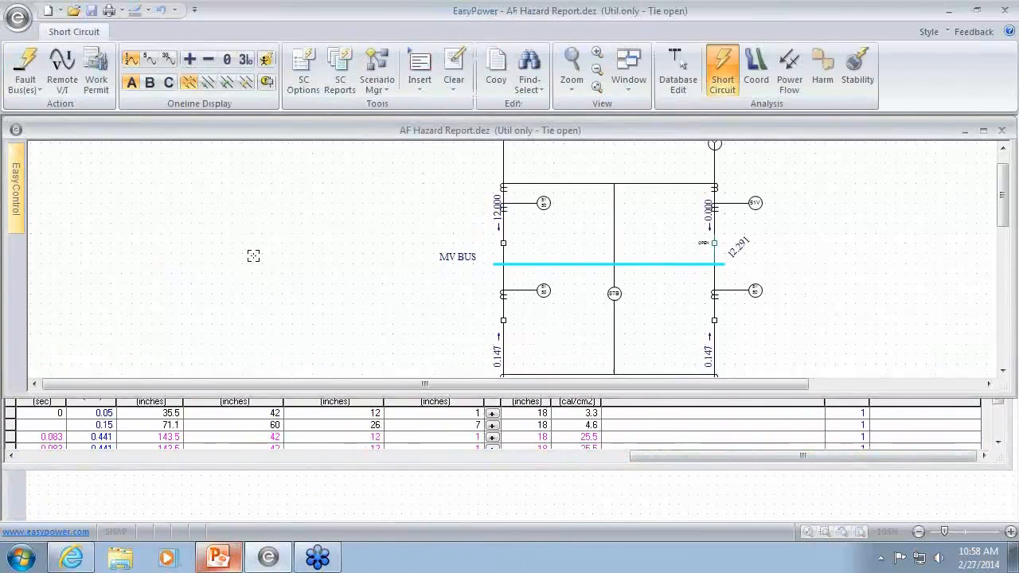